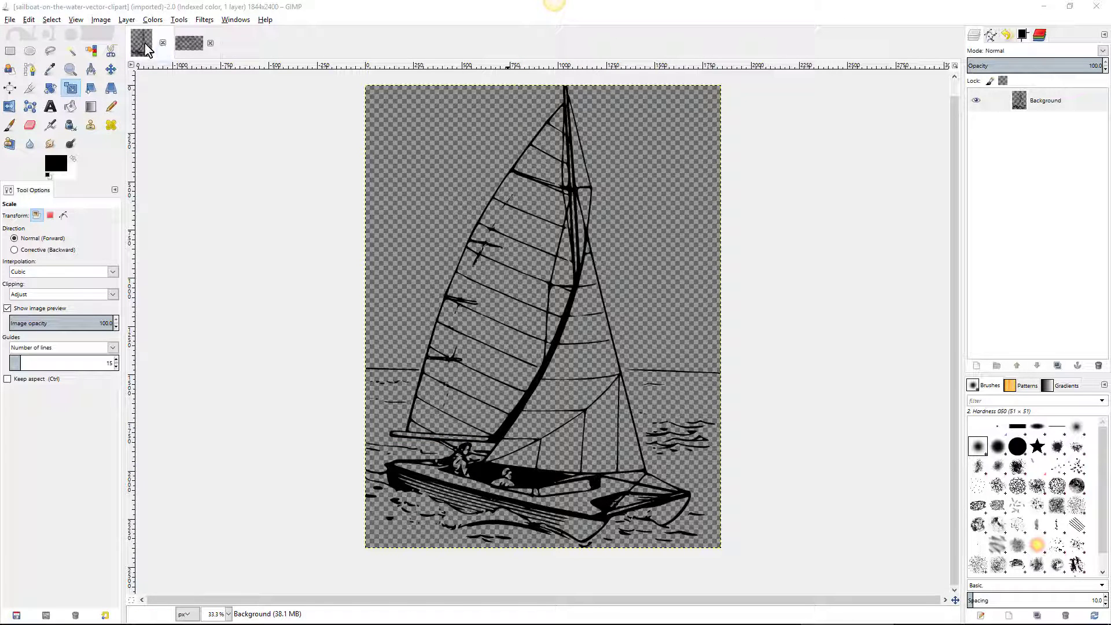
Switch GIMP to the automobile.png image from the image tab bar.
click(190, 46)
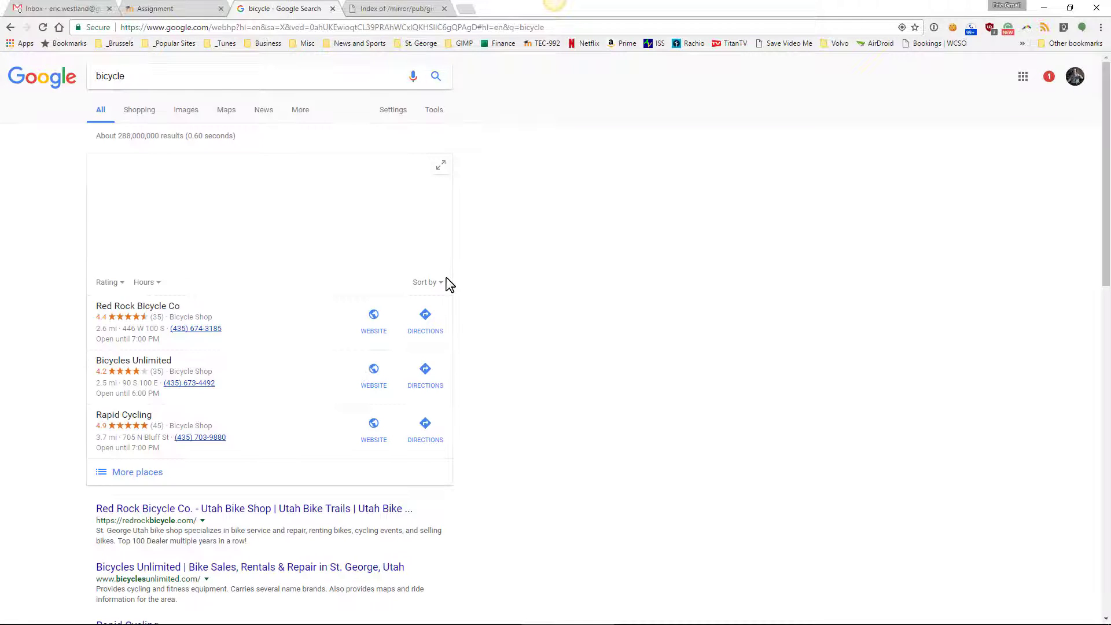
Show image results for 'bicycle' limited to images labeled for reuse.
click(187, 112)
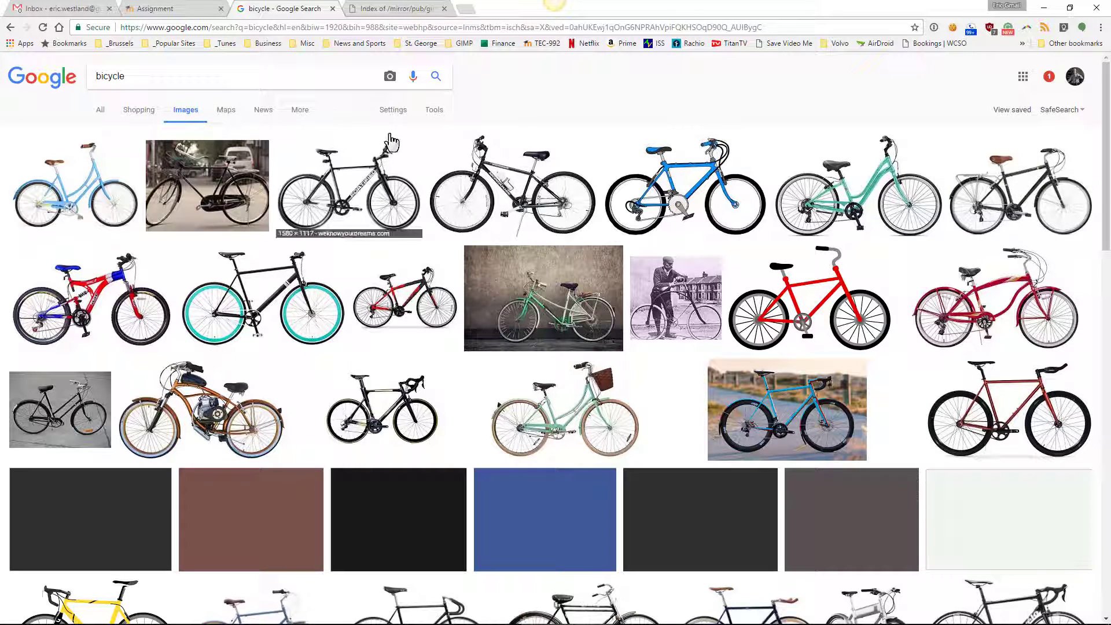
click(433, 112)
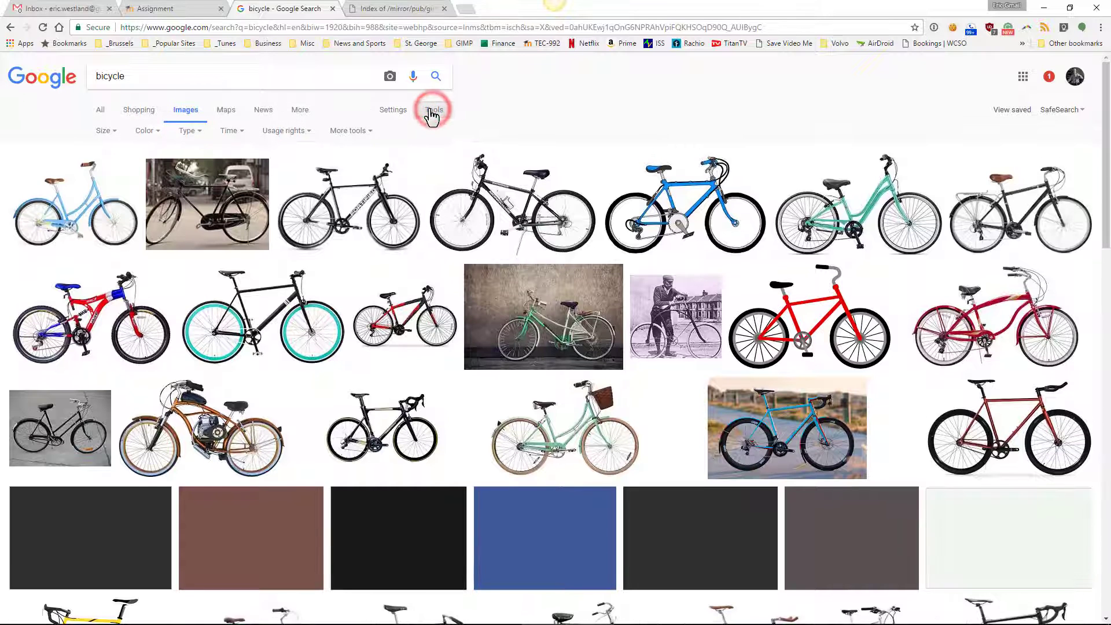
click(292, 130)
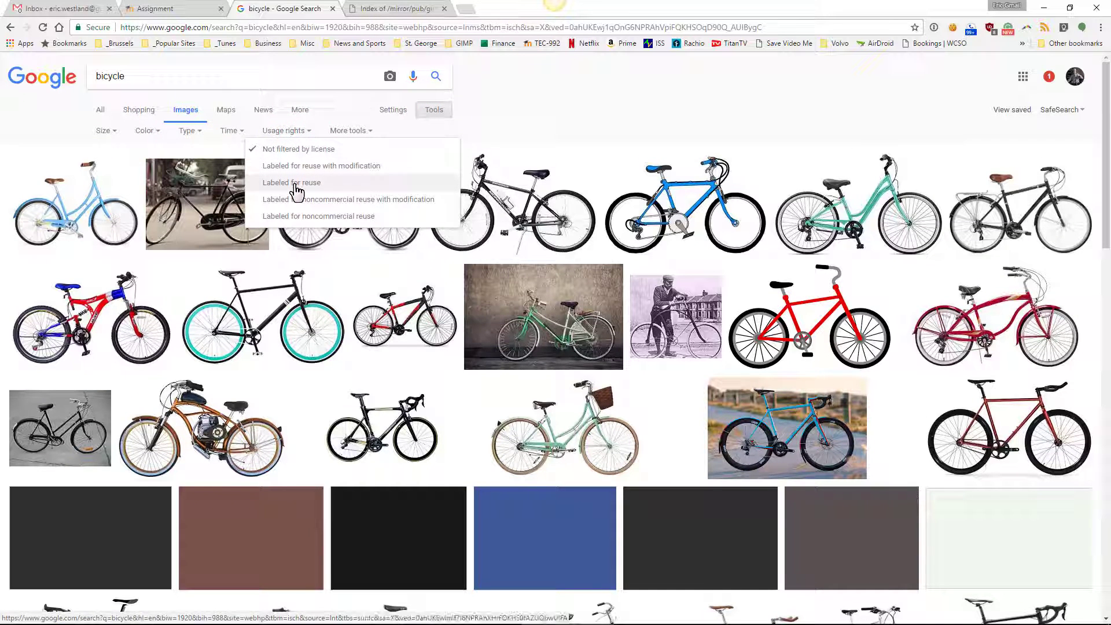
click(295, 185)
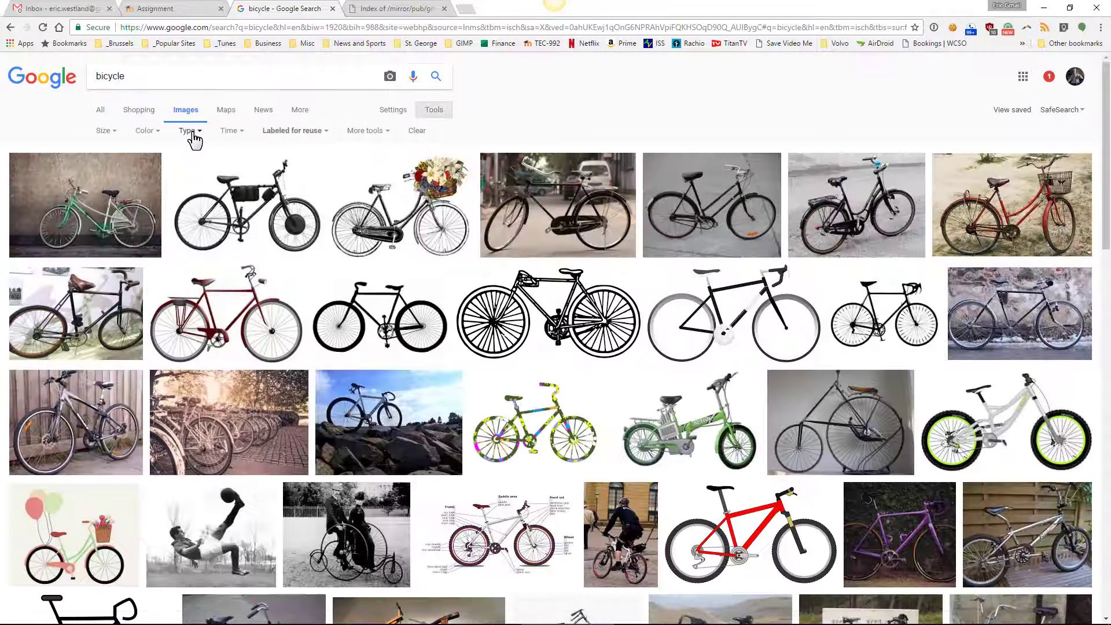
Narrow the bicycle images to line drawings in black and white.
click(192, 133)
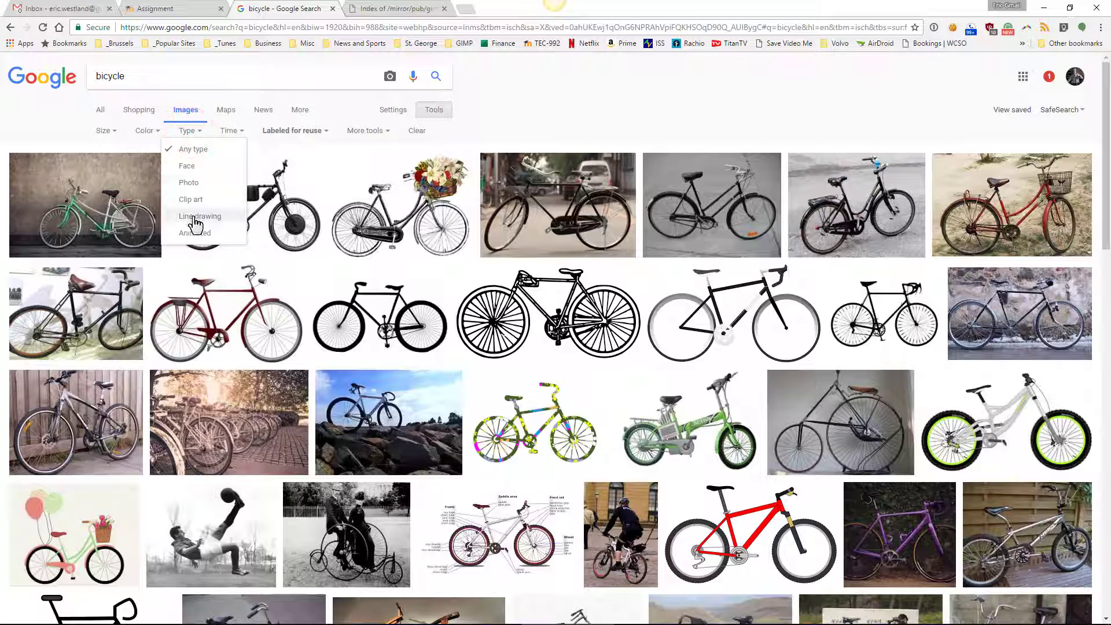
click(195, 217)
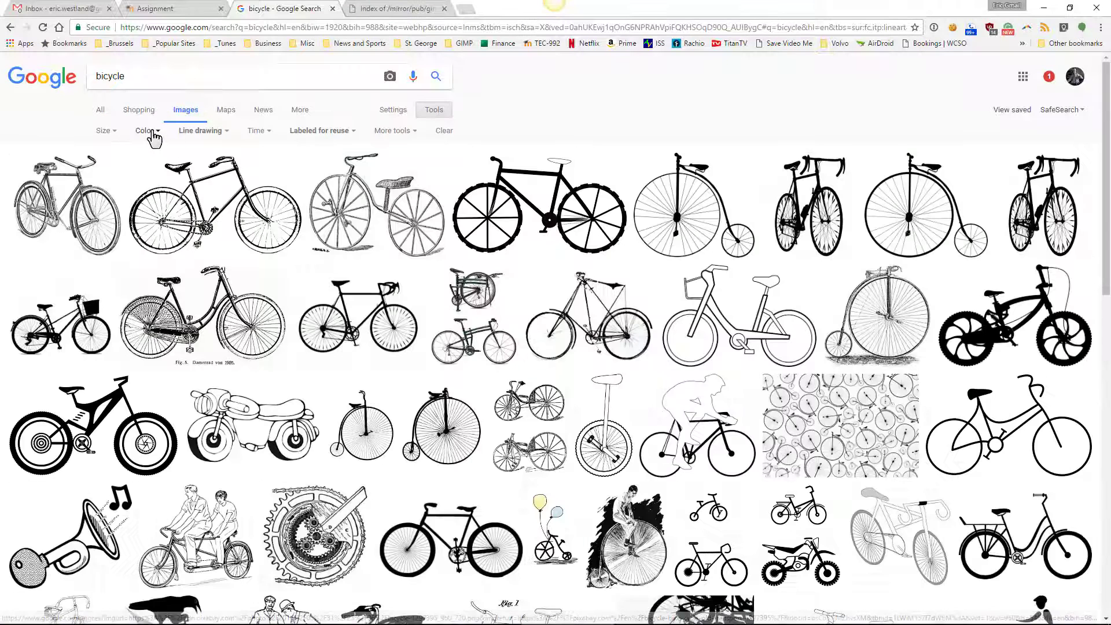
click(148, 131)
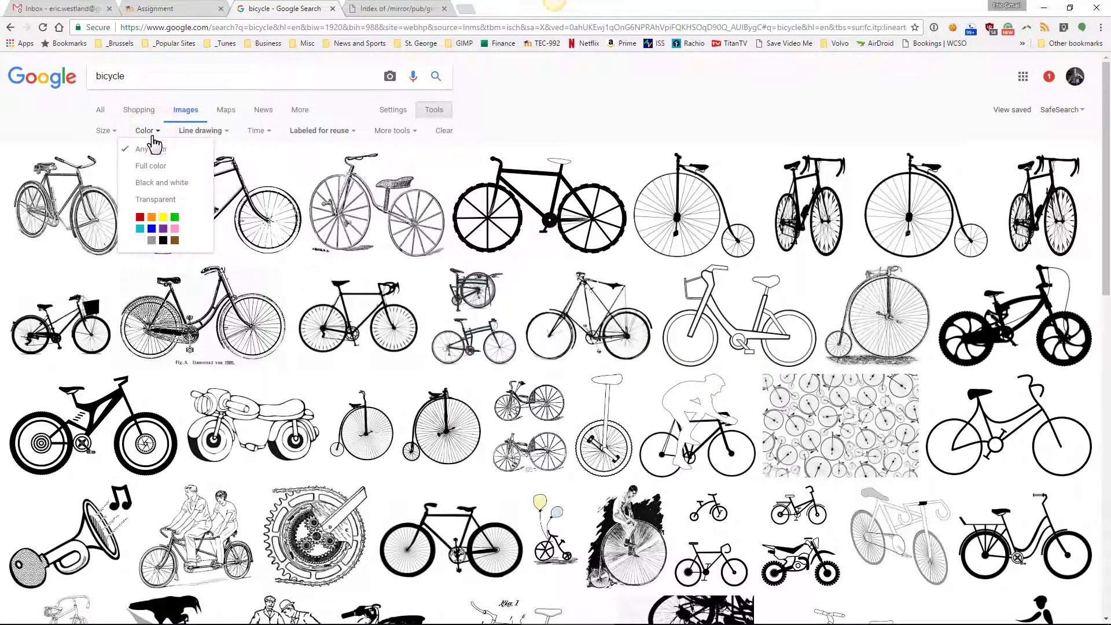
click(155, 184)
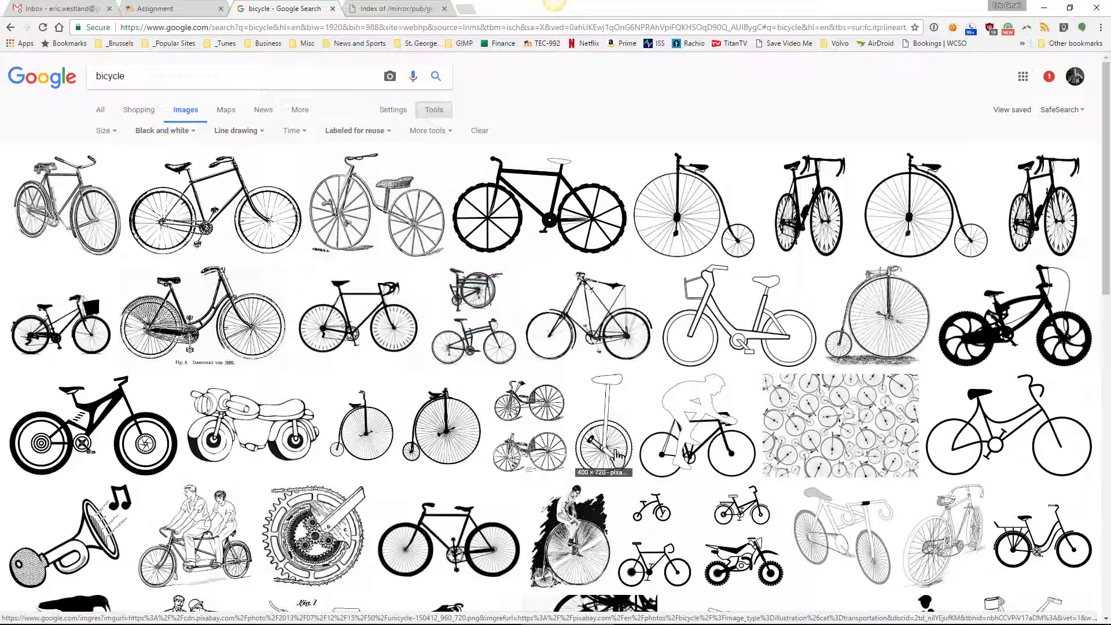
Open the larger preview of the unicycle line drawing.
click(616, 451)
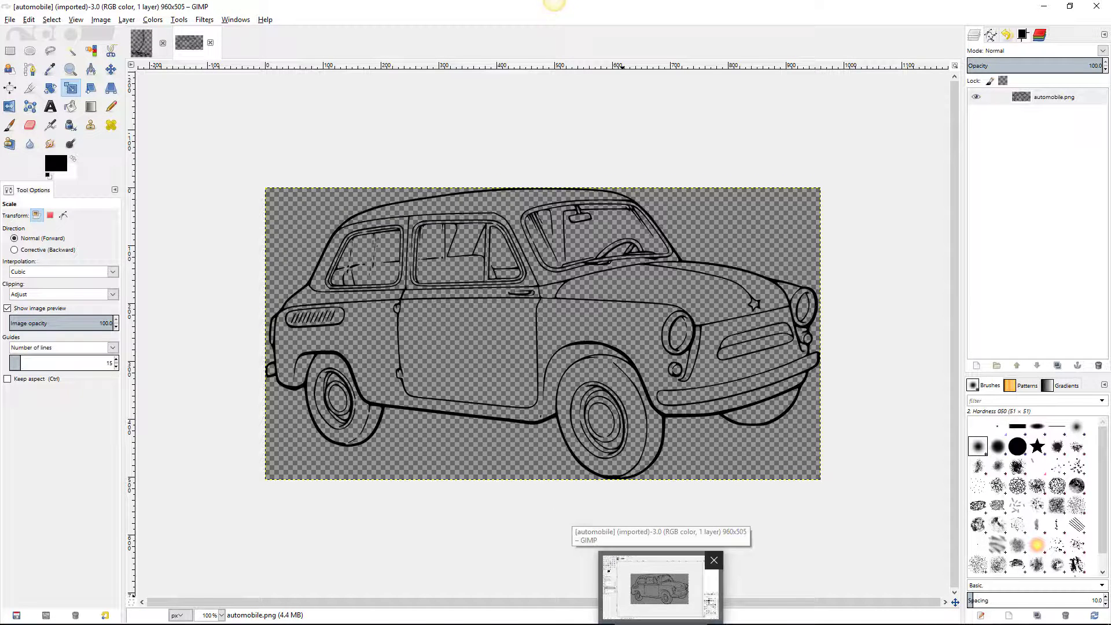
Switch GIMP back to the sailboat drawing and open the File menu.
click(634, 623)
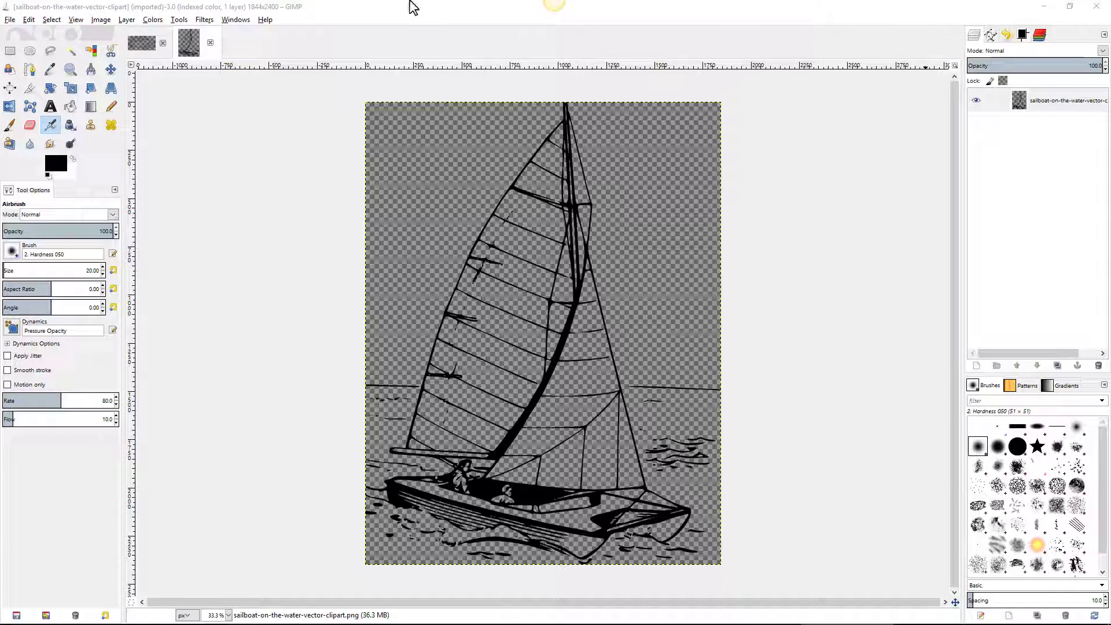
click(10, 20)
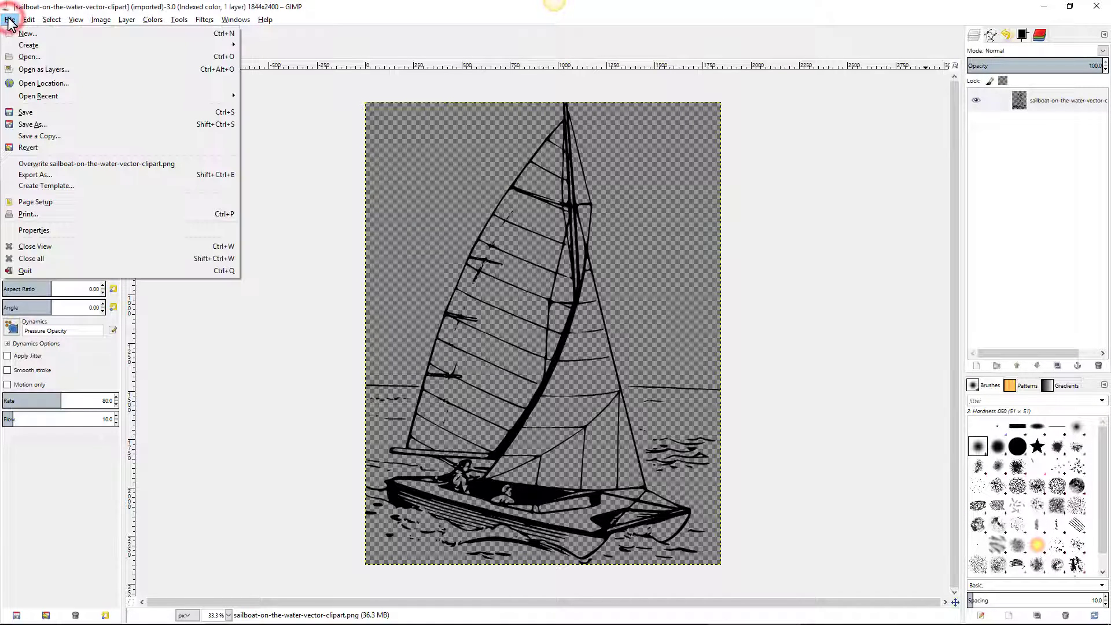
In the Open dialog, browse C:\Users to the OneDrive university folder and bookmark it.
click(28, 56)
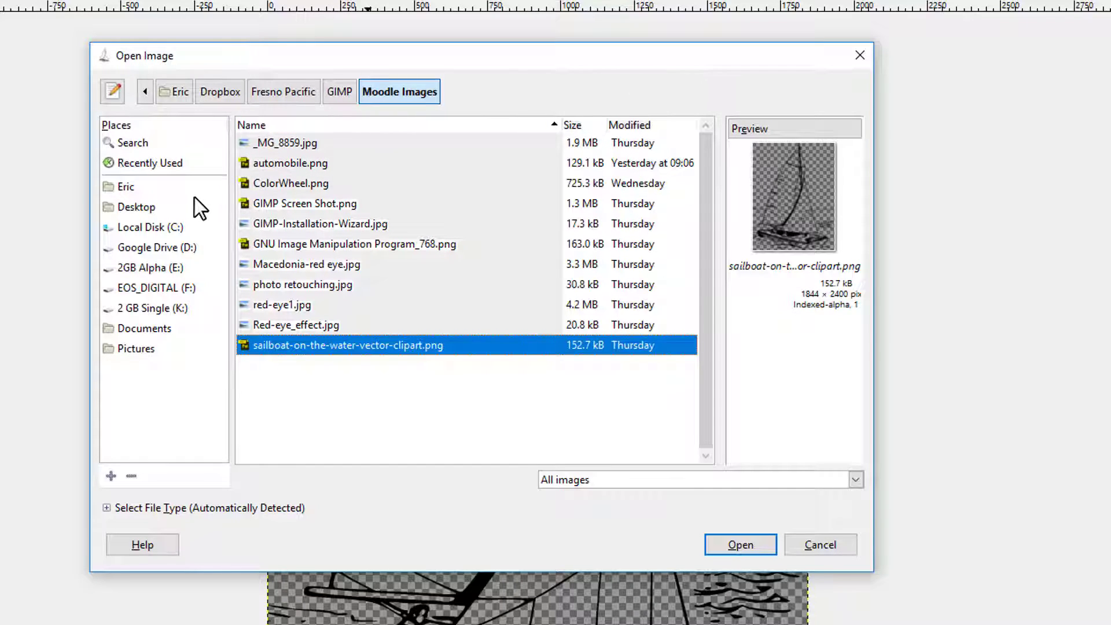
click(147, 163)
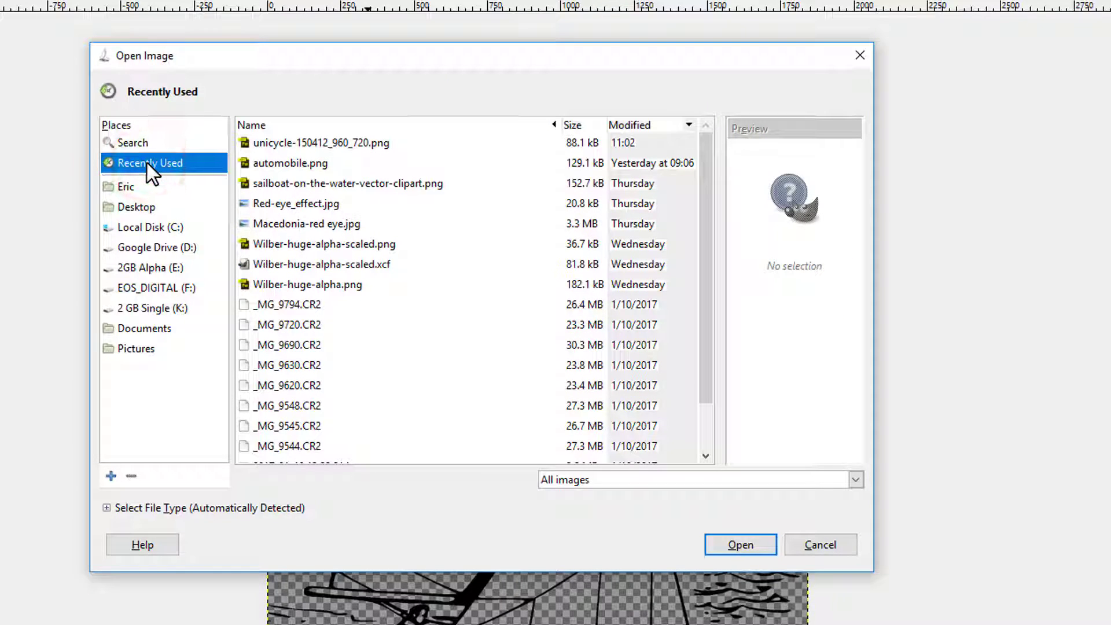
click(130, 187)
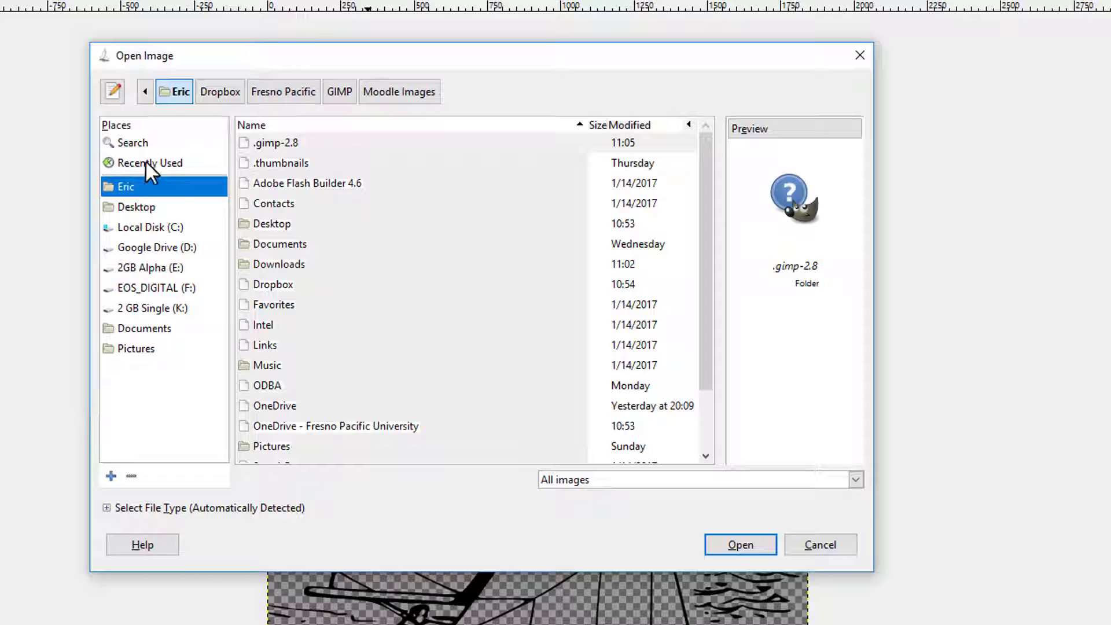
click(144, 227)
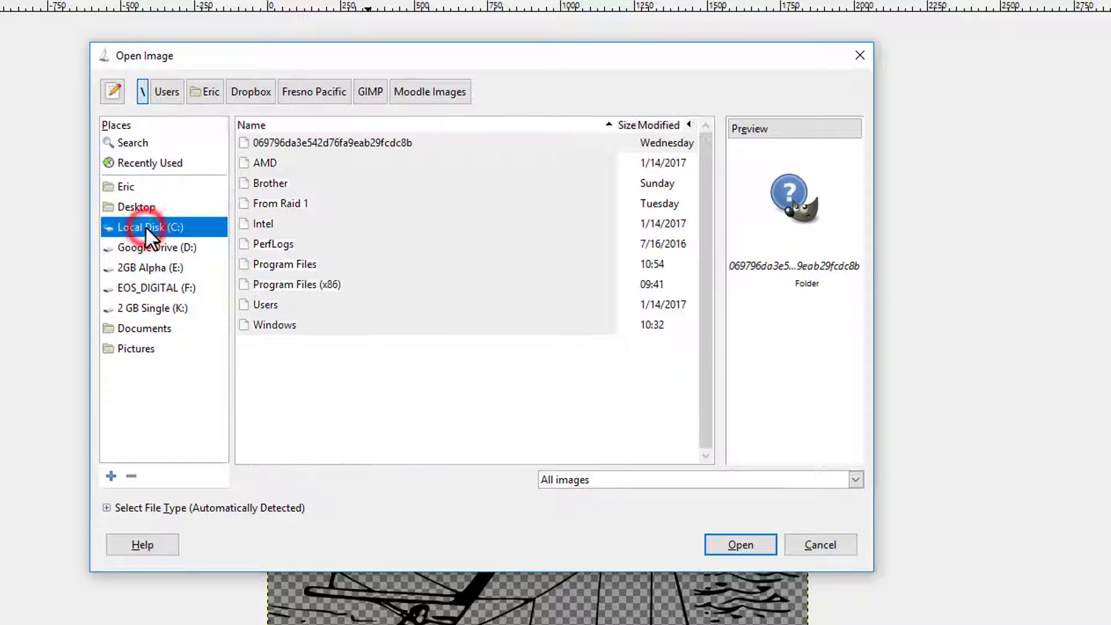
double_click(266, 305)
double_click(260, 164)
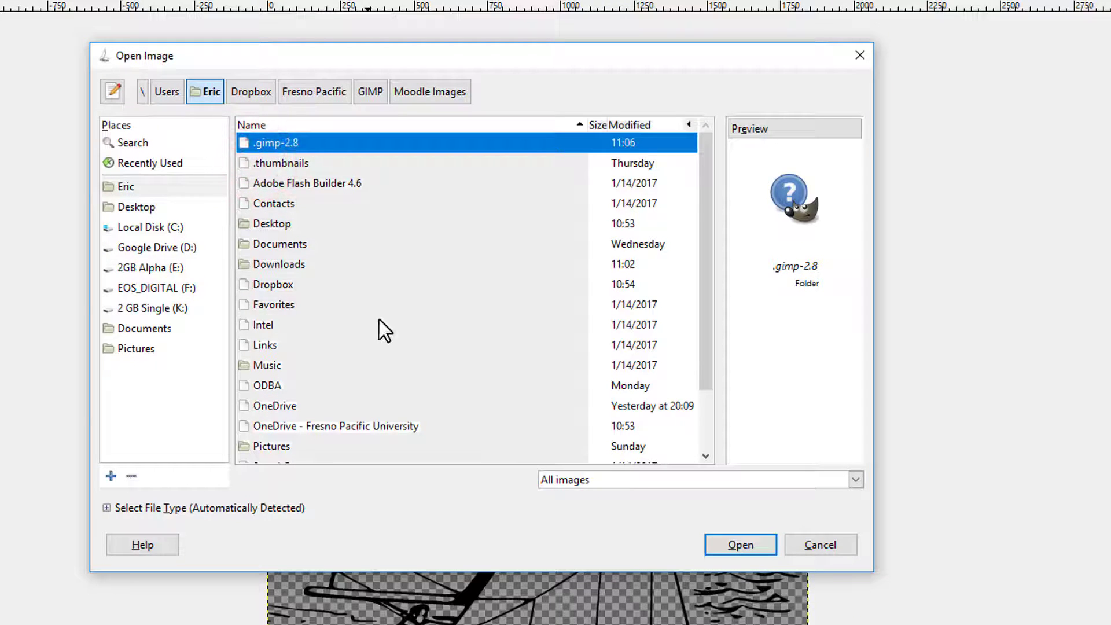
click(259, 426)
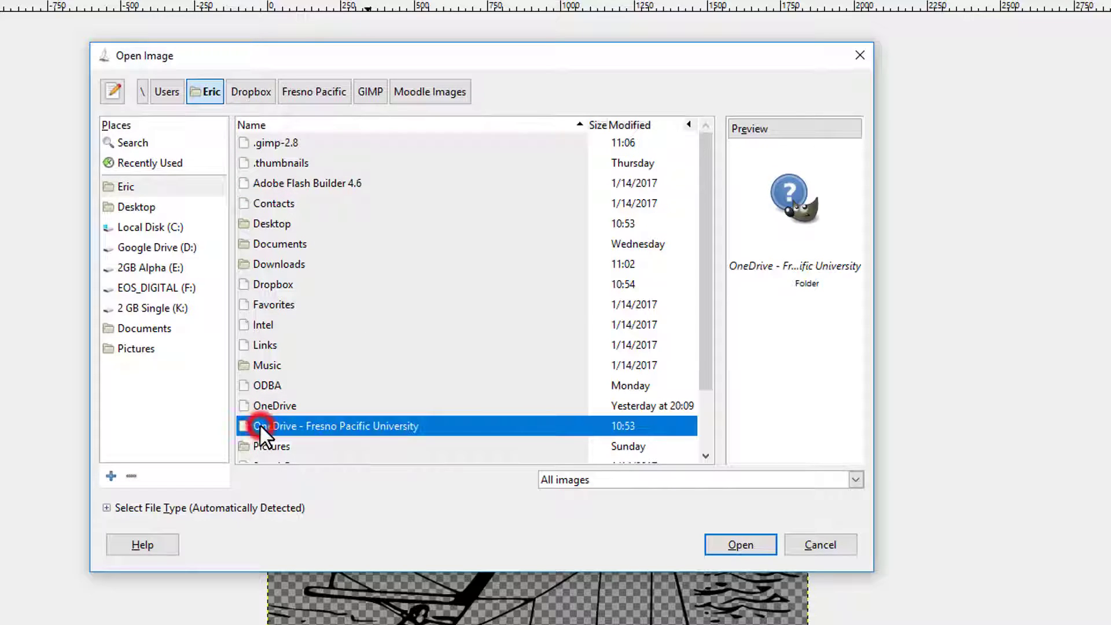
click(110, 477)
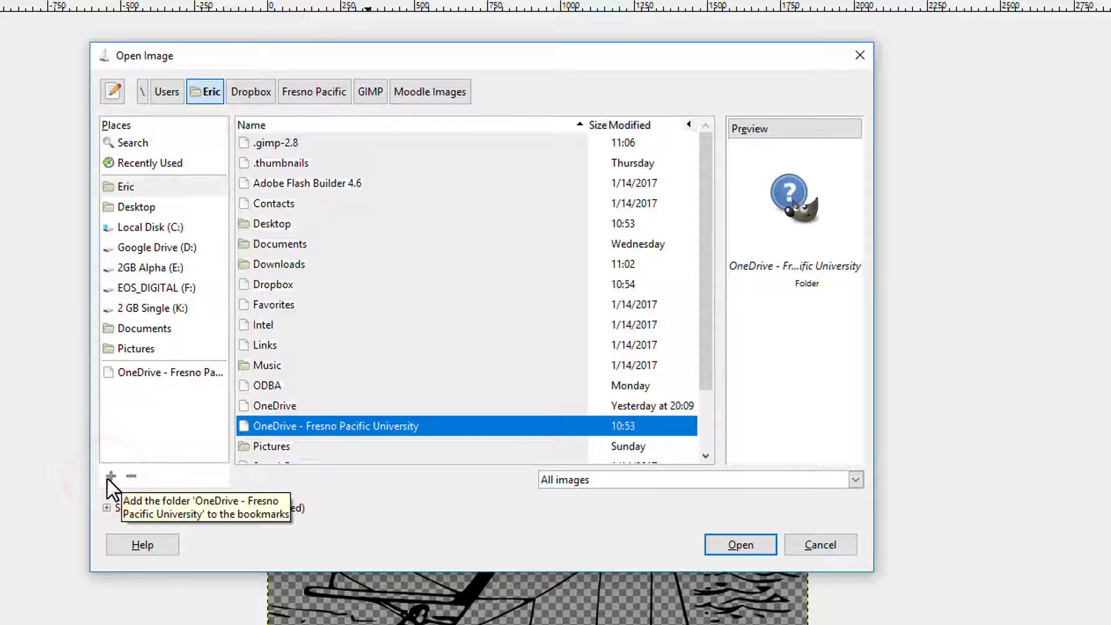
Open unicycle-150412_960_720.png from the bookmarked folder's GIMP > Moodle Images.
click(158, 372)
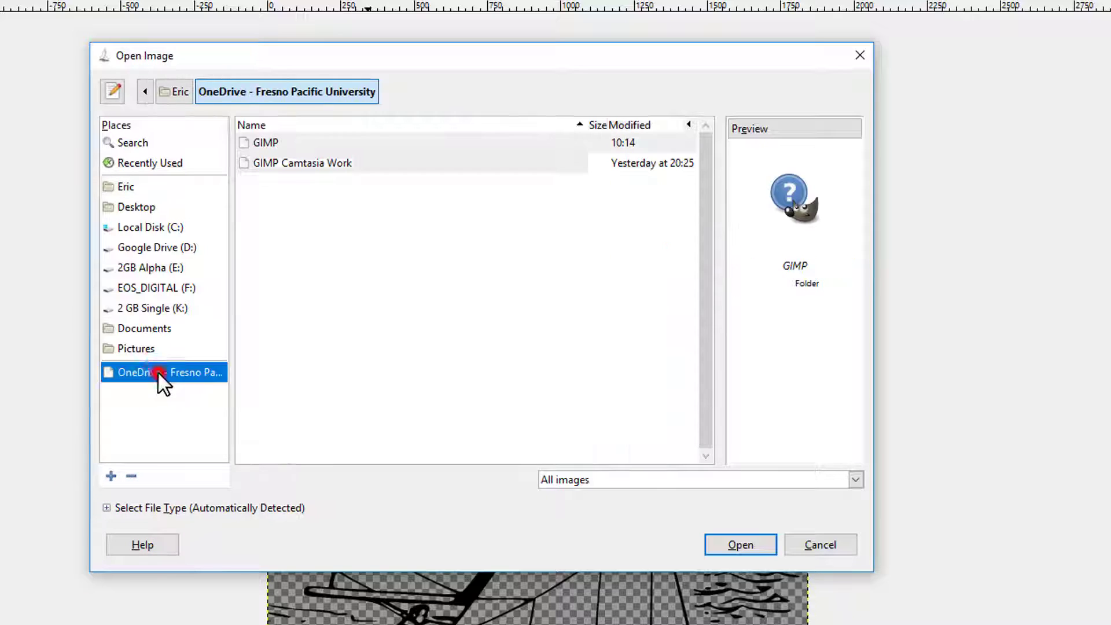
double_click(268, 140)
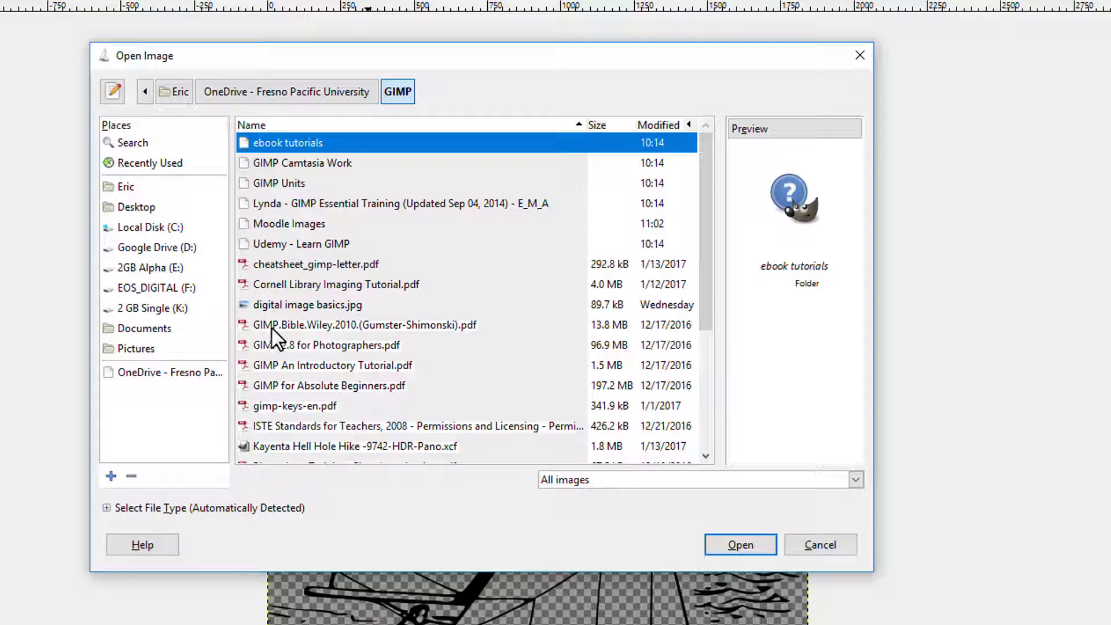
double_click(298, 223)
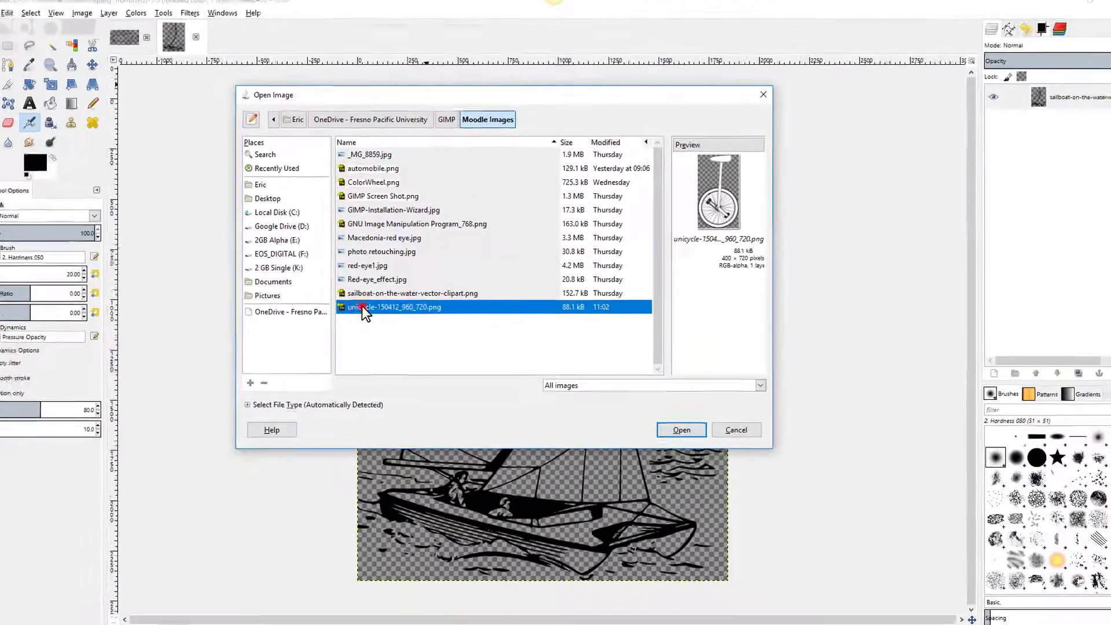
double_click(295, 353)
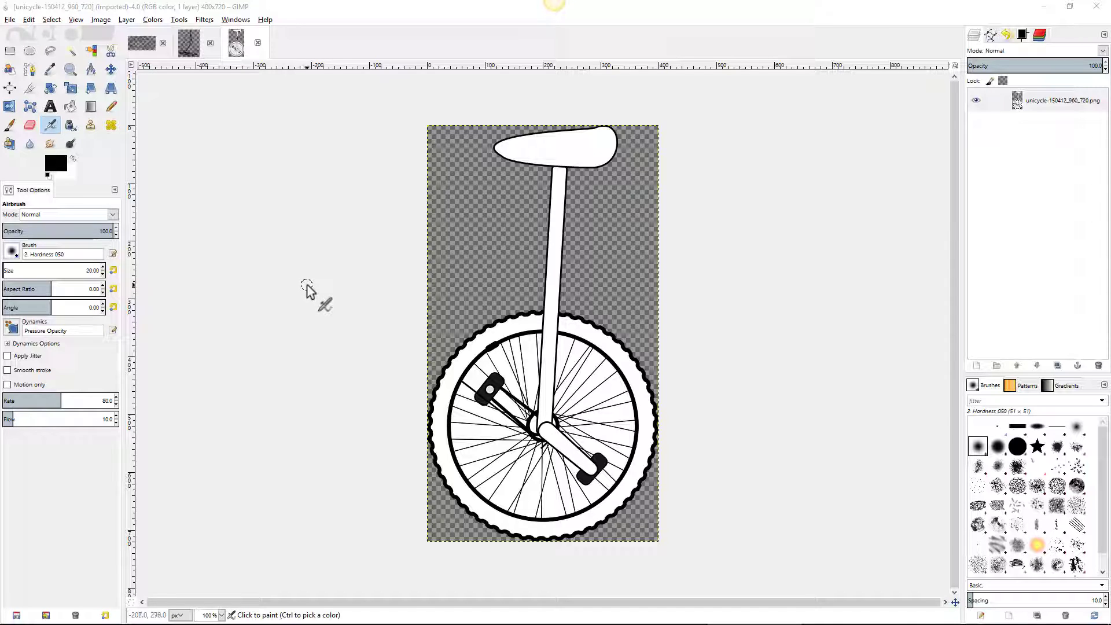
Browse the C: drive and Desktop in the Open dialog without opening another file.
click(11, 21)
click(26, 57)
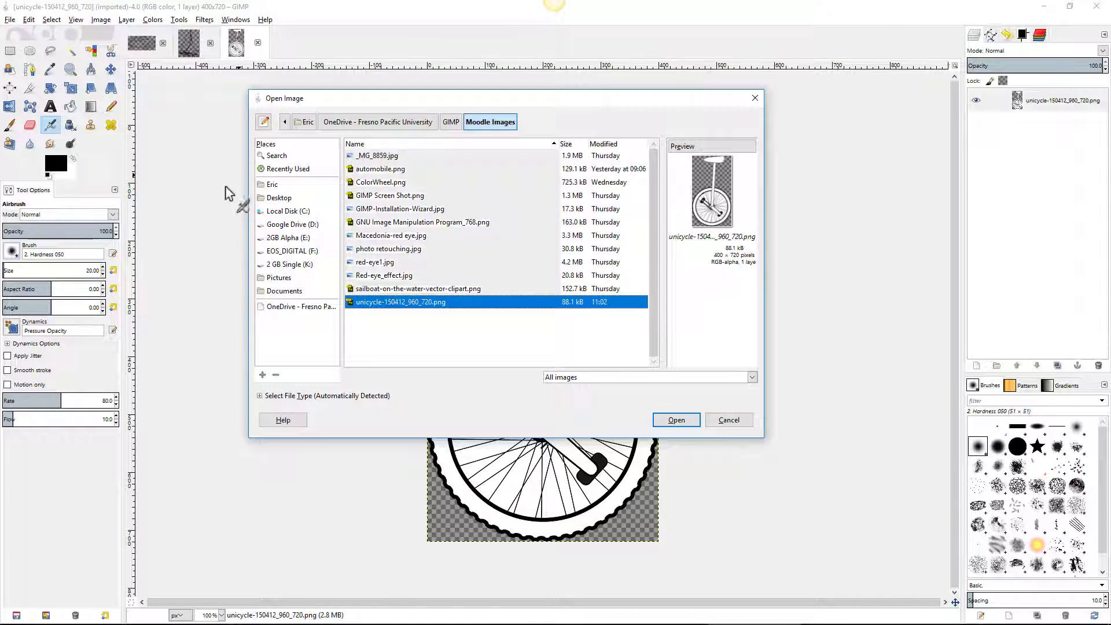
click(285, 212)
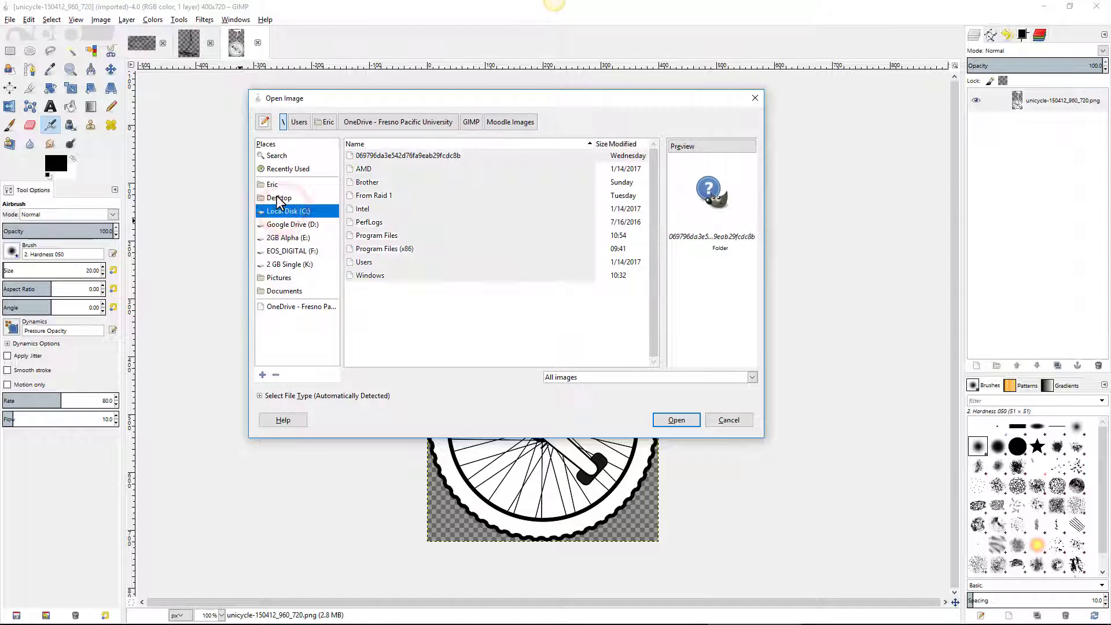
click(280, 200)
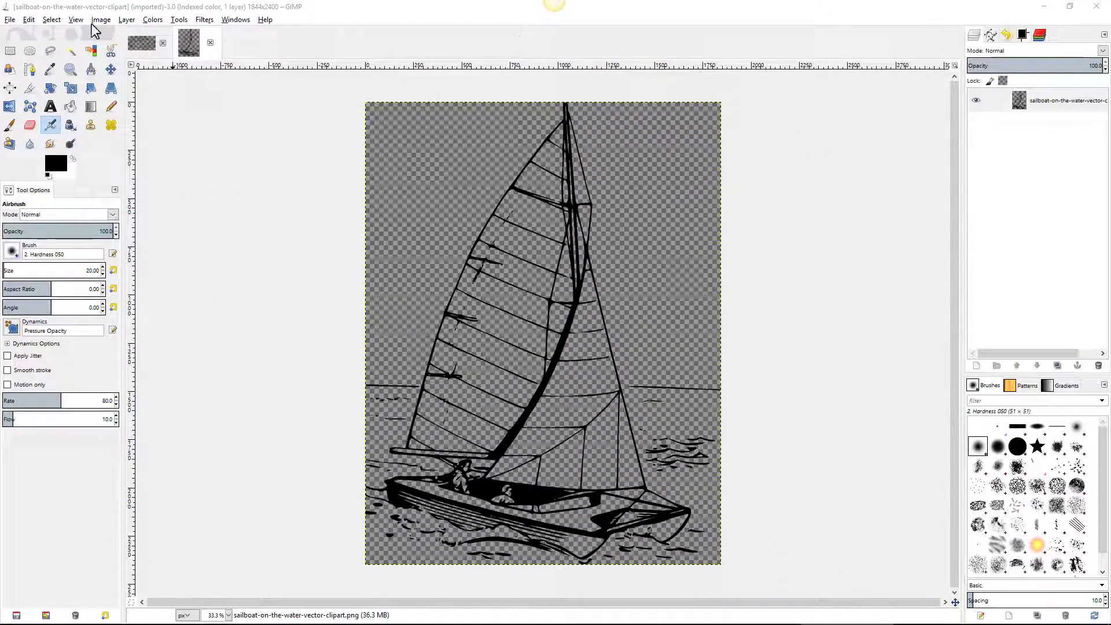
Change the sailboat image mode to RGB through Image > Mode > RGB.
click(106, 19)
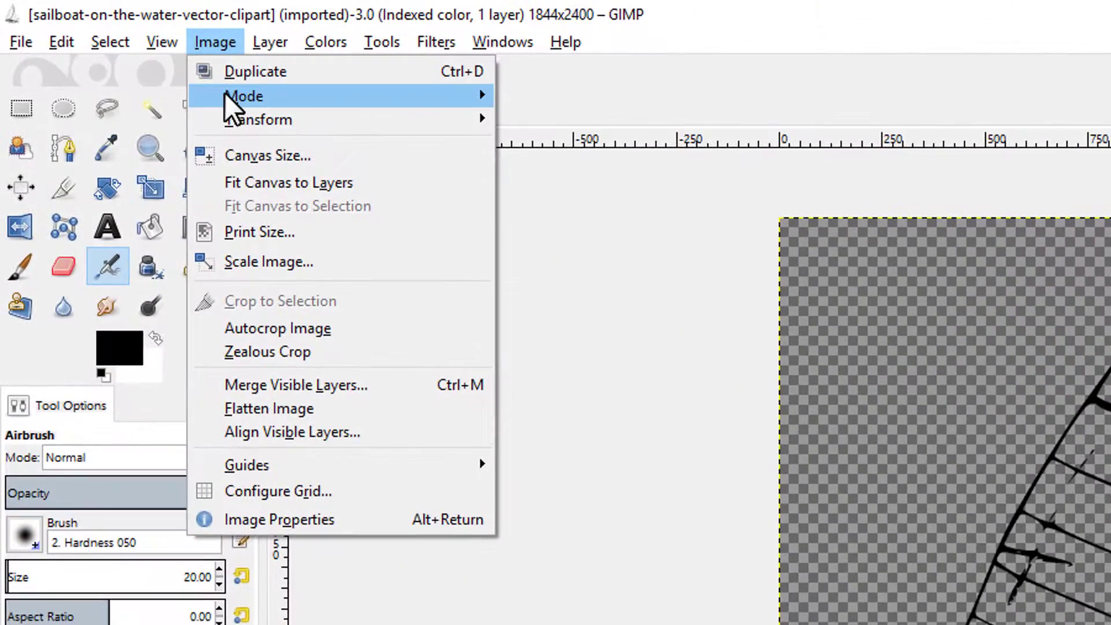
mouse_move(227, 106)
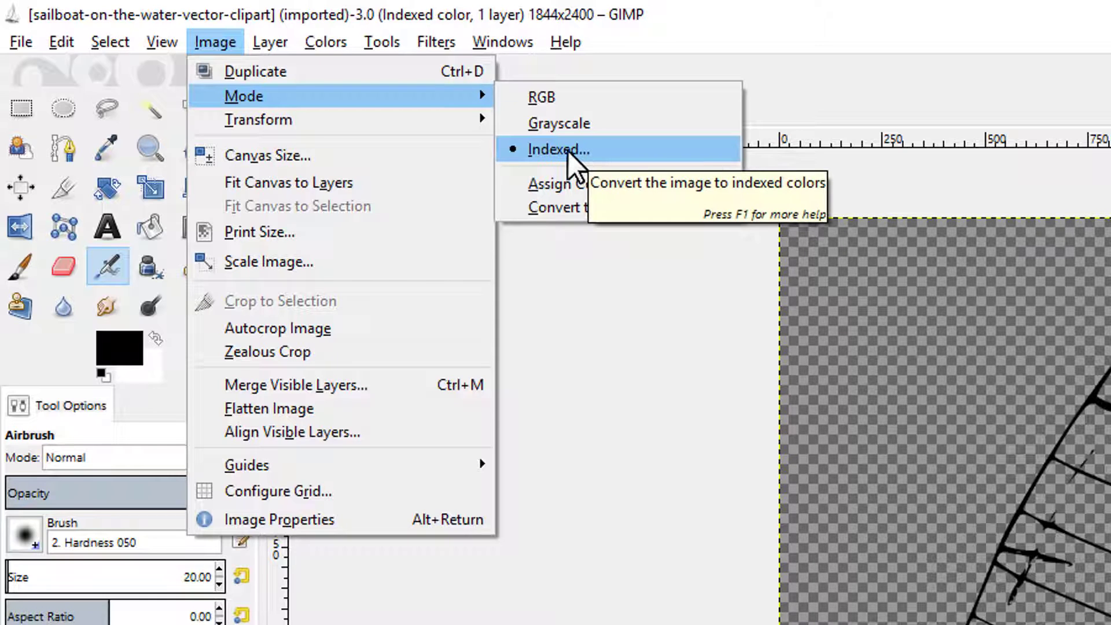
click(566, 94)
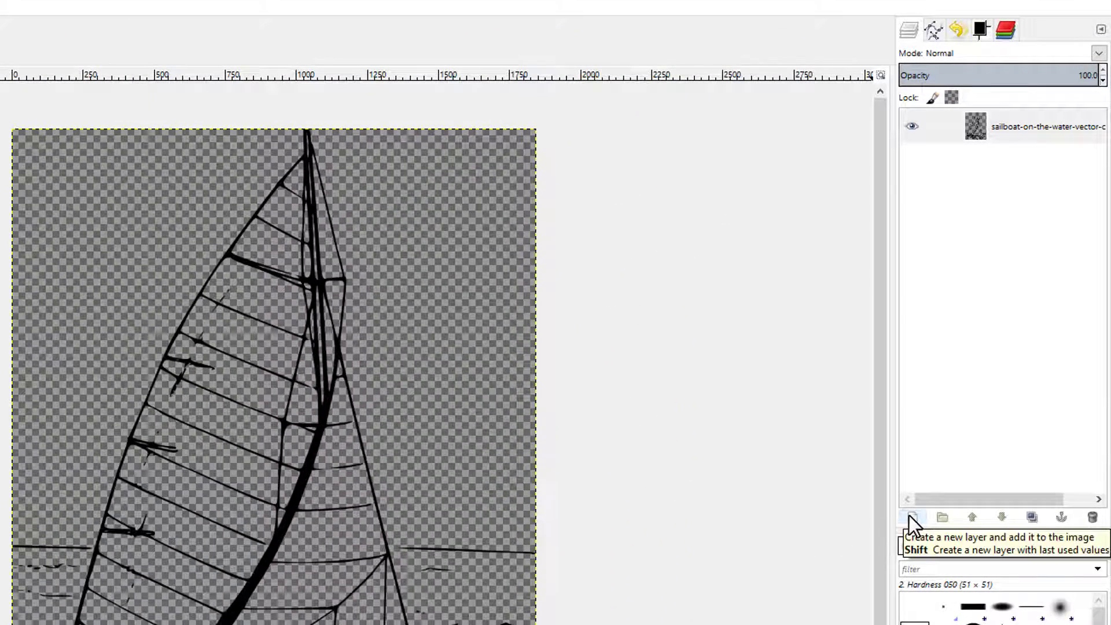
Add a new layer with White fill to the sailboat image.
click(912, 517)
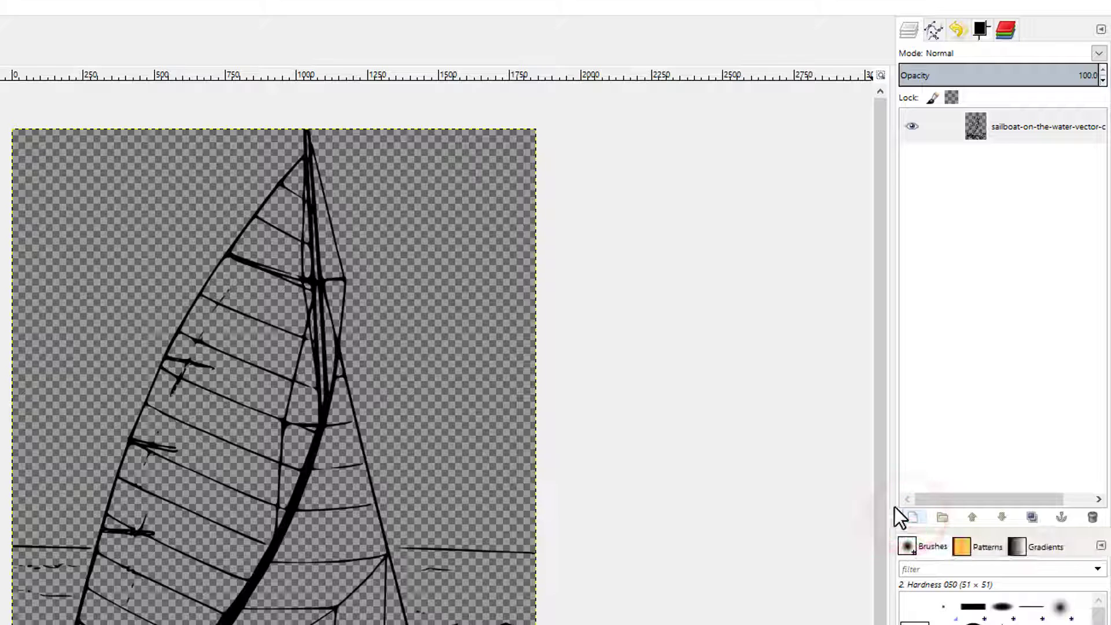
drag(20, 174, 486, 276)
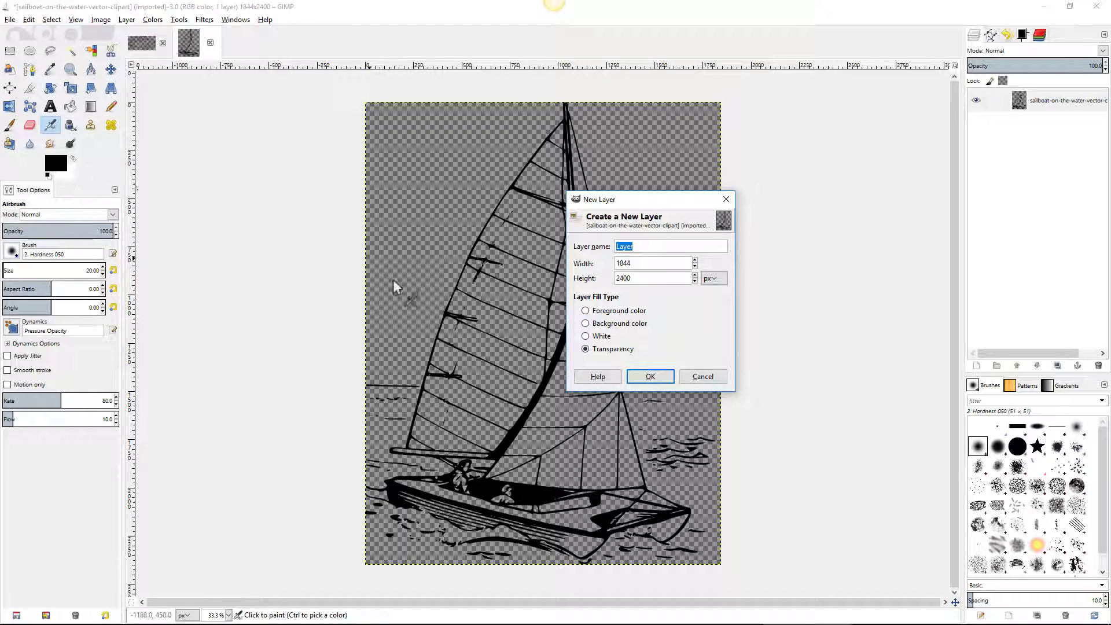
click(585, 337)
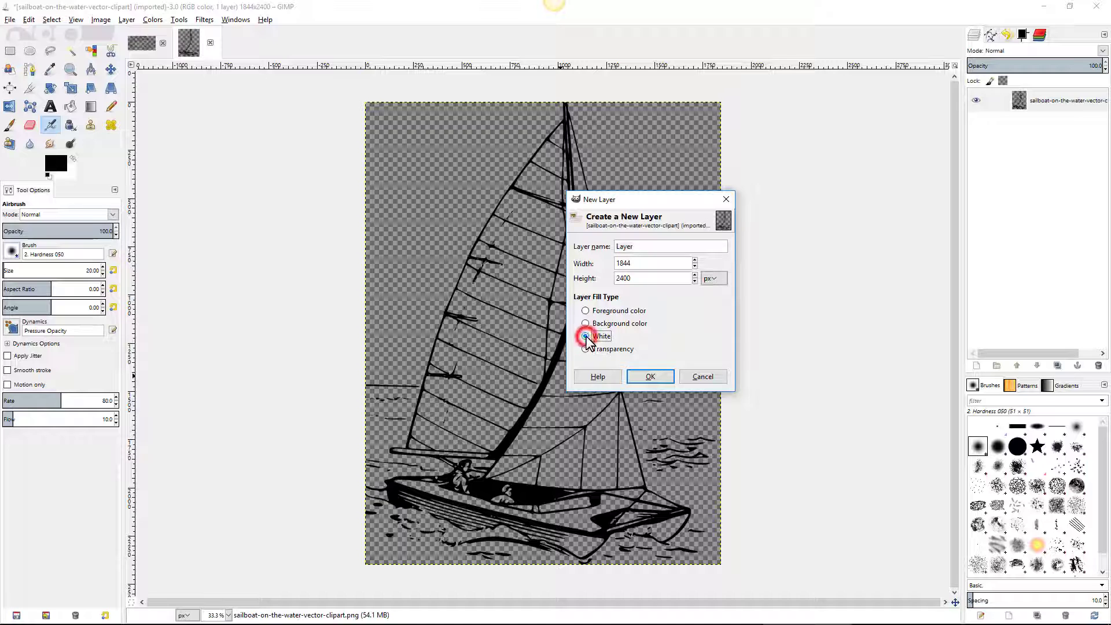
click(658, 379)
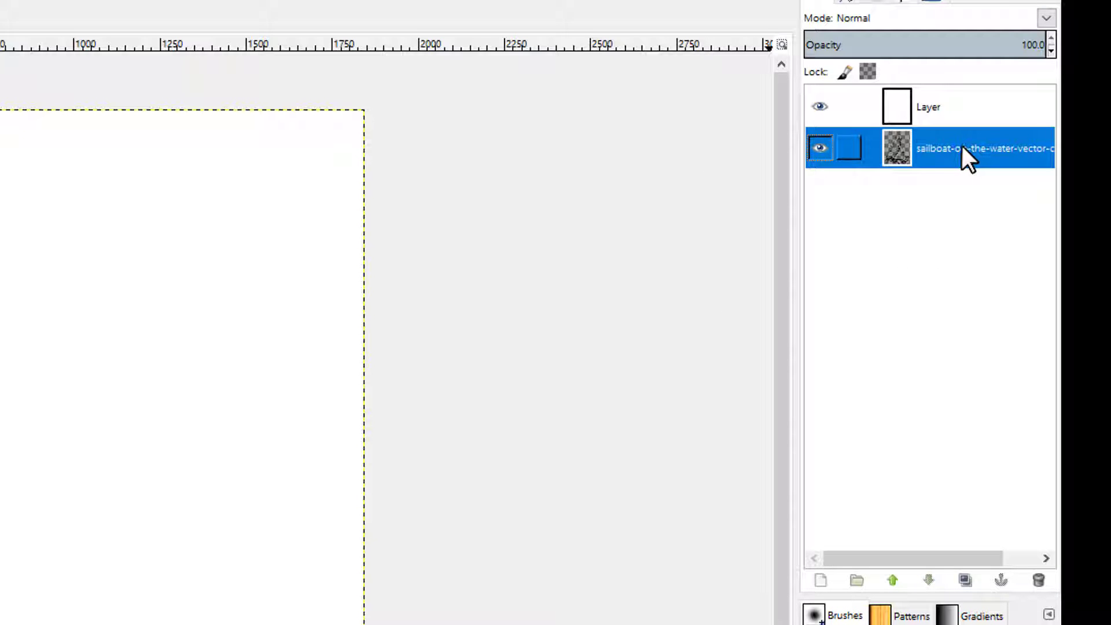
Reorder the layers so the sailboat line art sits above the white layer.
click(892, 579)
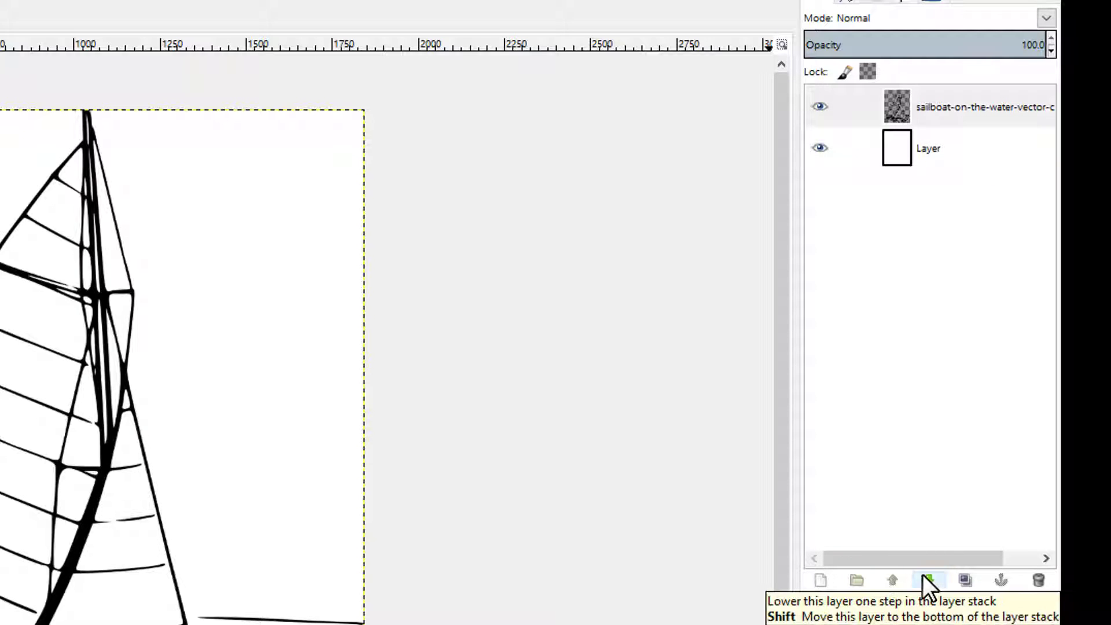
click(924, 576)
click(889, 580)
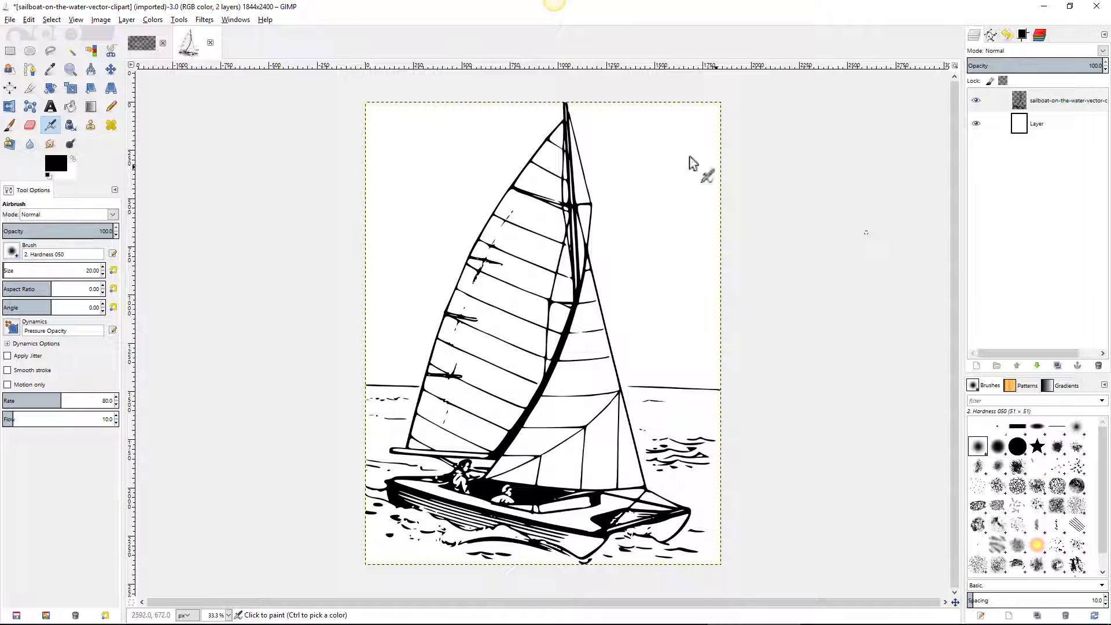
click(77, 21)
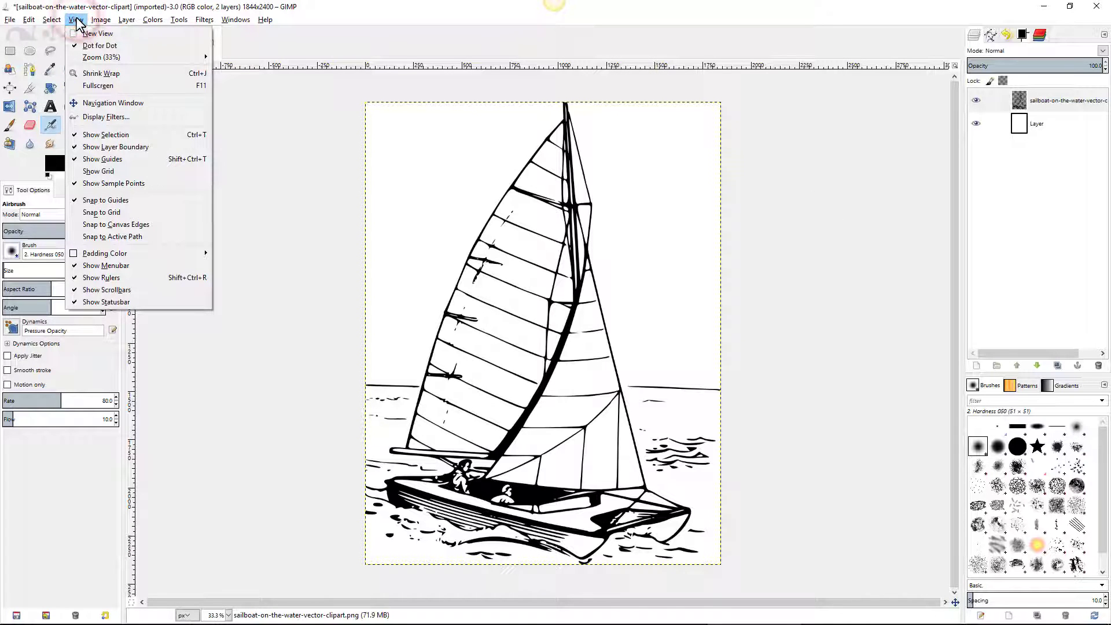
click(77, 21)
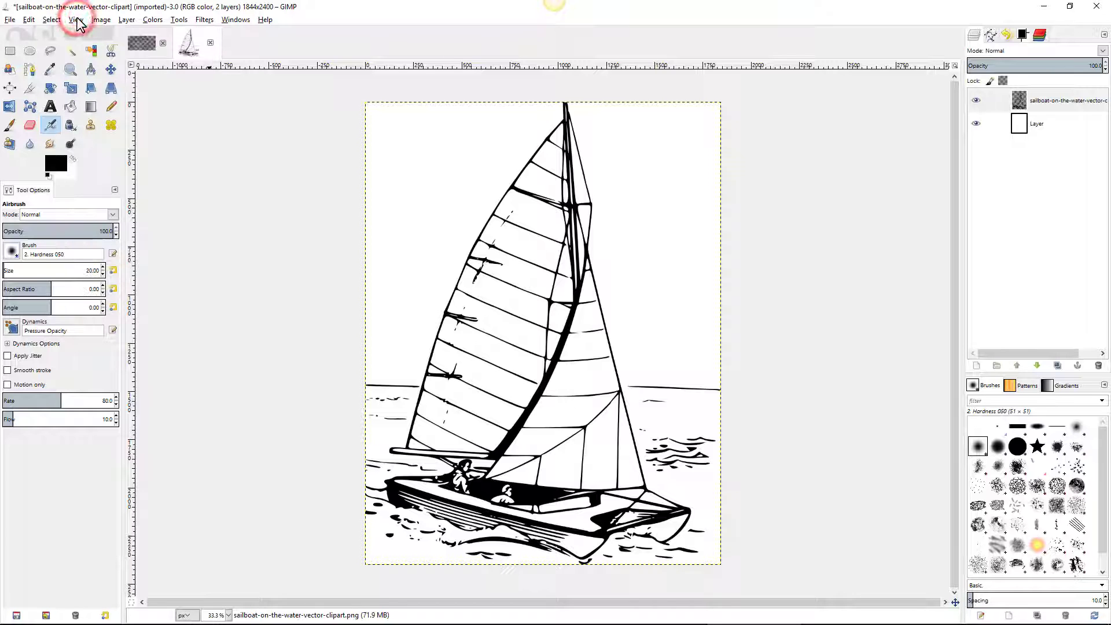
key(plus)
key(plus)
key(plus)
key(plus)
key(plus)
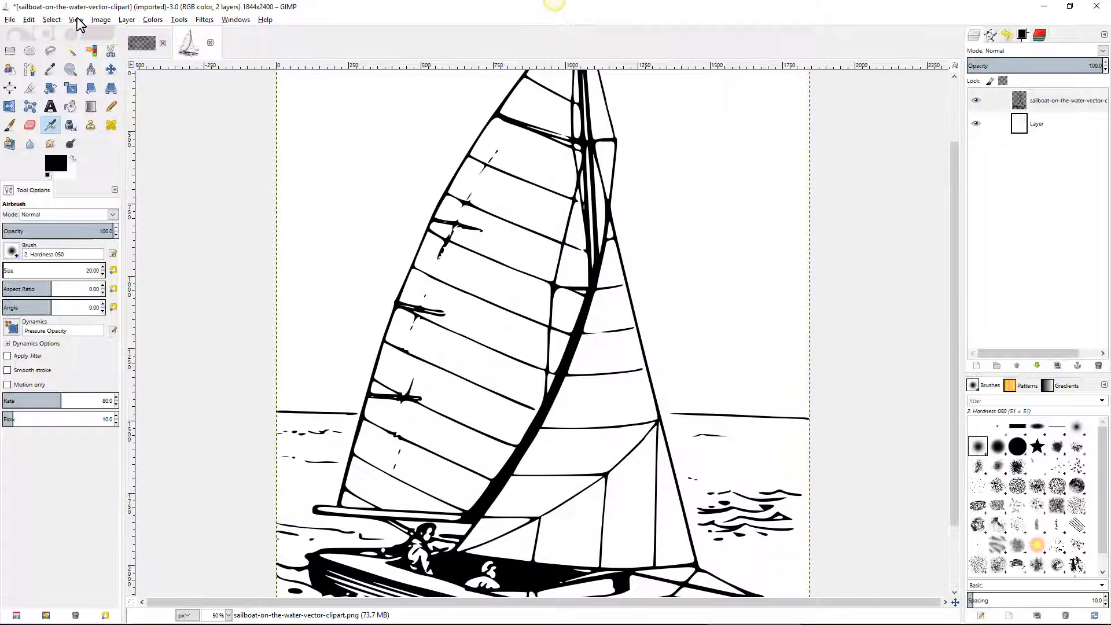
key(plus)
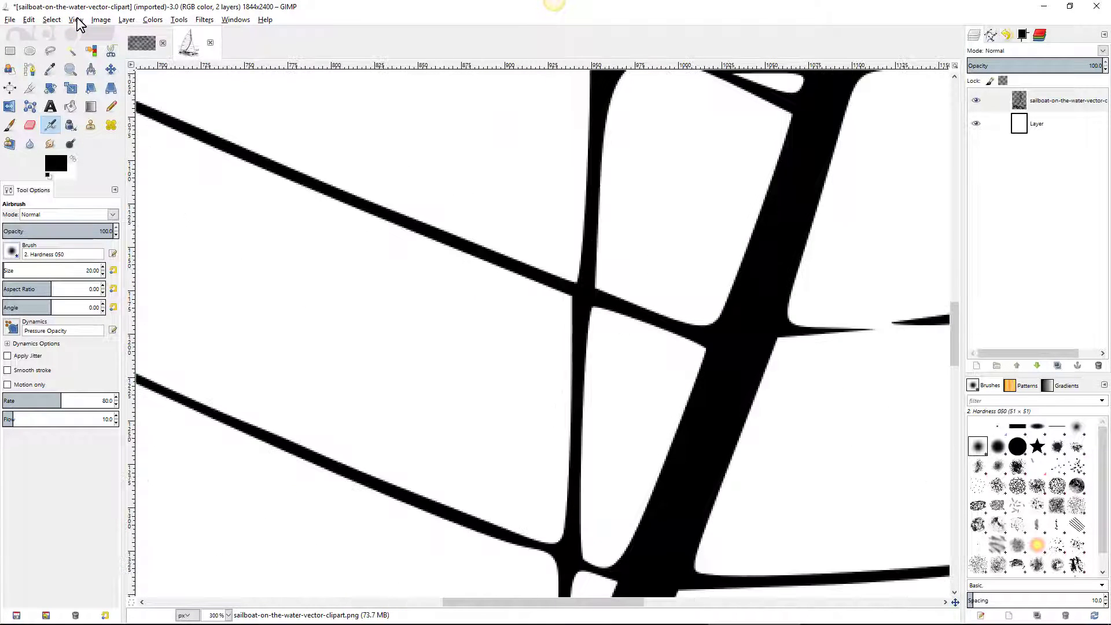
key(minus)
key(minus)
key(minus)
key(minus)
key(minus)
key(minus)
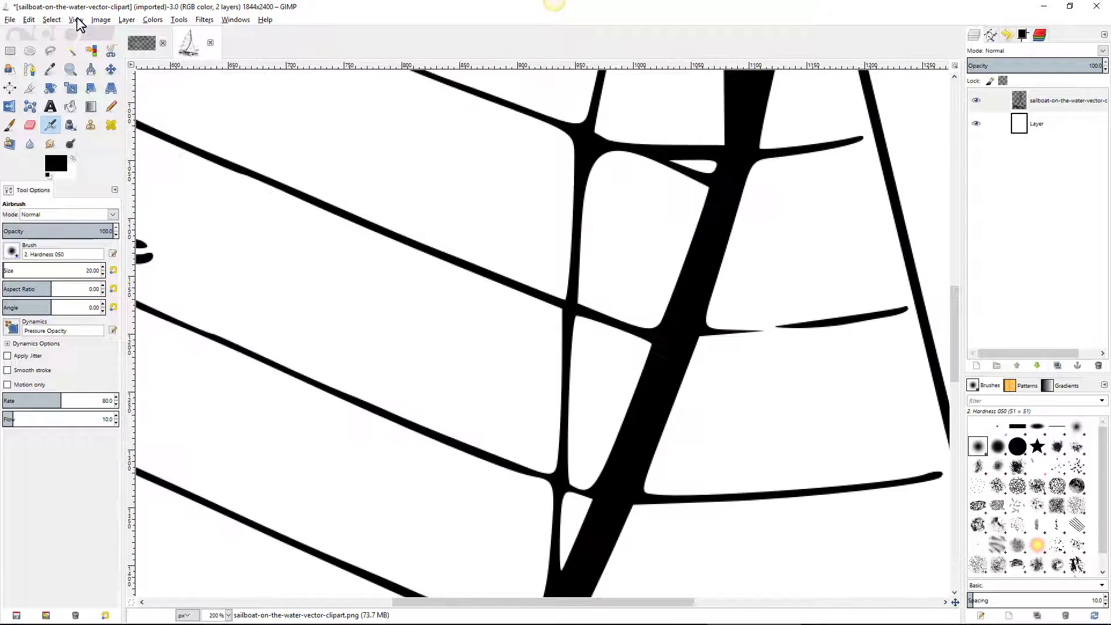
key(minus)
key(minus)
key(minus)
key(minus)
key(minus)
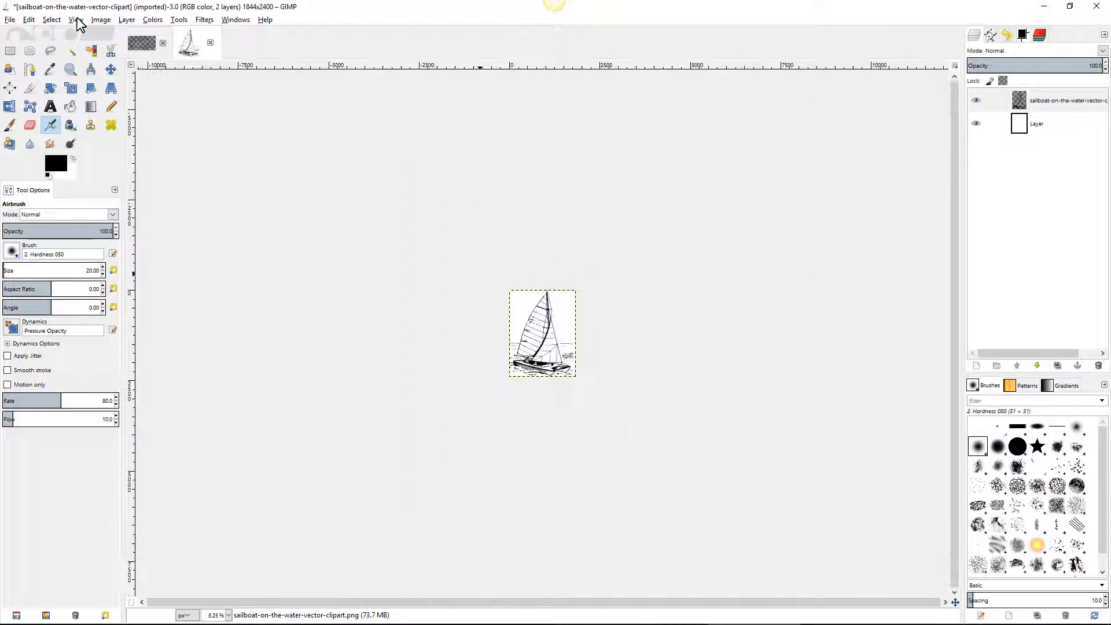
click(78, 21)
mouse_move(88, 63)
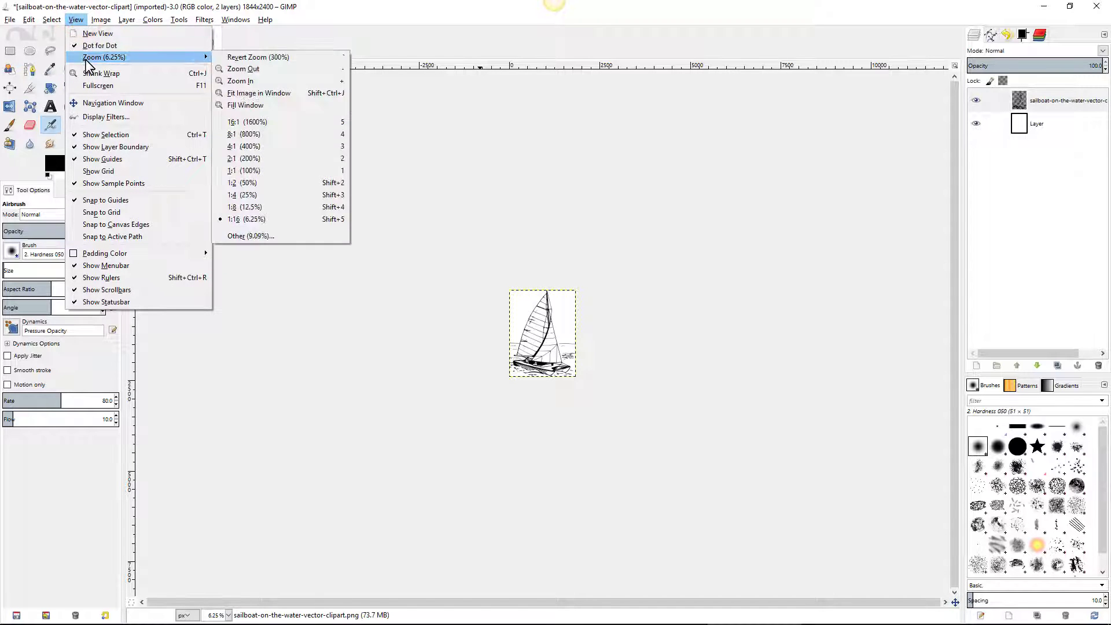
click(250, 95)
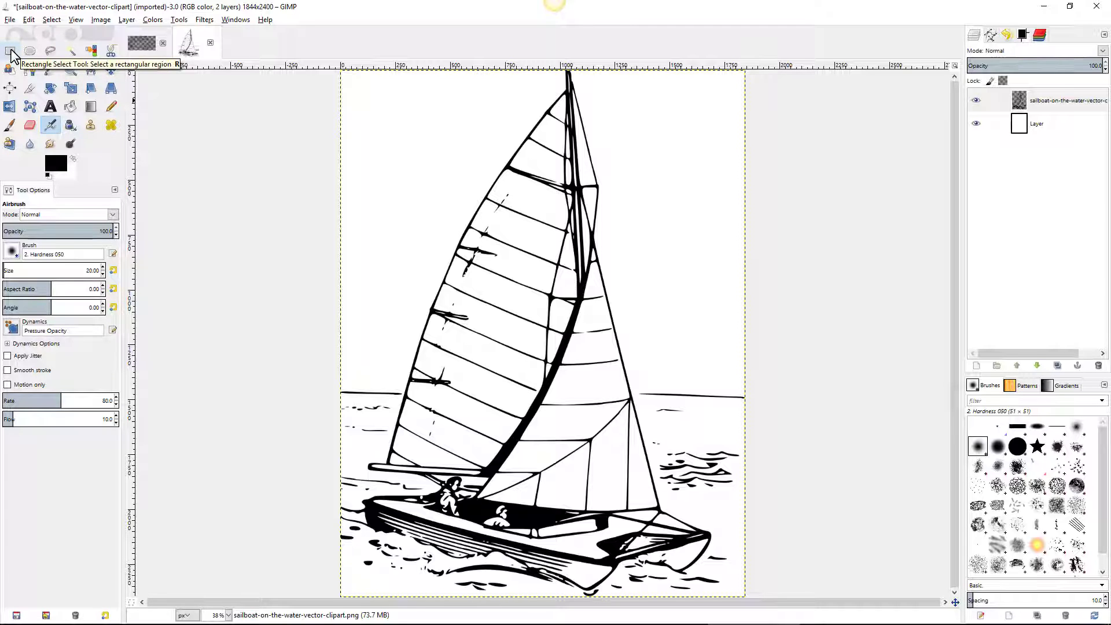
Draw a rectangle selection over the sky and upper sail, raising its bottom edge.
click(11, 52)
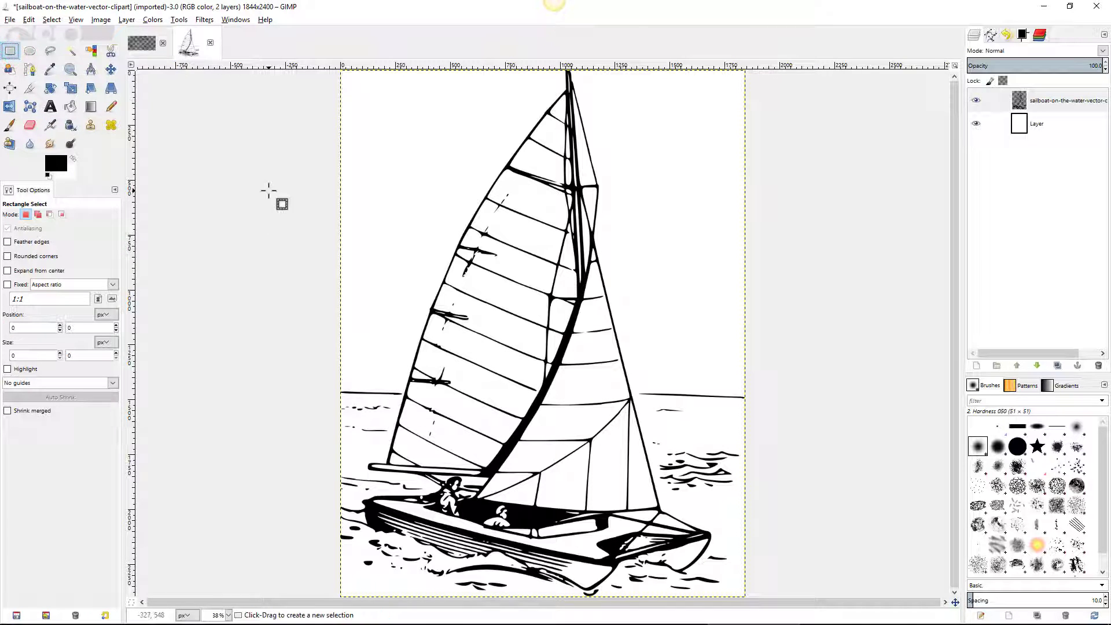
click(389, 179)
drag(389, 179, 693, 373)
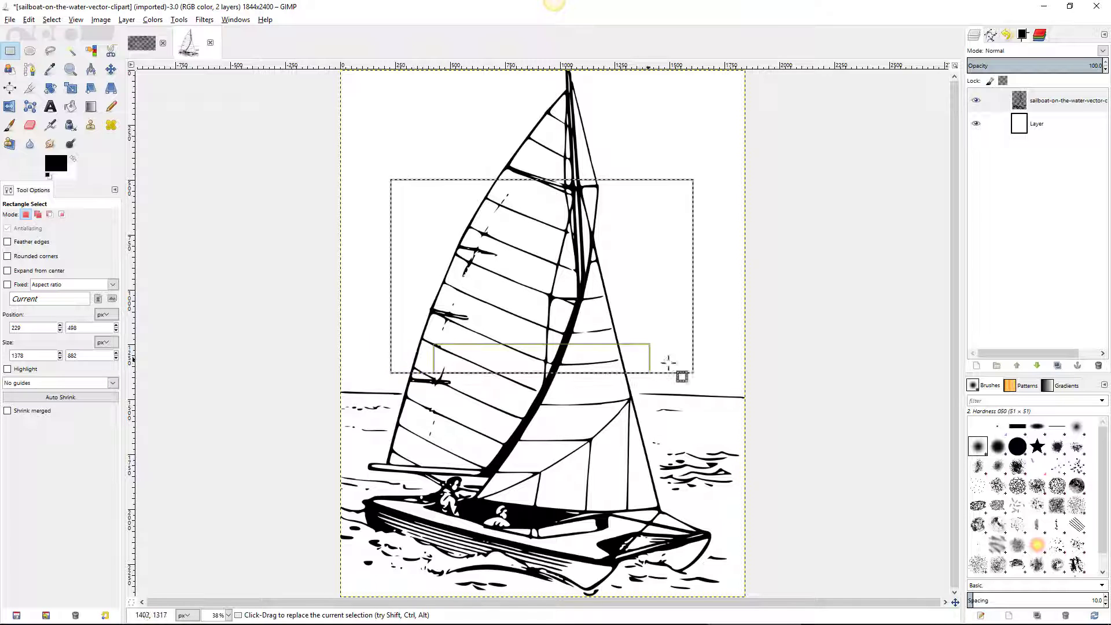
drag(551, 359, 551, 330)
Extend the selection to the waterline and set the Paintbrush foreground colour to red.
drag(678, 334, 728, 396)
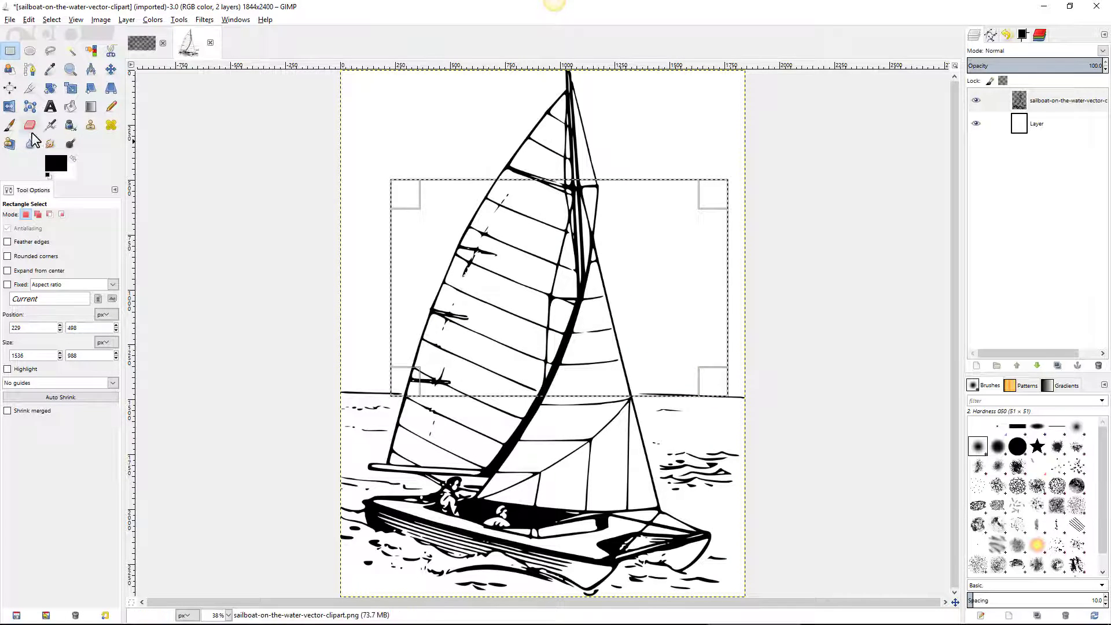
click(10, 126)
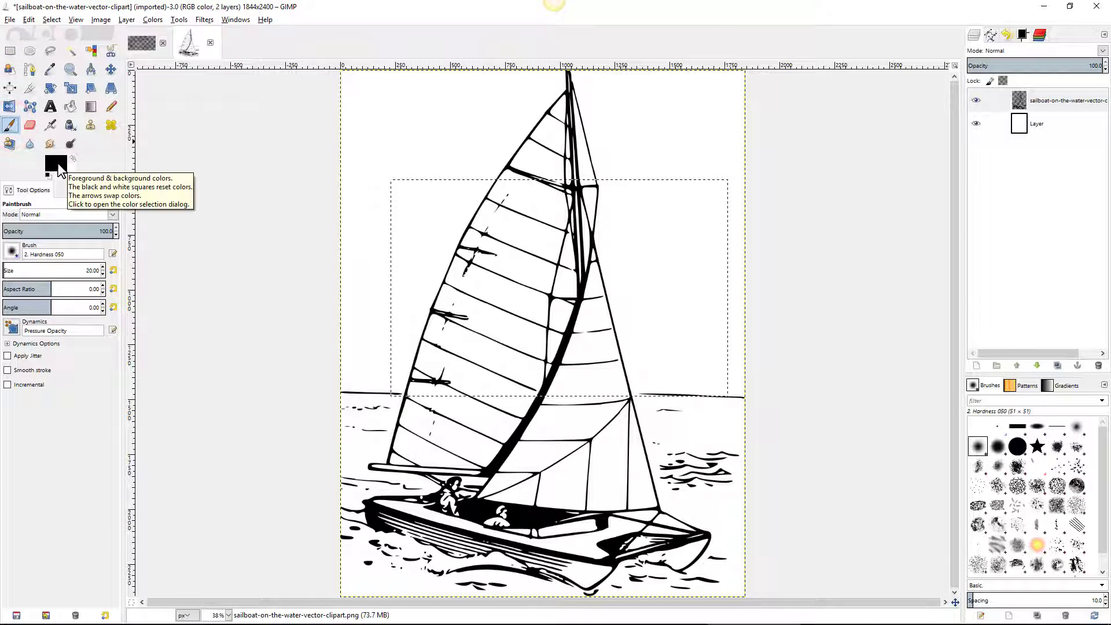
click(57, 164)
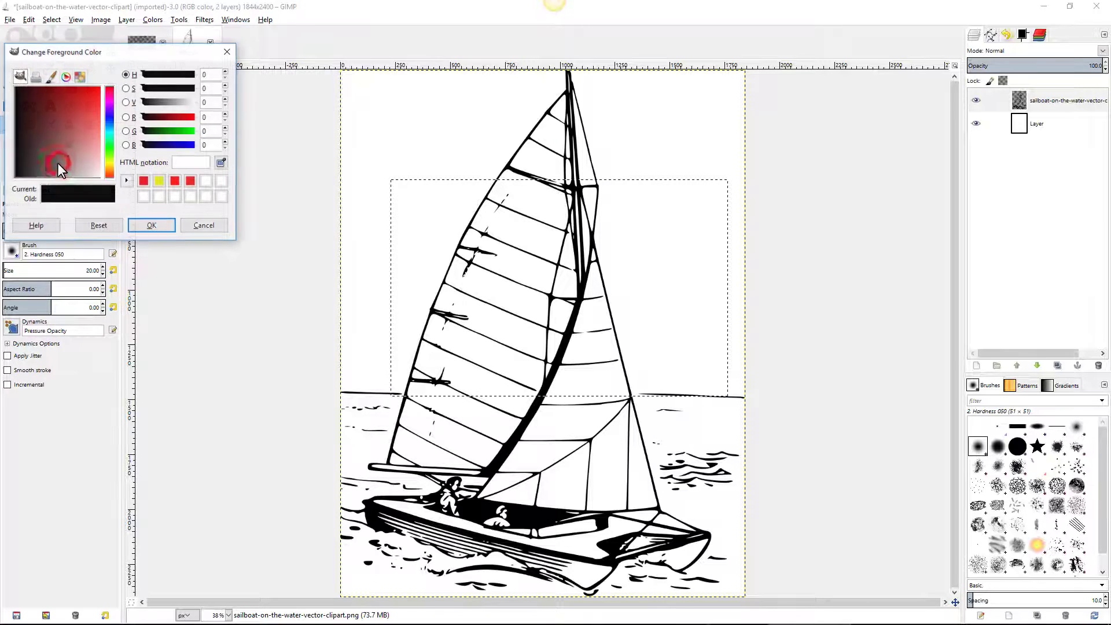
click(143, 180)
click(142, 225)
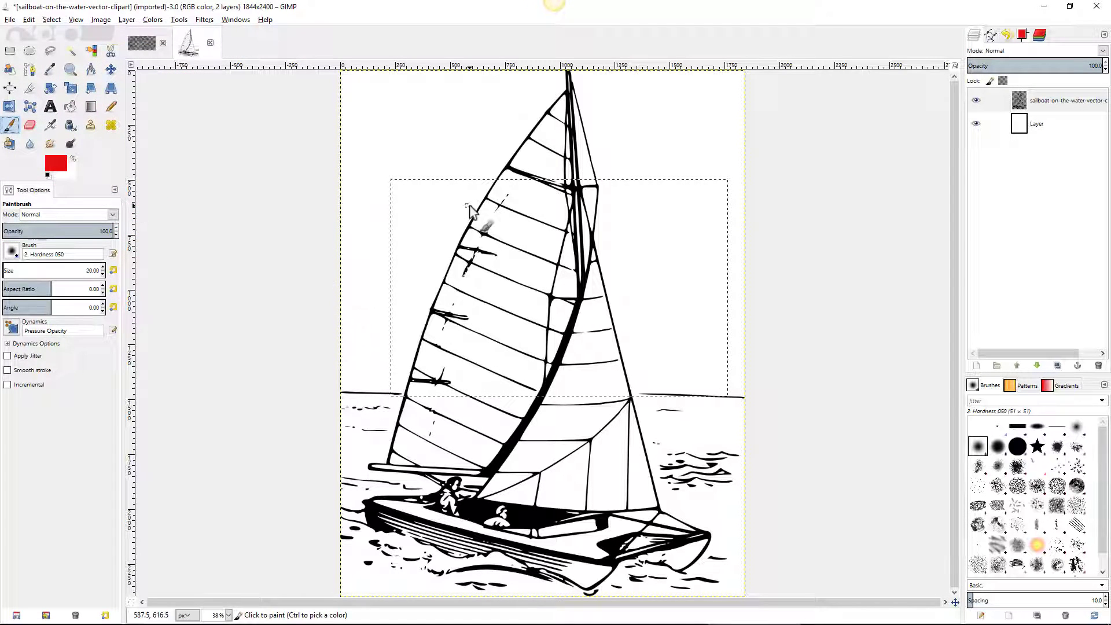
Paint a red test stroke in the selection, then undo it with Ctrl+Z.
mouse_move(469, 206)
mouse_down()
mouse_move(423, 256)
mouse_move(469, 214)
mouse_move(433, 250)
mouse_move(452, 204)
mouse_move(437, 227)
mouse_up()
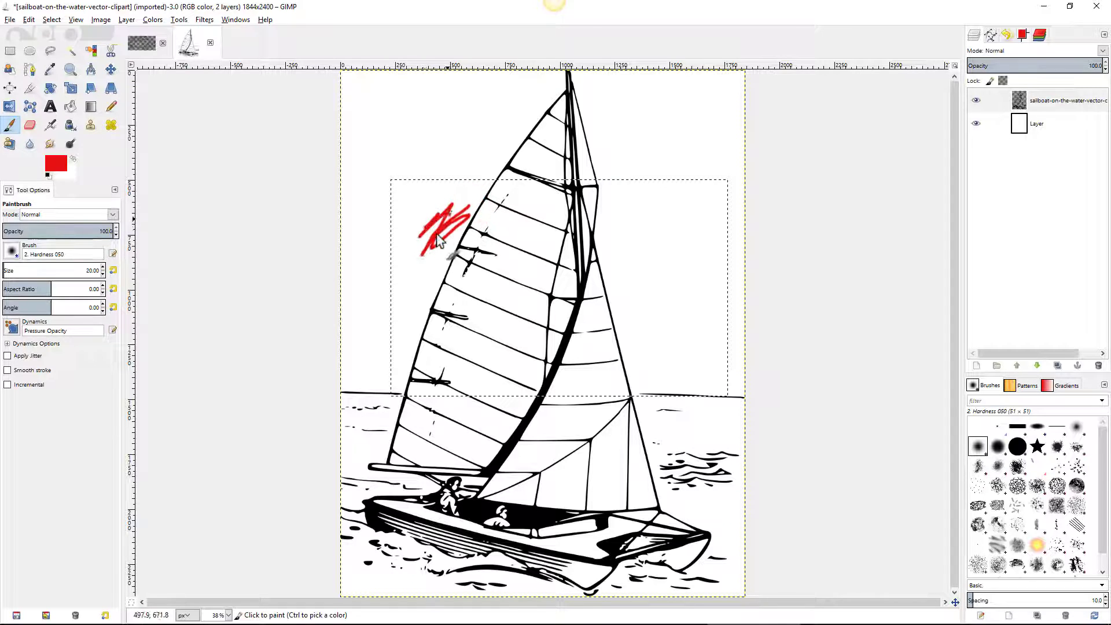
click(427, 136)
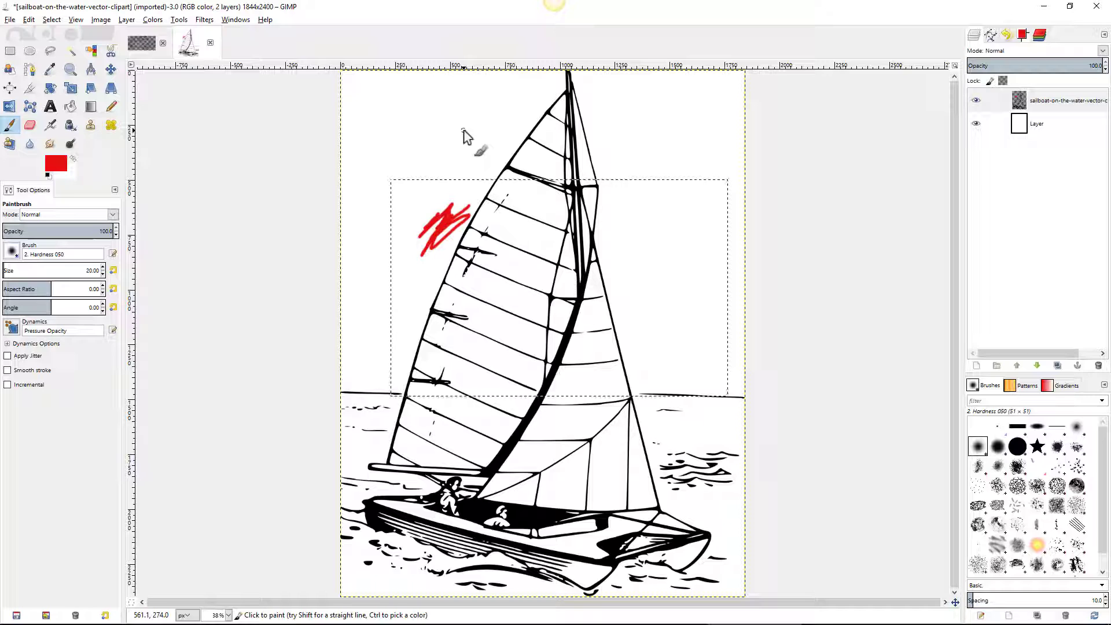
key(ctrl)
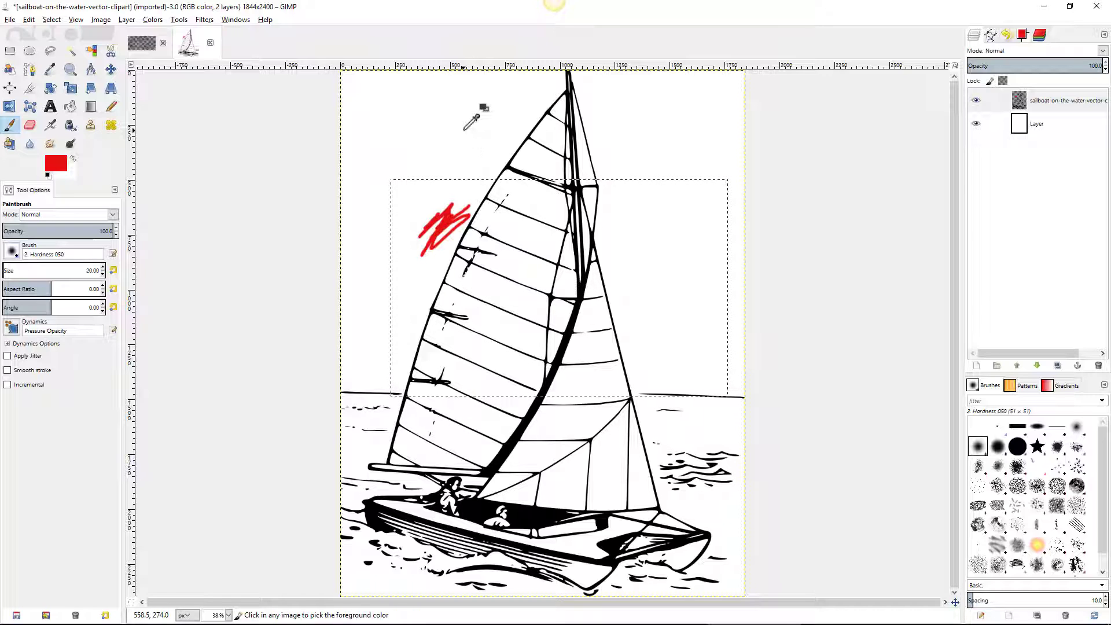
key(ctrl+z)
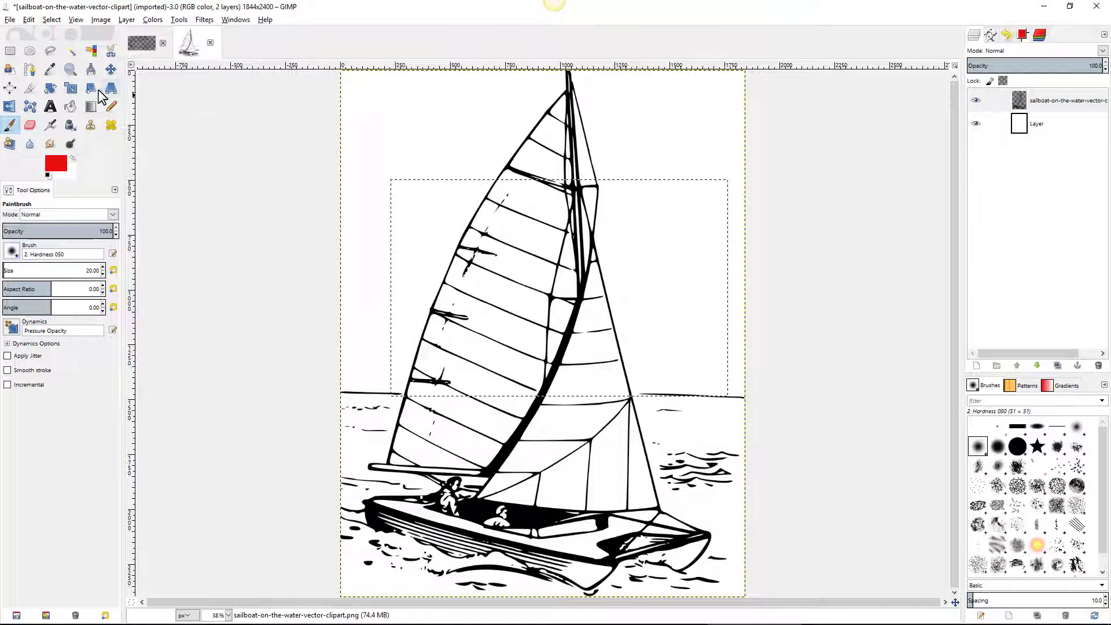
Draw an elliptical selection over the upper sail and add a second ellipse over the lower sail.
click(29, 52)
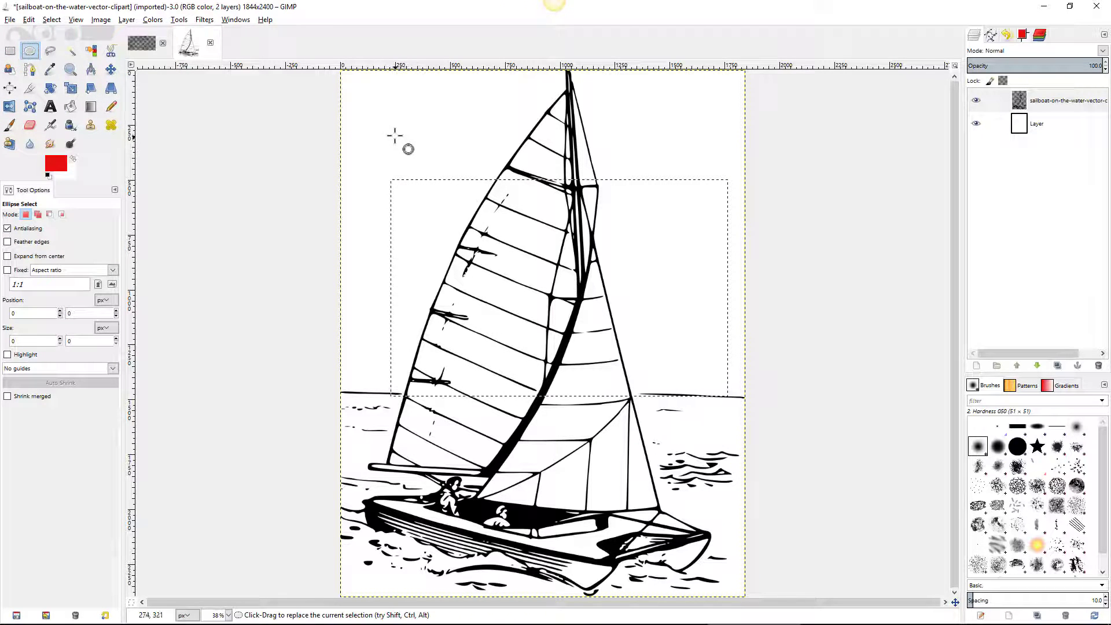
drag(388, 118, 394, 123)
drag(571, 283, 638, 333)
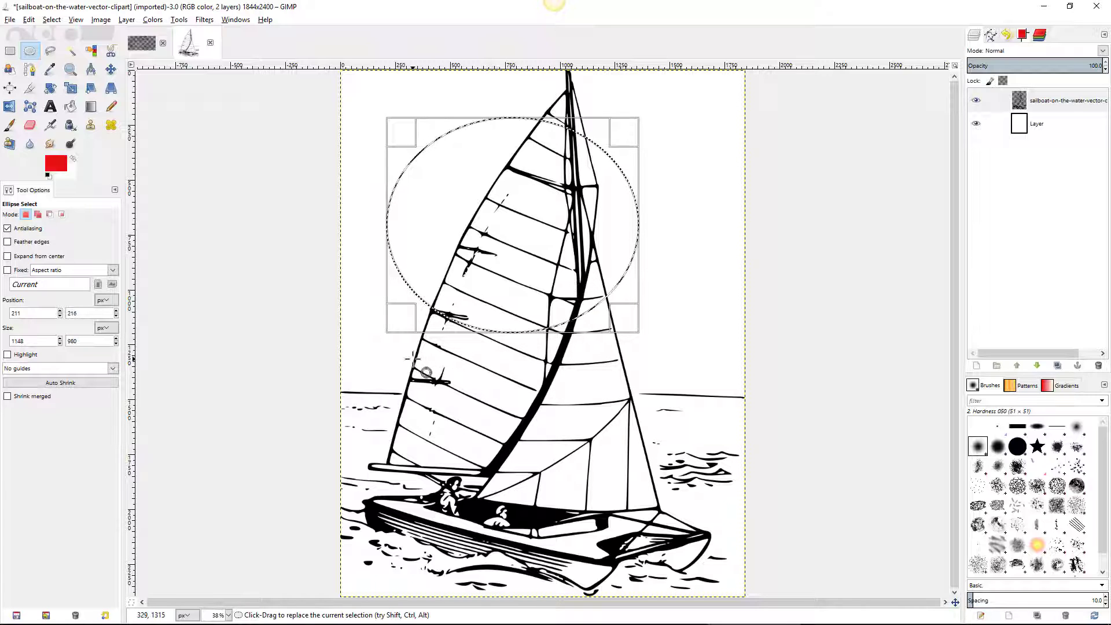
key(shift)
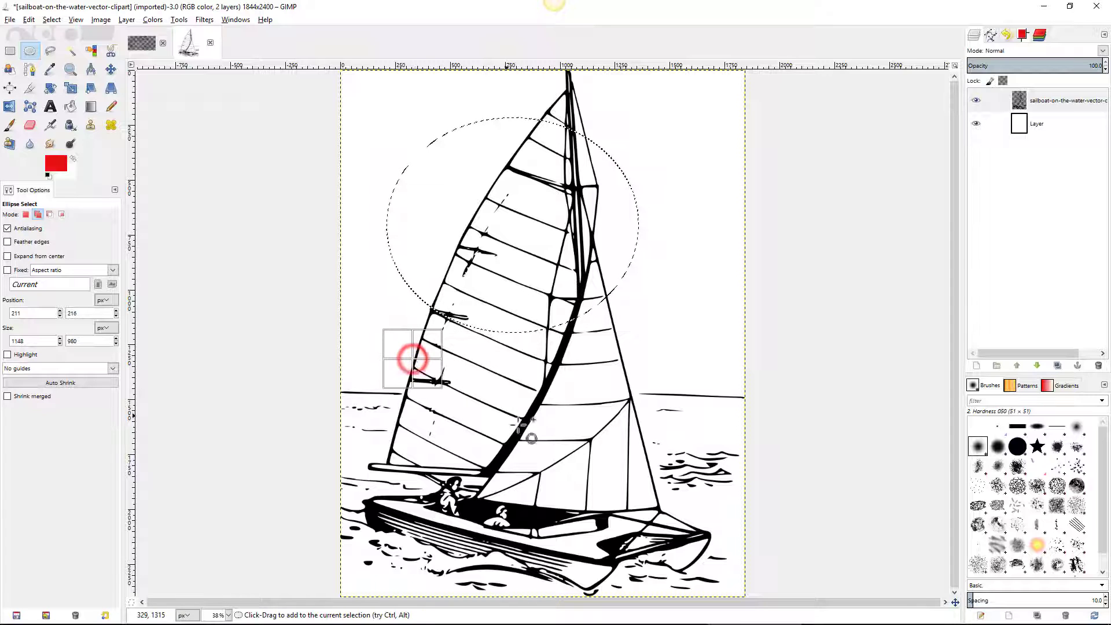
drag(414, 360, 566, 465)
drag(636, 496, 636, 496)
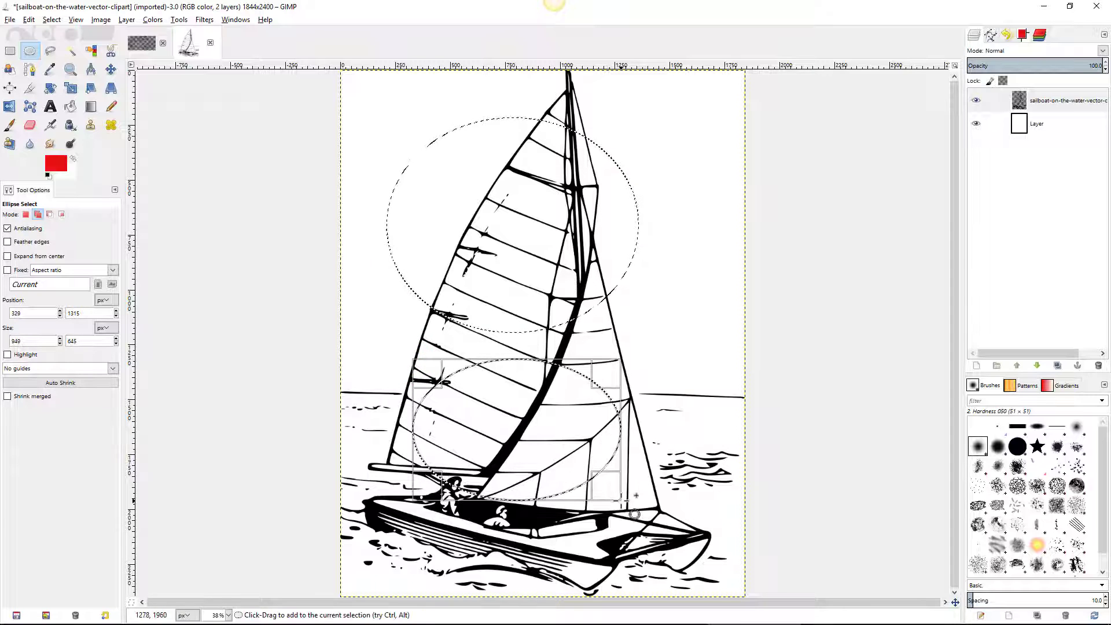
Enlarge the paintbrush to 556.66, test-paint red across both ellipses, then undo it.
click(10, 125)
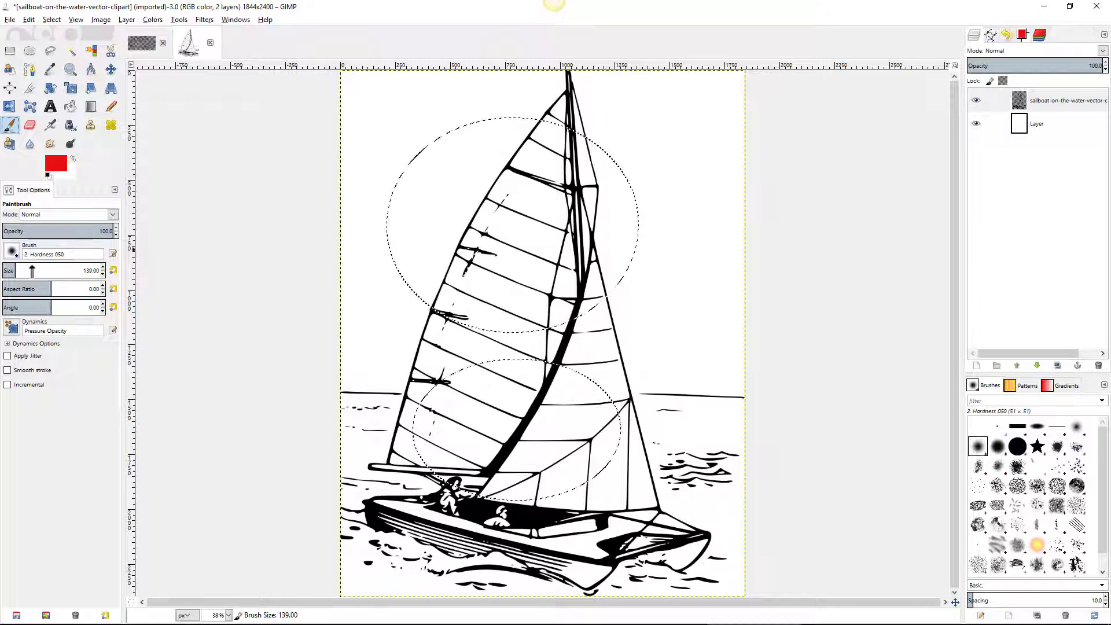
drag(25, 270, 57, 270)
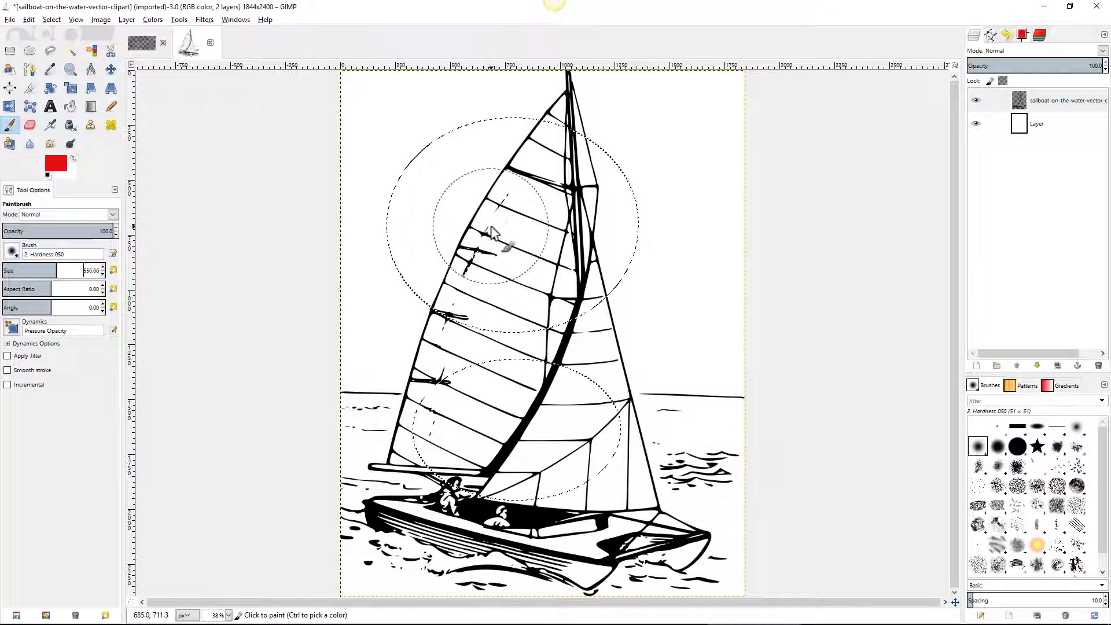
click(687, 136)
mouse_move(605, 185)
mouse_down()
mouse_move(528, 281)
mouse_move(507, 378)
mouse_up()
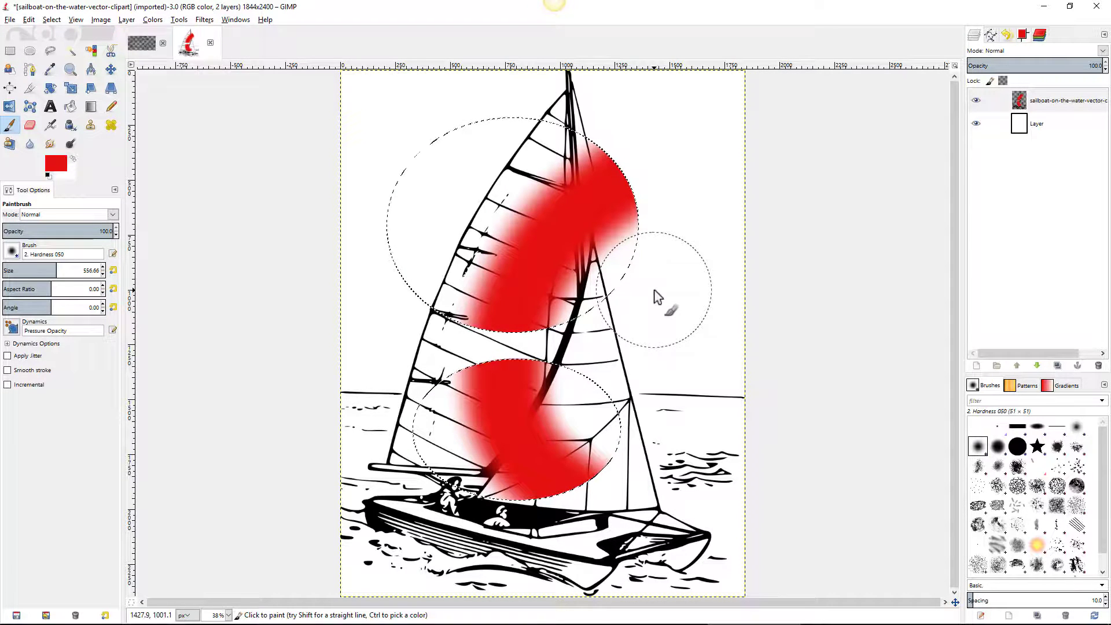
key(ctrl+z)
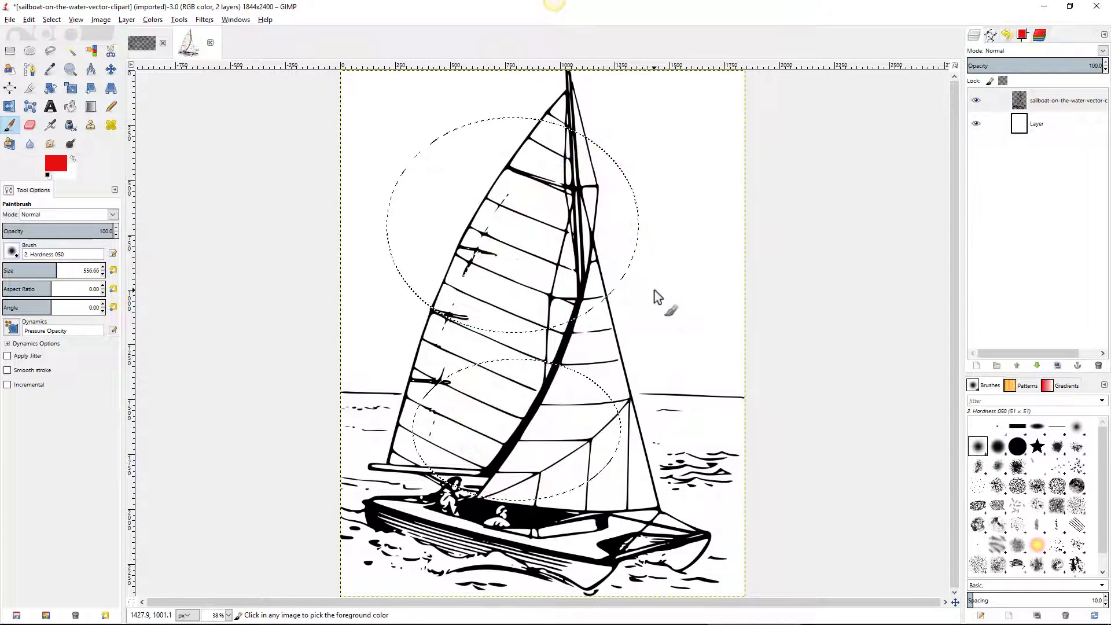
Clear the elliptical selections, then draw a freehand sky selection and discard it as well.
click(51, 20)
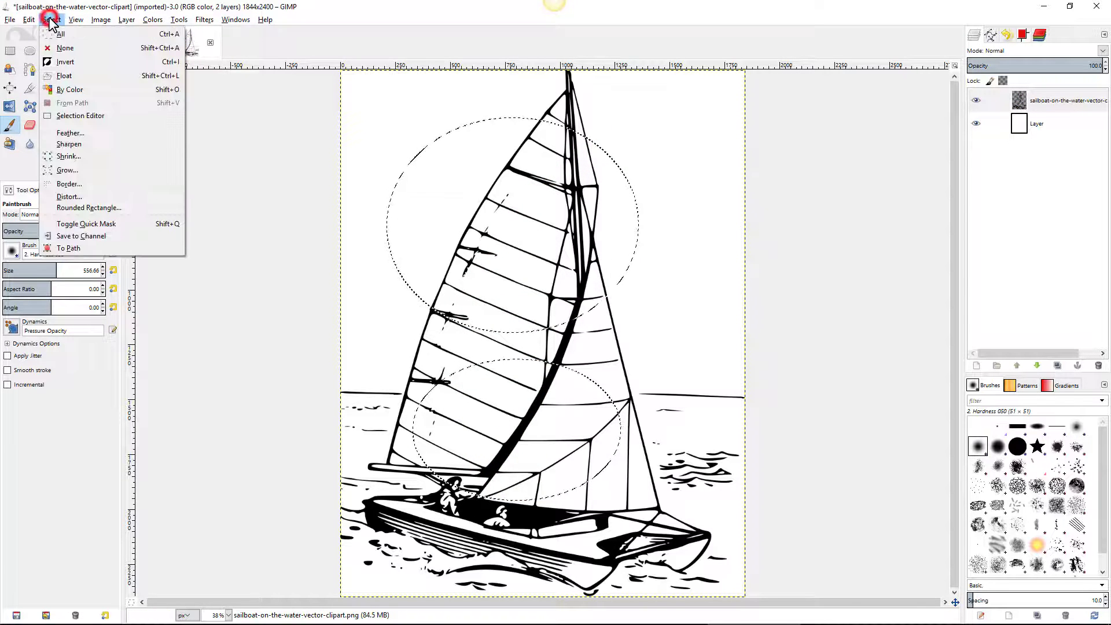
click(61, 48)
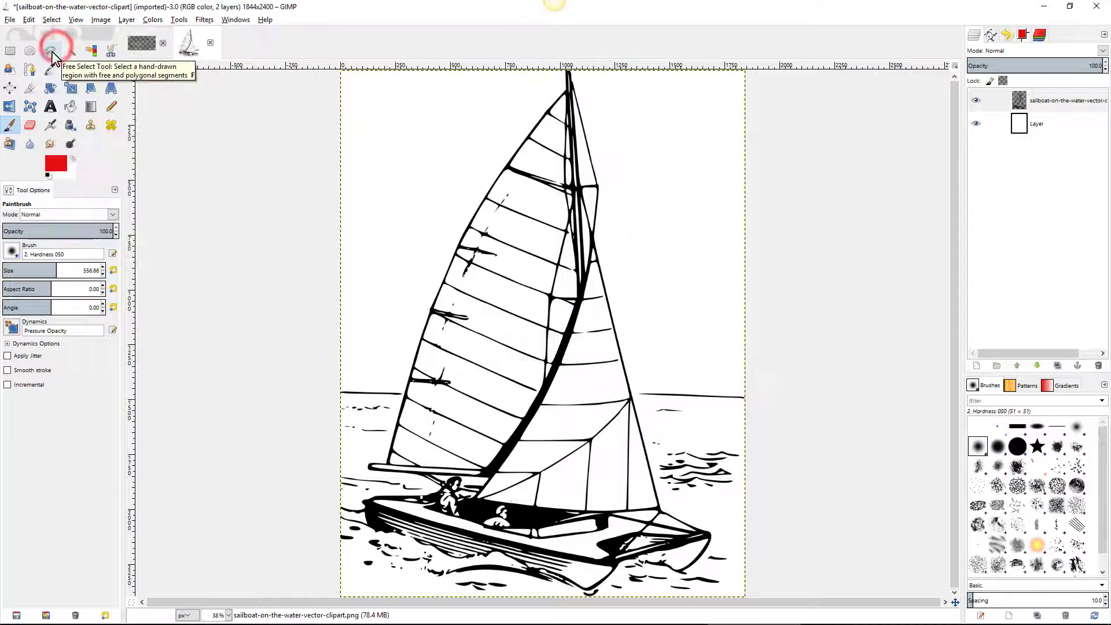
click(52, 52)
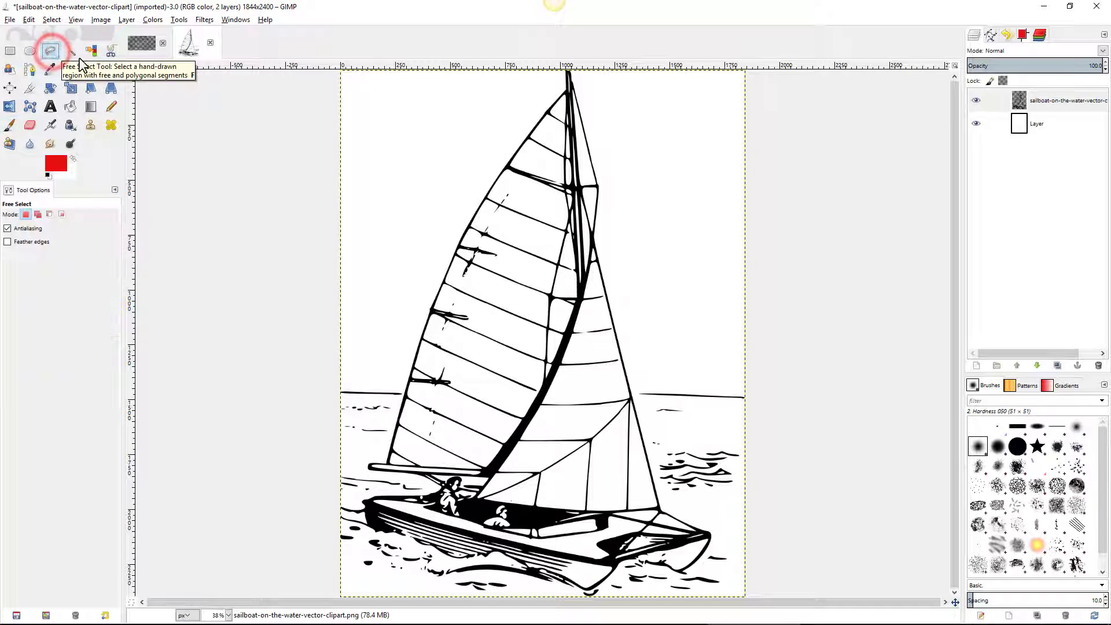
mouse_move(436, 129)
mouse_down()
mouse_move(410, 141)
mouse_move(398, 204)
mouse_move(446, 206)
mouse_move(462, 167)
mouse_up()
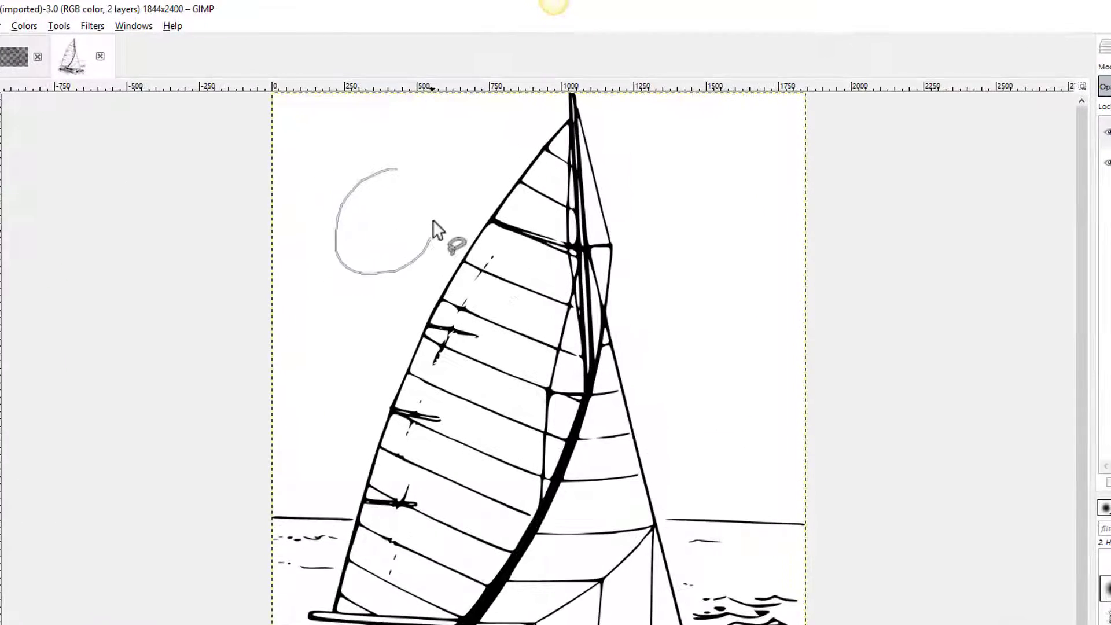
mouse_move(433, 221)
mouse_down()
mouse_move(423, 181)
mouse_move(375, 206)
mouse_move(381, 186)
mouse_up()
mouse_move(266, 308)
mouse_down()
mouse_move(315, 278)
mouse_move(295, 280)
mouse_up()
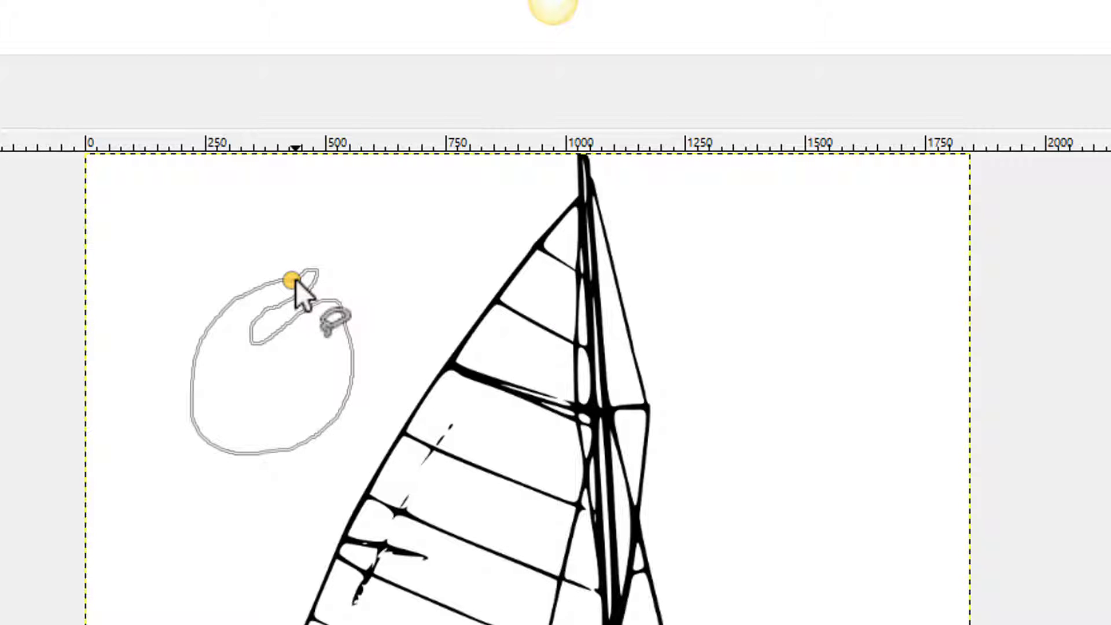
key(Return)
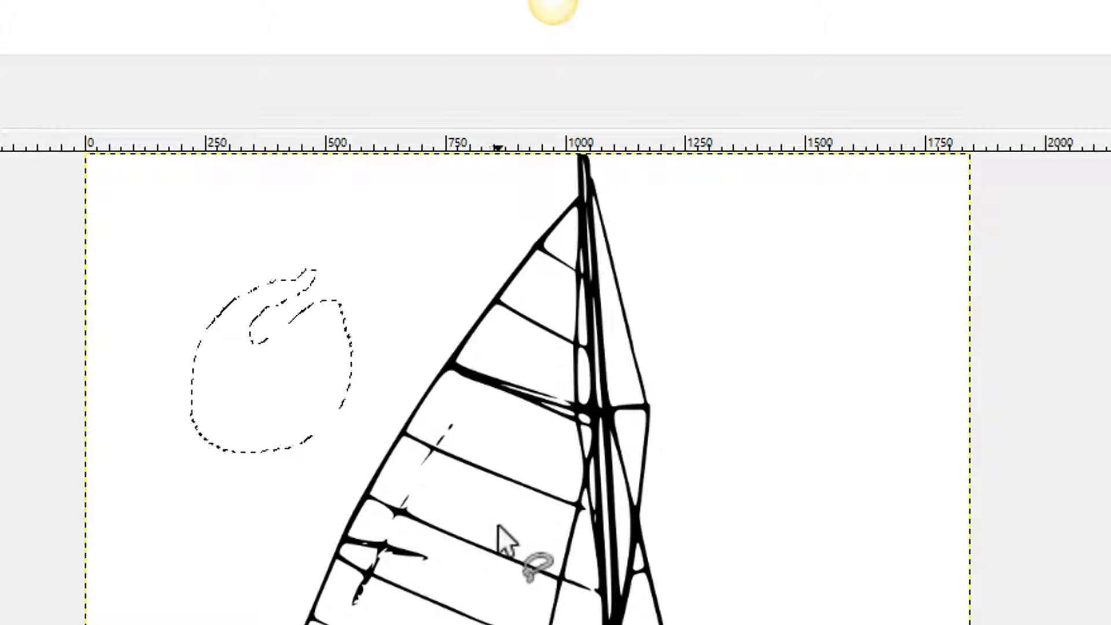
key(ctrl+shift+a)
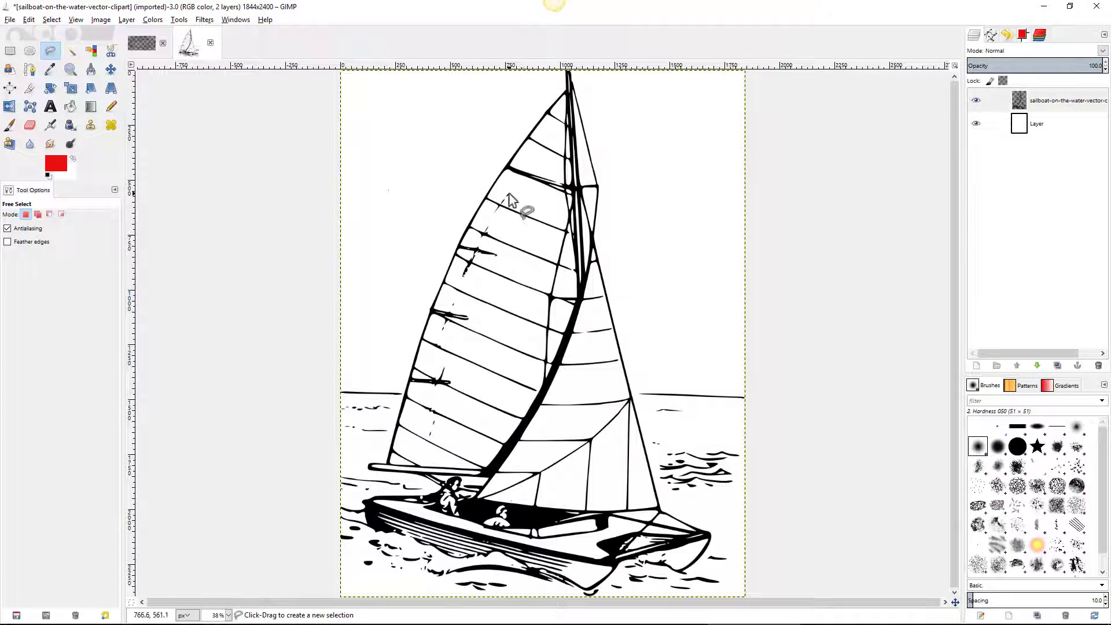
Zoom in and outline the narrow white sliver beside the mast with Free Select.
ctrl+scroll(533, 186, up, 5)
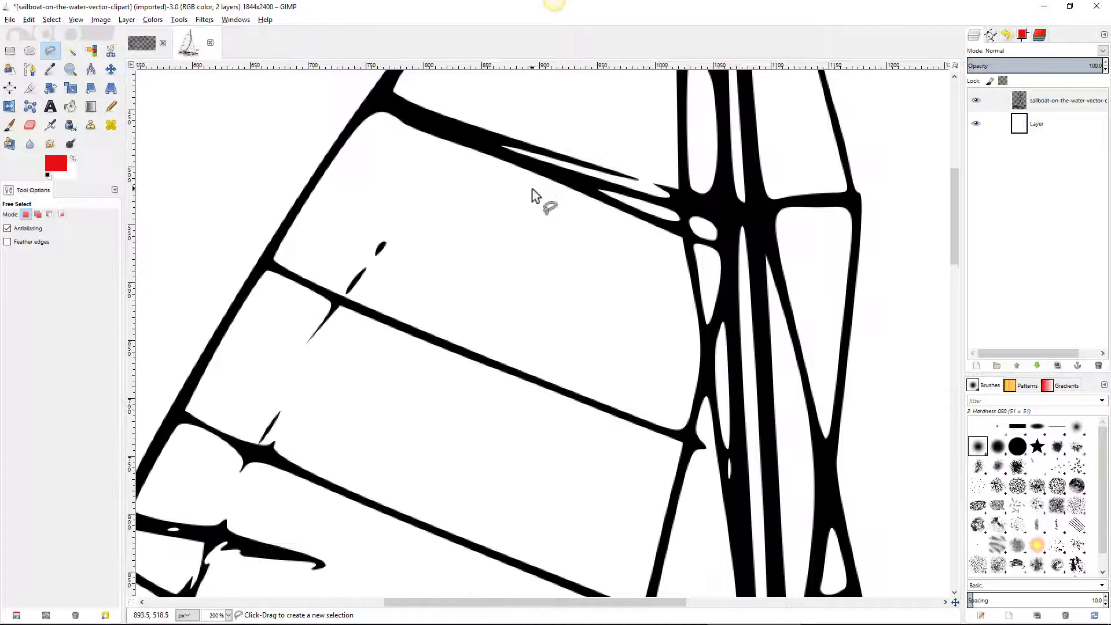
click(712, 310)
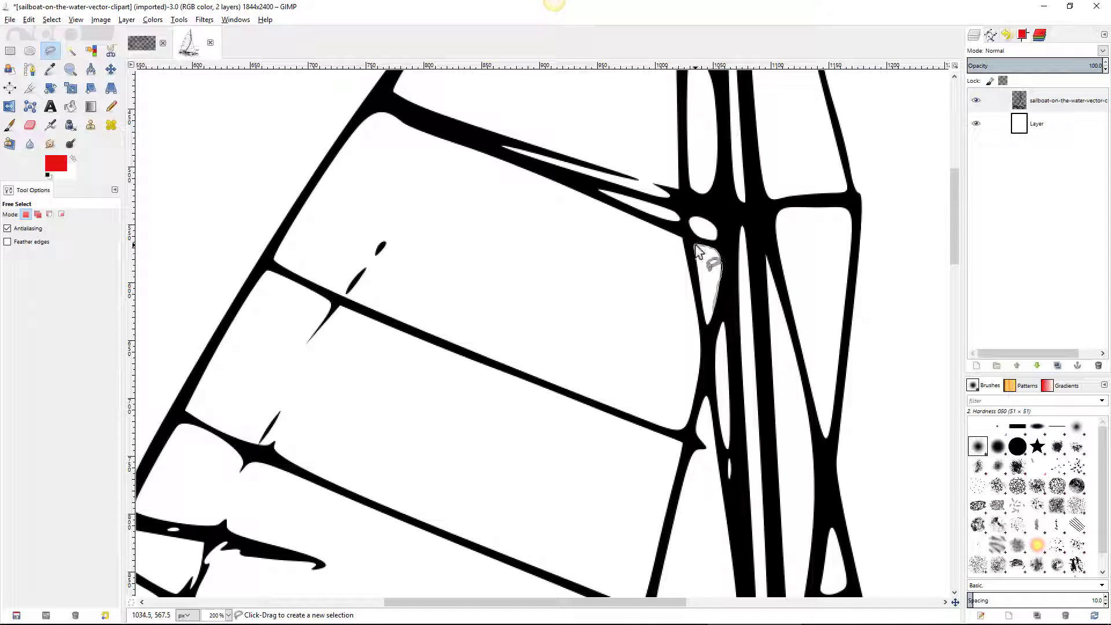
click(714, 311)
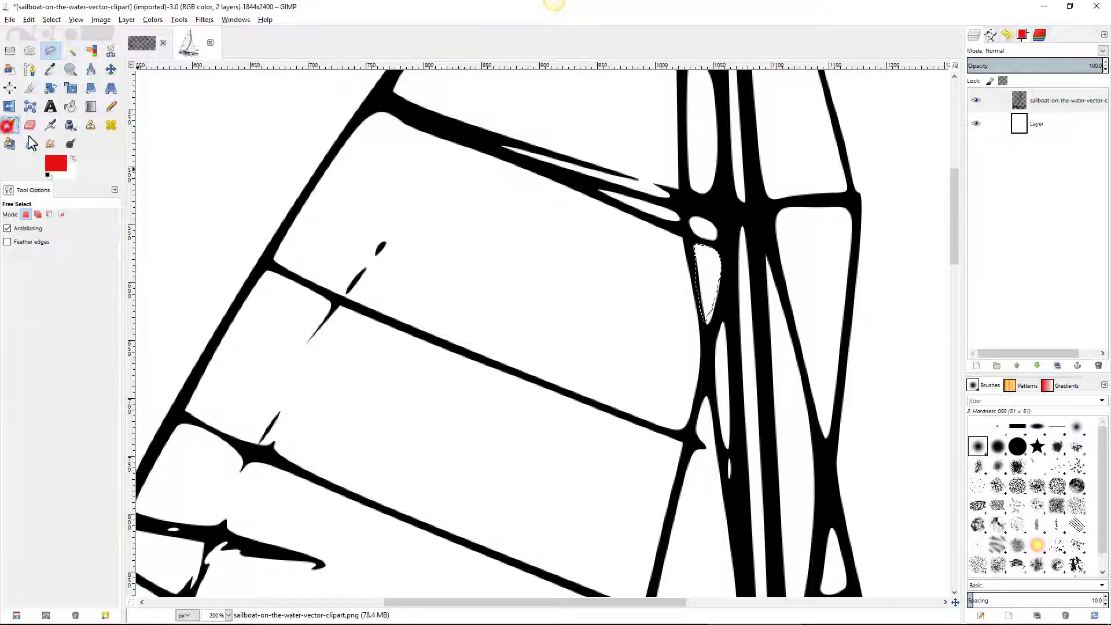
Test-paint the selected sliver red with the Paintbrush, then undo the paint.
click(10, 125)
click(703, 280)
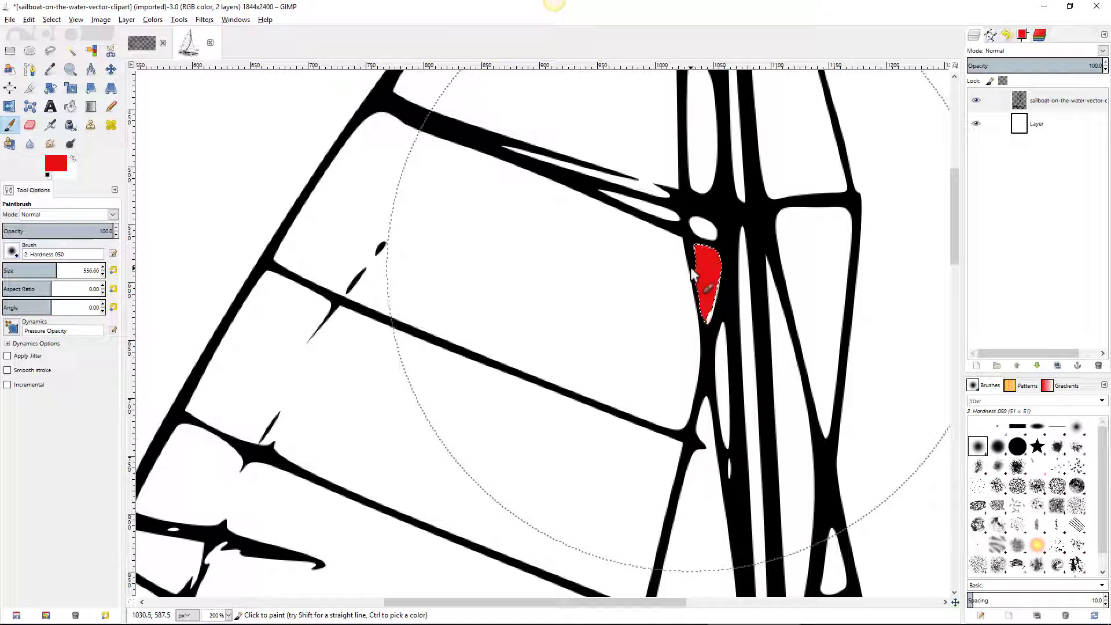
key(ctrl)
key(ctrl+z)
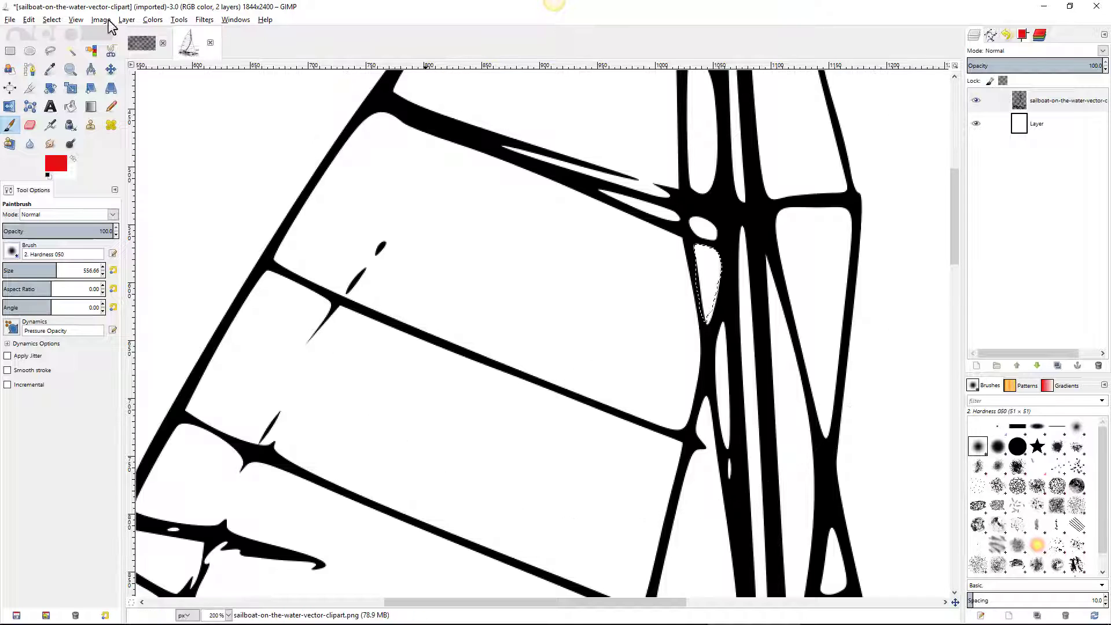
click(51, 19)
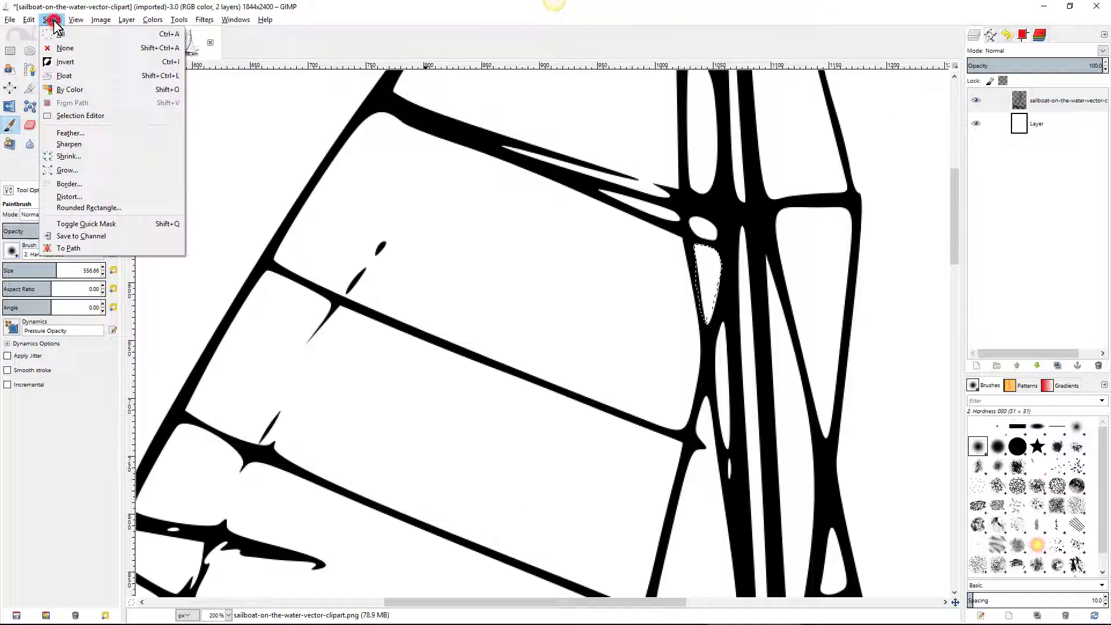
click(65, 48)
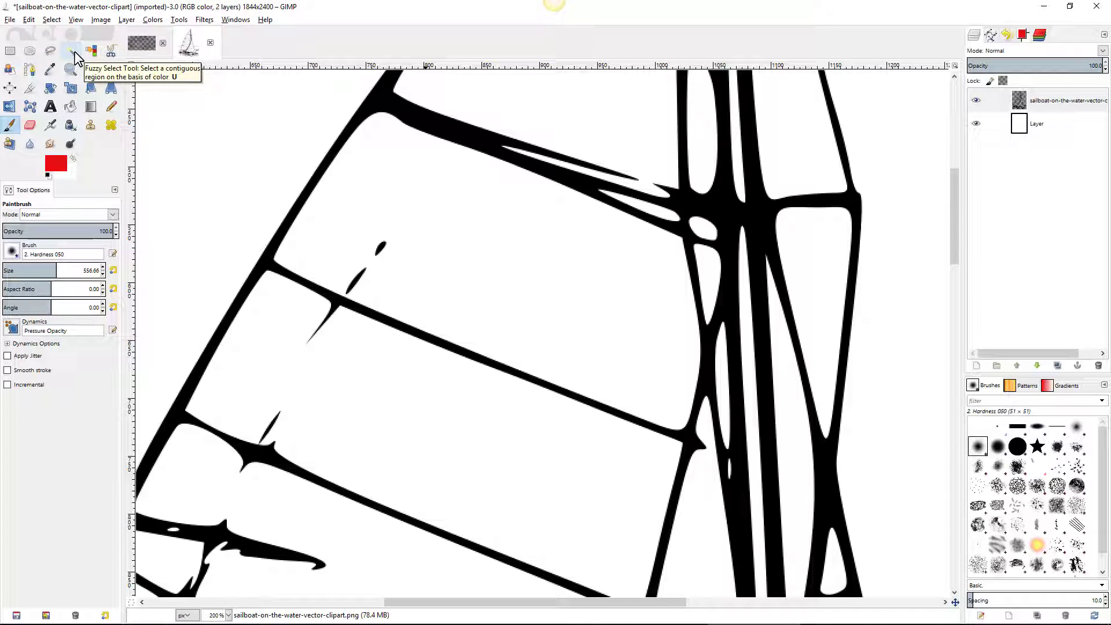
click(74, 52)
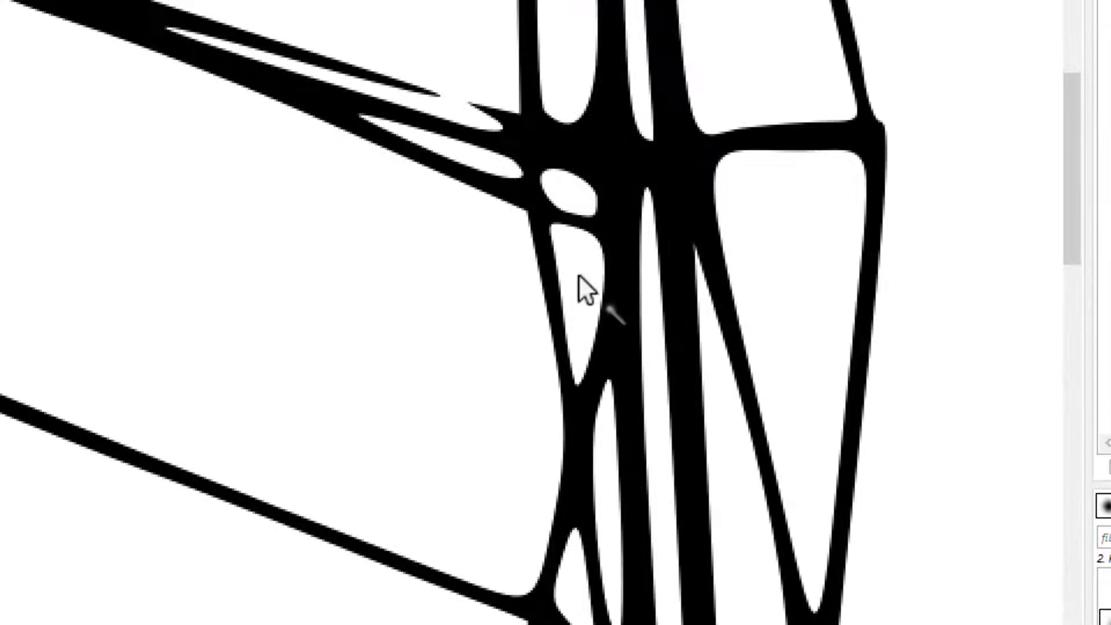
click(707, 272)
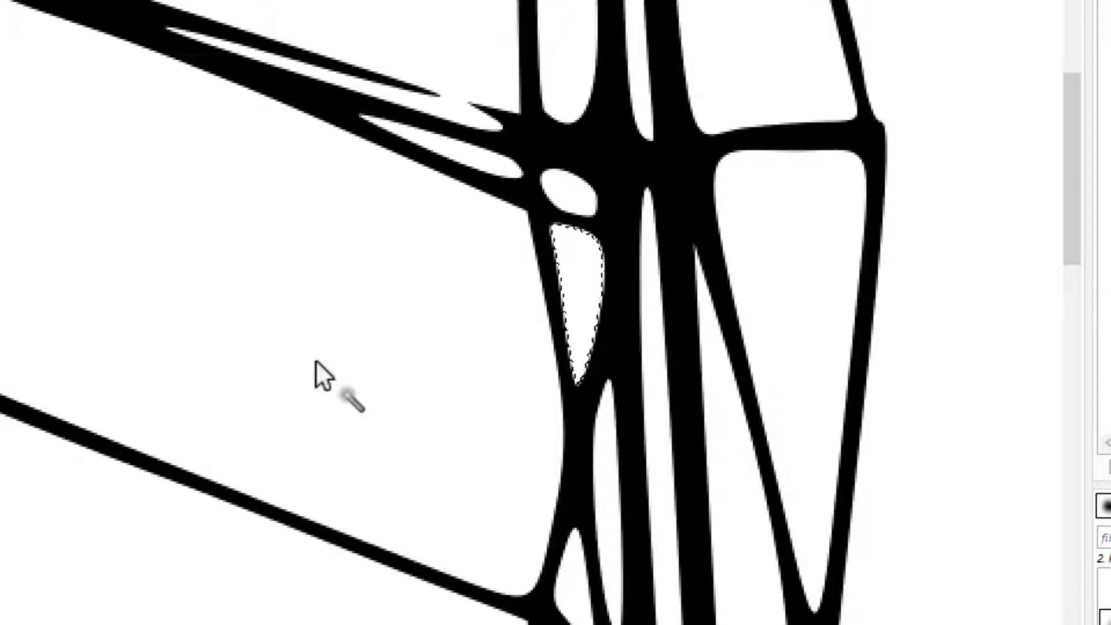
click(566, 192)
click(444, 143)
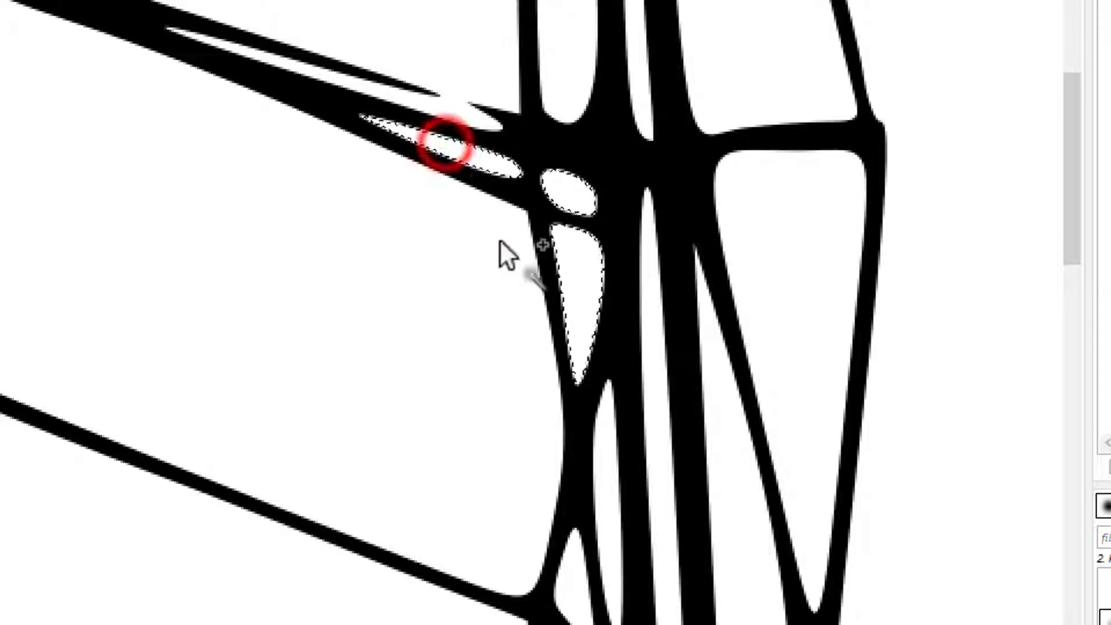
click(758, 212)
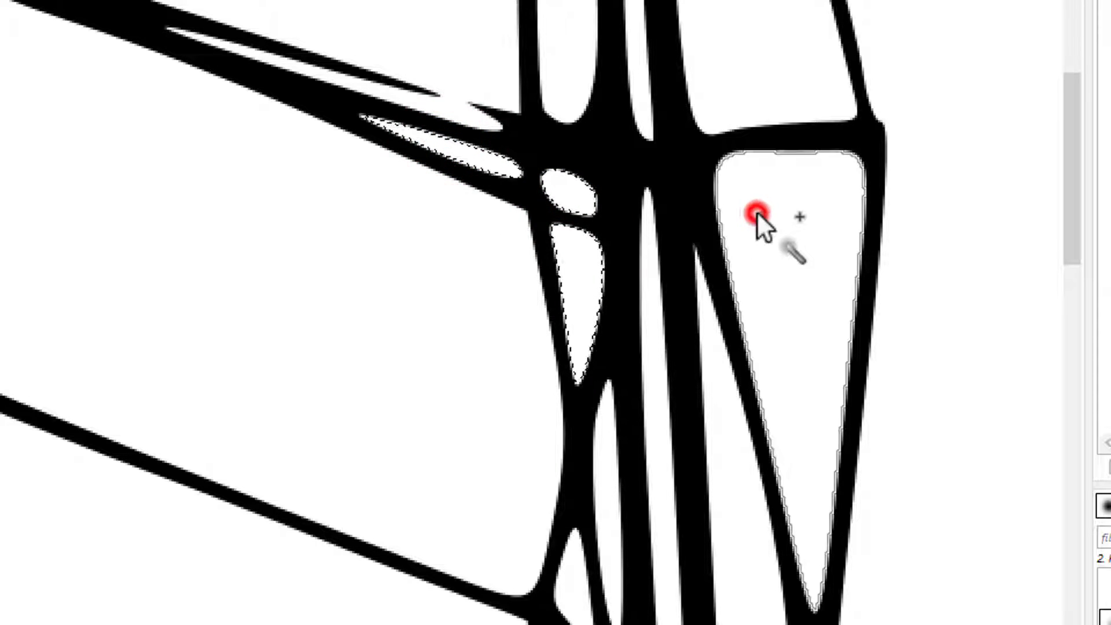
click(727, 466)
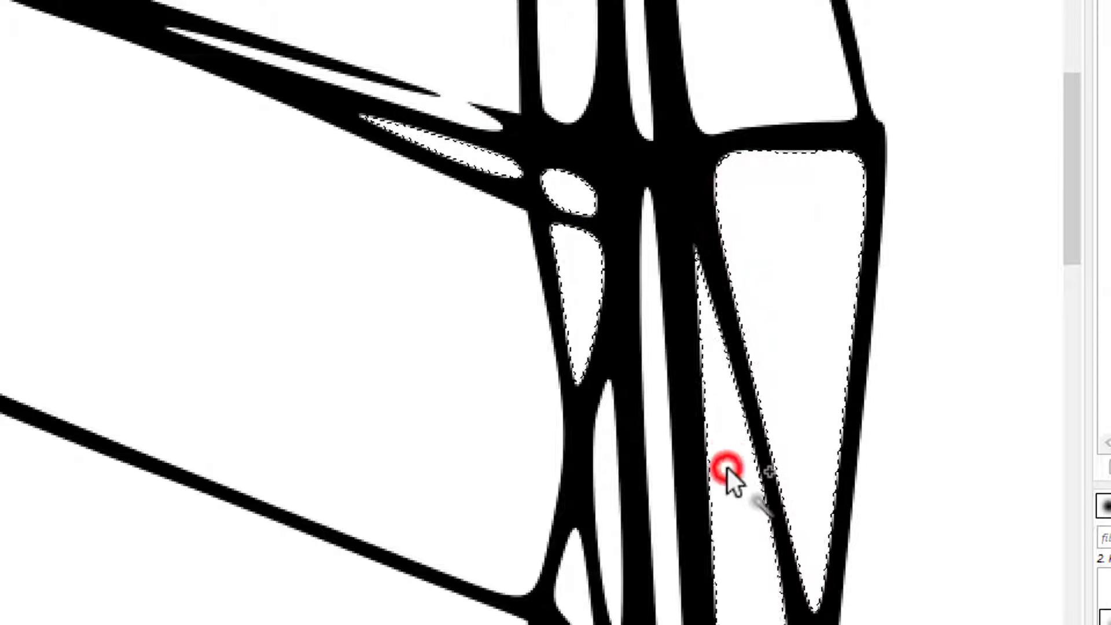
click(662, 499)
click(280, 330)
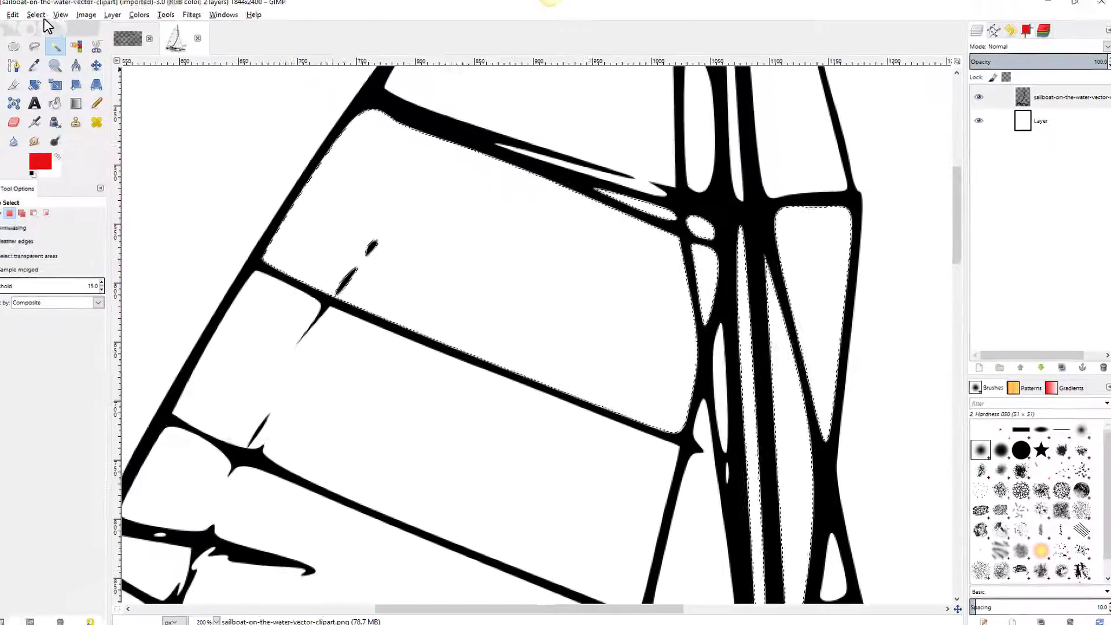
click(0, 122)
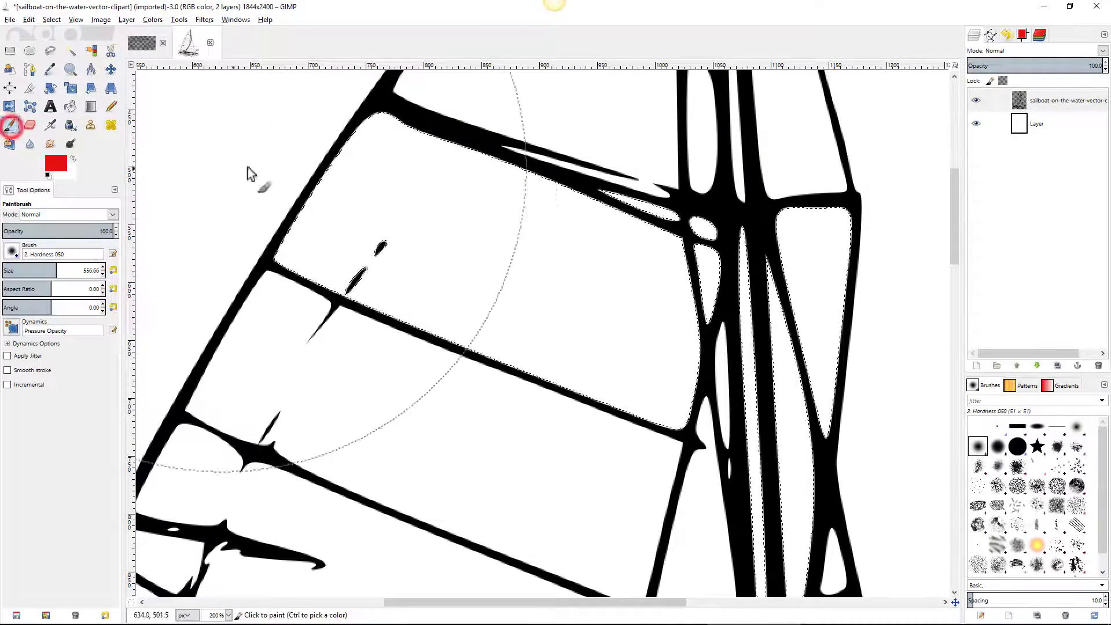
mouse_move(350, 207)
mouse_down()
mouse_move(648, 319)
mouse_move(763, 379)
mouse_move(777, 438)
mouse_move(764, 461)
mouse_move(726, 370)
mouse_move(614, 288)
mouse_move(431, 223)
mouse_move(619, 330)
mouse_move(669, 426)
mouse_move(596, 349)
mouse_up()
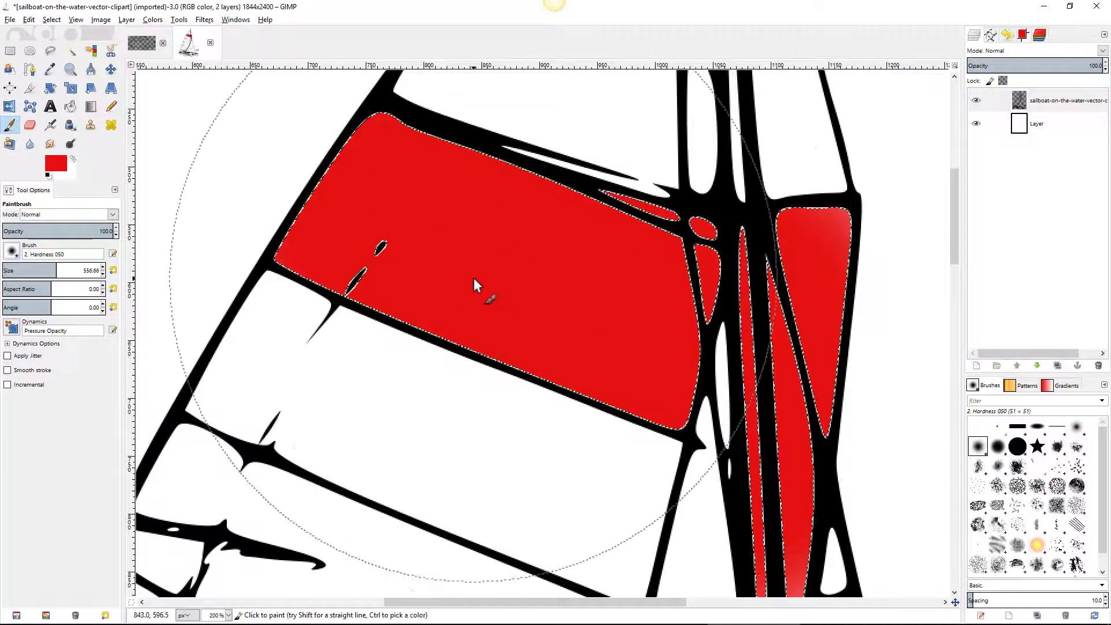
key(ctrl)
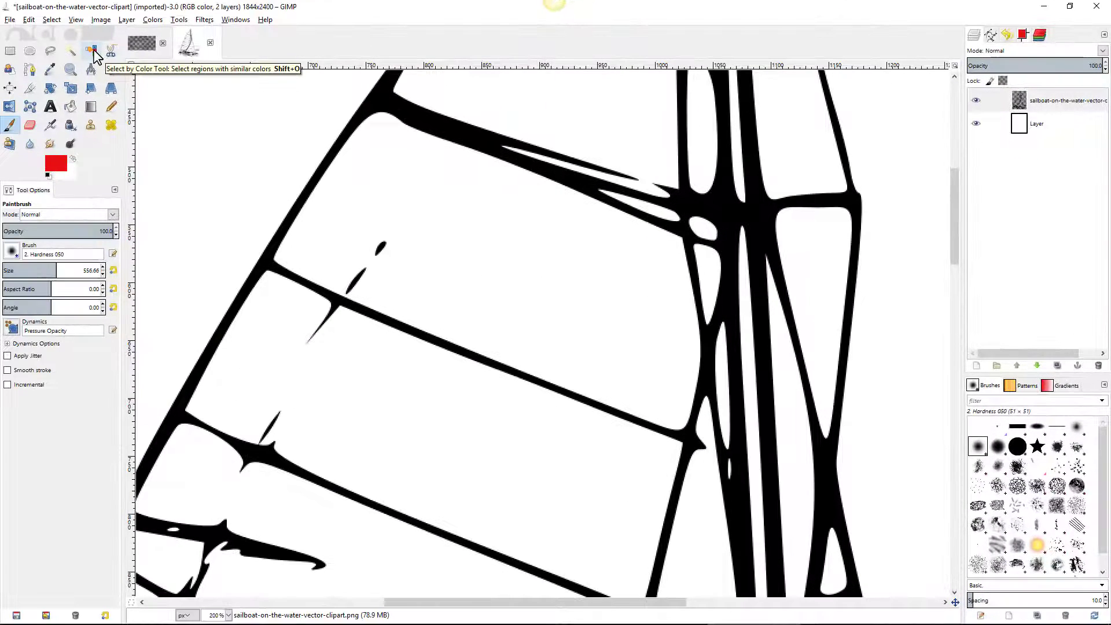
key(grave)
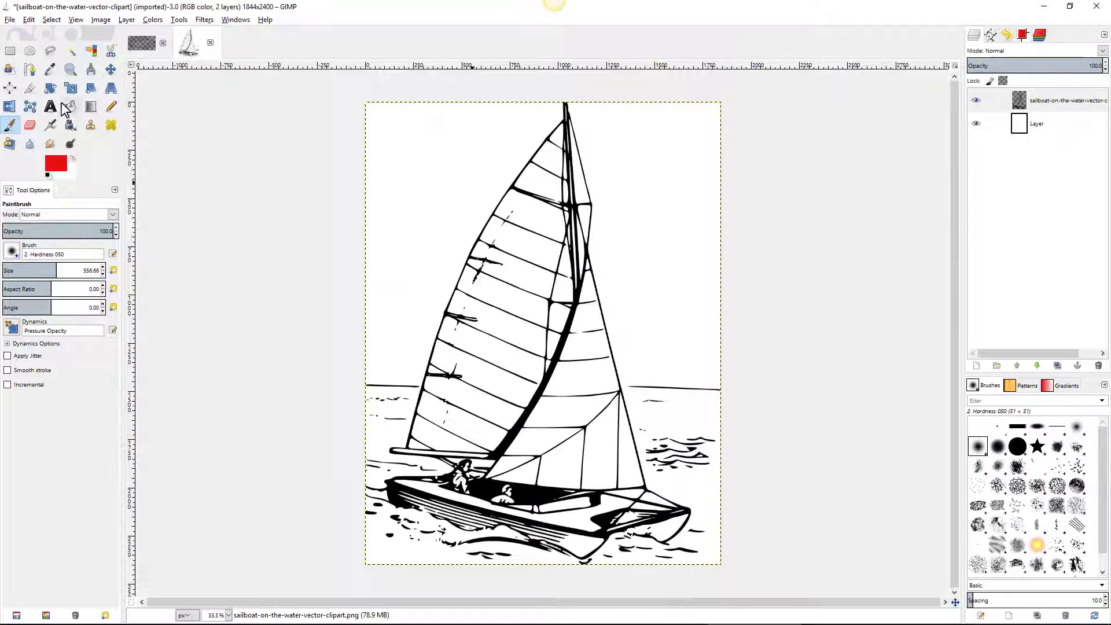
click(91, 51)
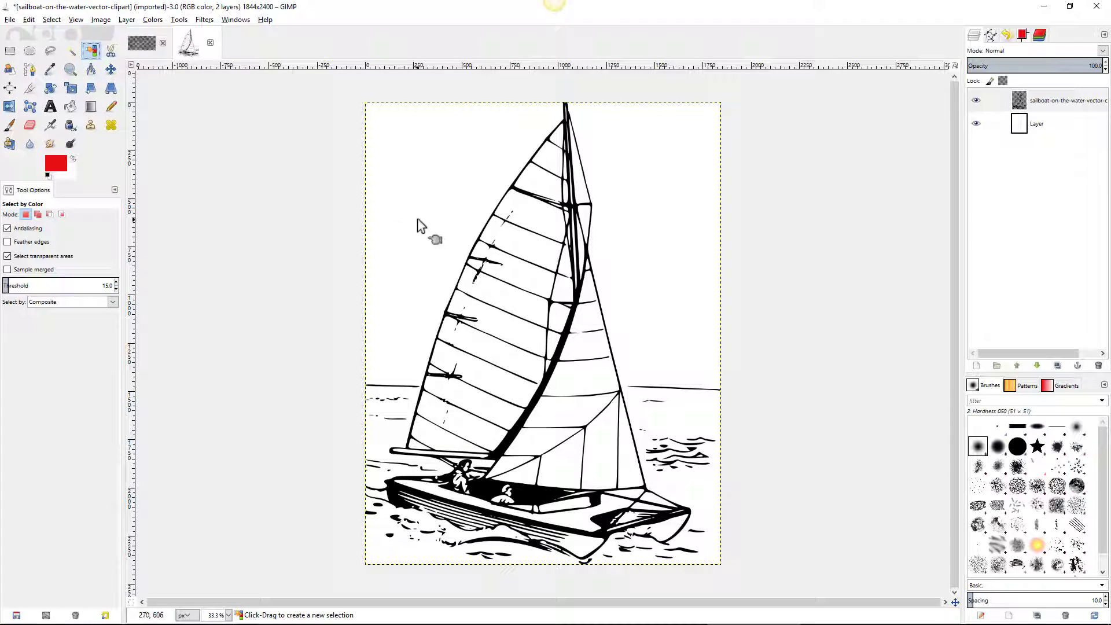
click(445, 175)
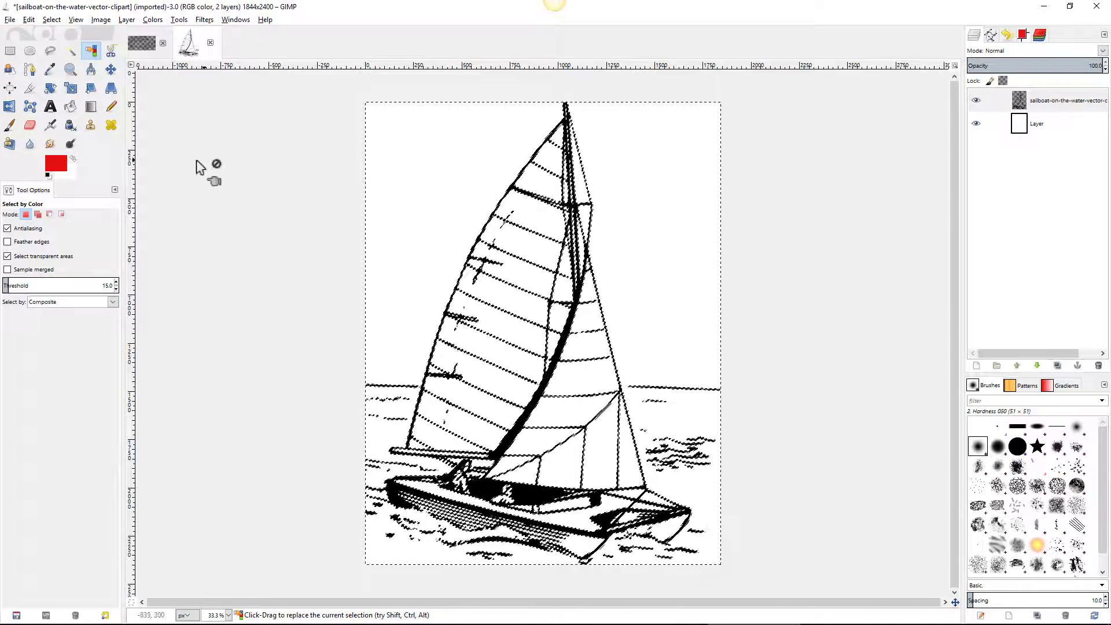
click(10, 124)
mouse_move(633, 208)
mouse_down()
mouse_move(494, 265)
mouse_move(473, 312)
mouse_move(520, 207)
mouse_move(572, 171)
mouse_move(631, 172)
mouse_move(555, 177)
mouse_move(453, 218)
mouse_move(530, 138)
mouse_move(615, 144)
mouse_move(415, 129)
mouse_move(387, 139)
mouse_move(407, 291)
mouse_move(434, 212)
mouse_move(599, 136)
mouse_move(644, 133)
mouse_move(550, 138)
mouse_move(524, 151)
mouse_up()
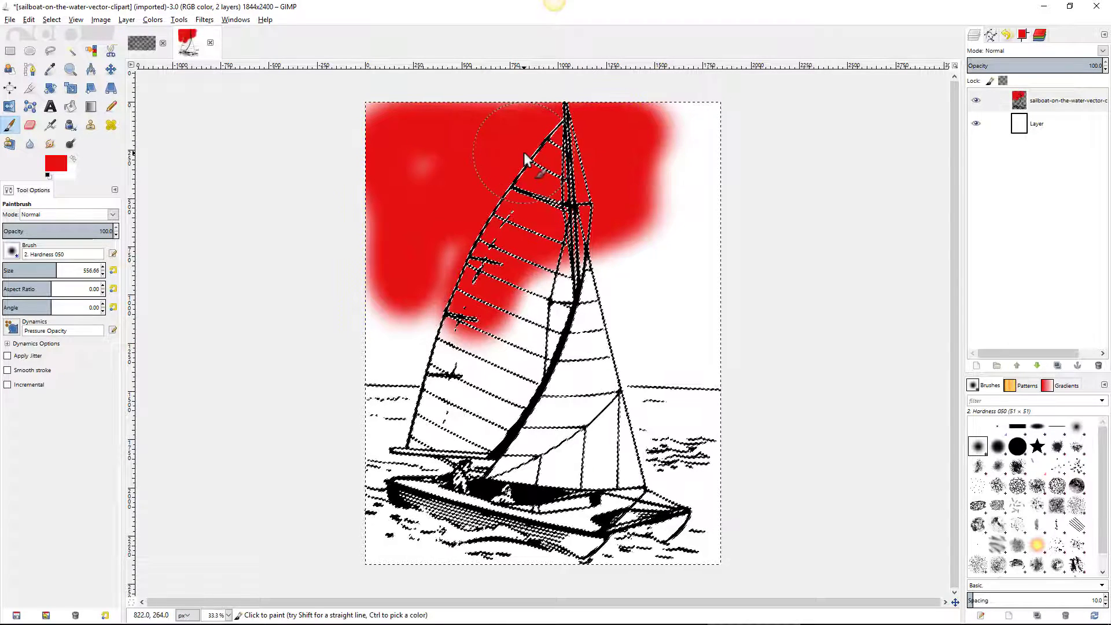
key(ctrl+z)
key(ctrl+z)
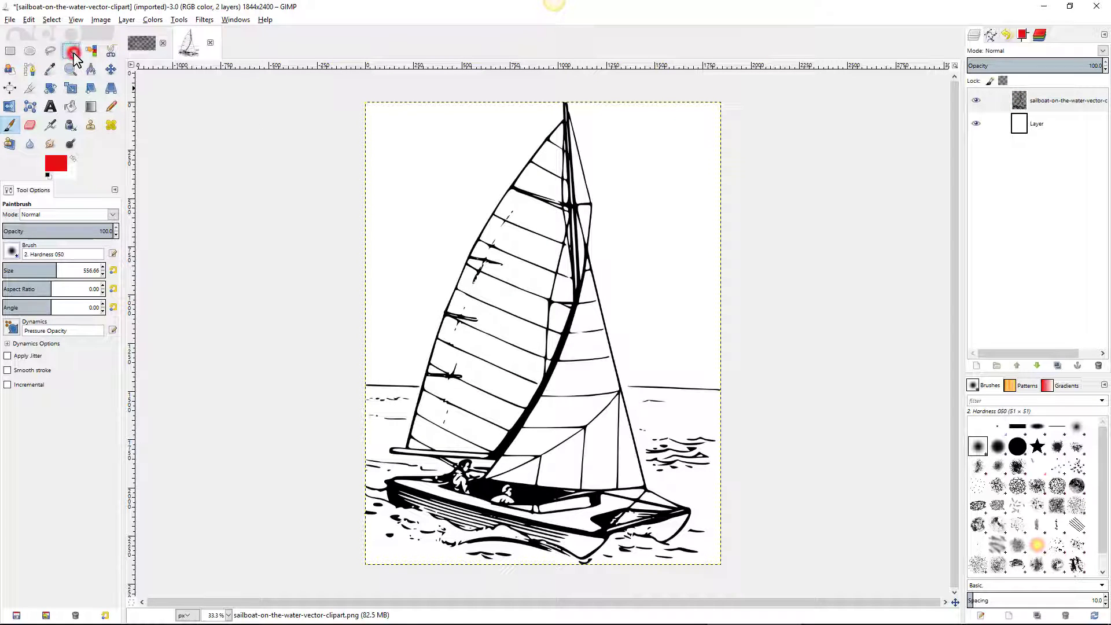
Fuzzy-select a mainsail panel and Shift-add the upper and lower sail panels to it.
click(528, 223)
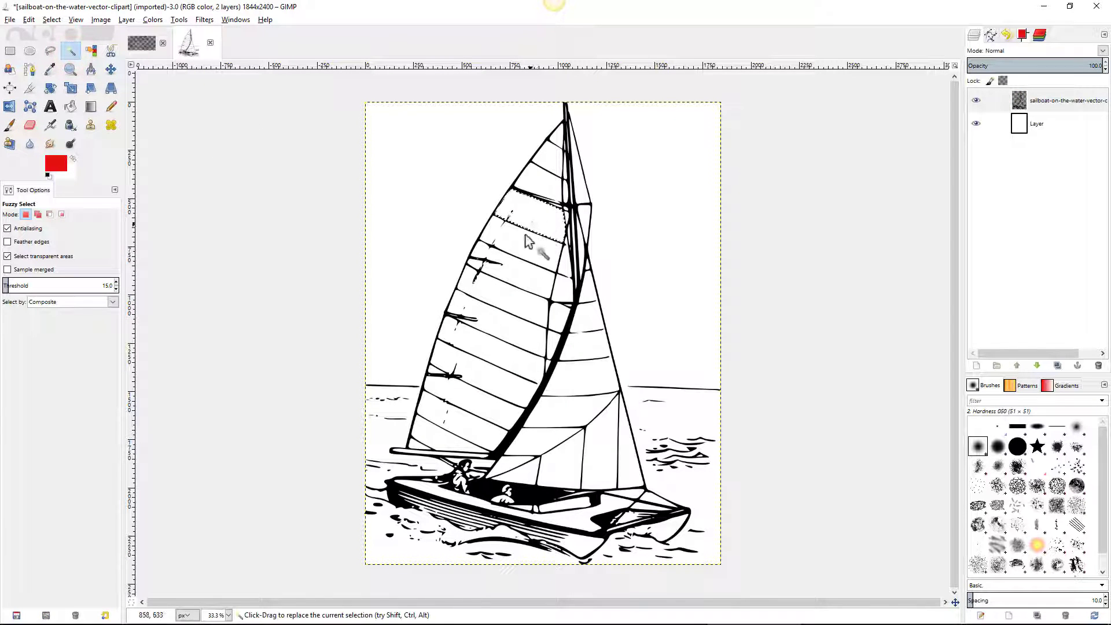
click(516, 277)
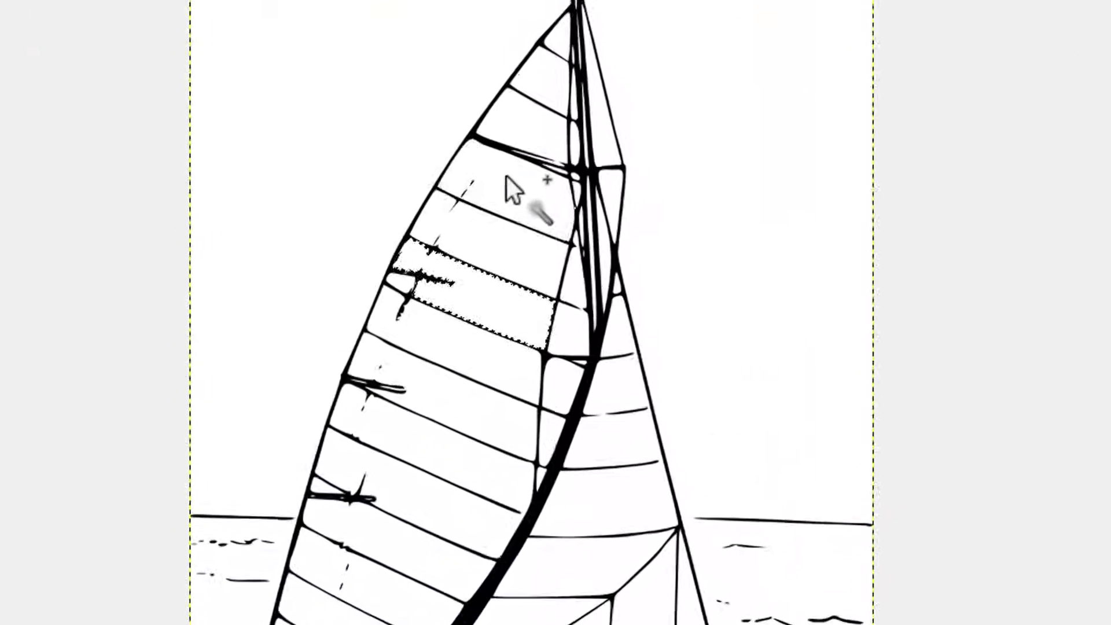
shift+click(528, 205)
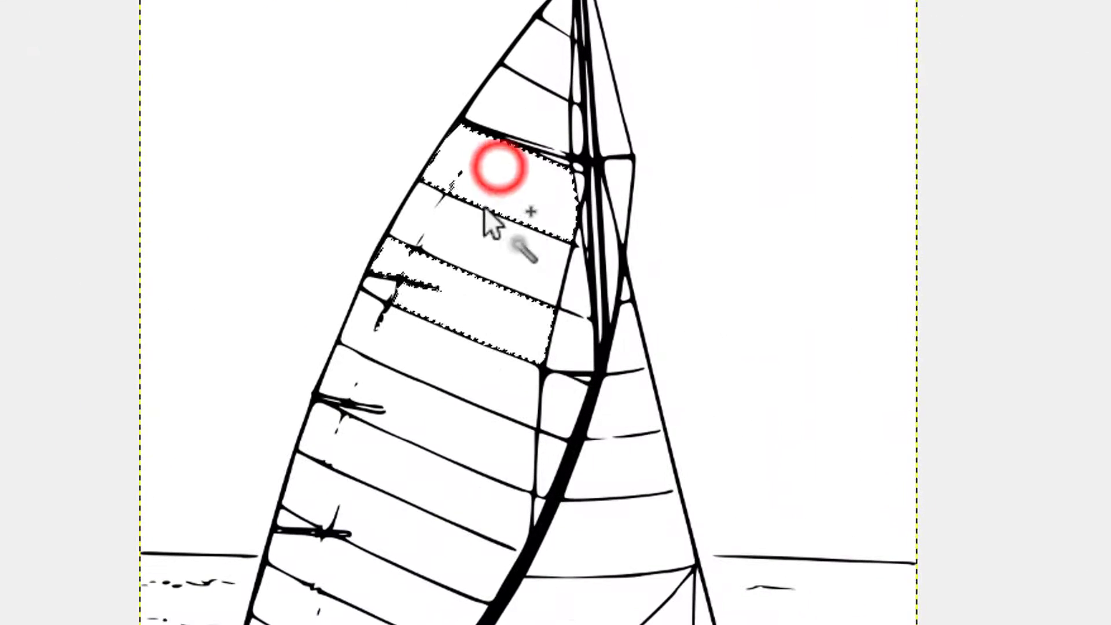
shift+click(423, 399)
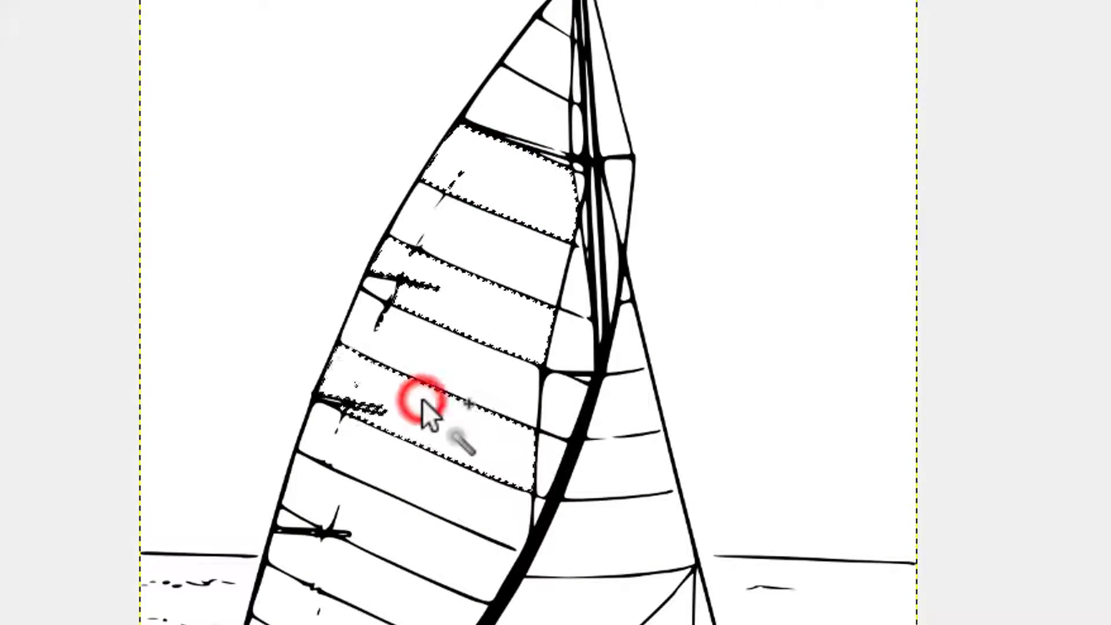
shift+click(384, 527)
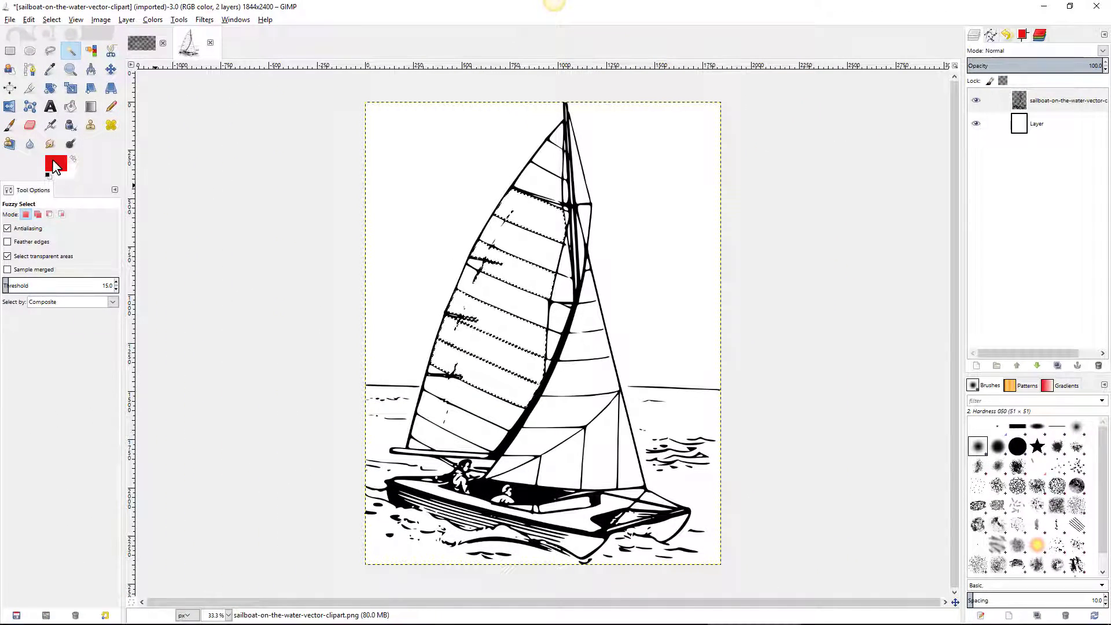
Paint the selected mainsail stripes solid red with the Paintbrush.
click(9, 126)
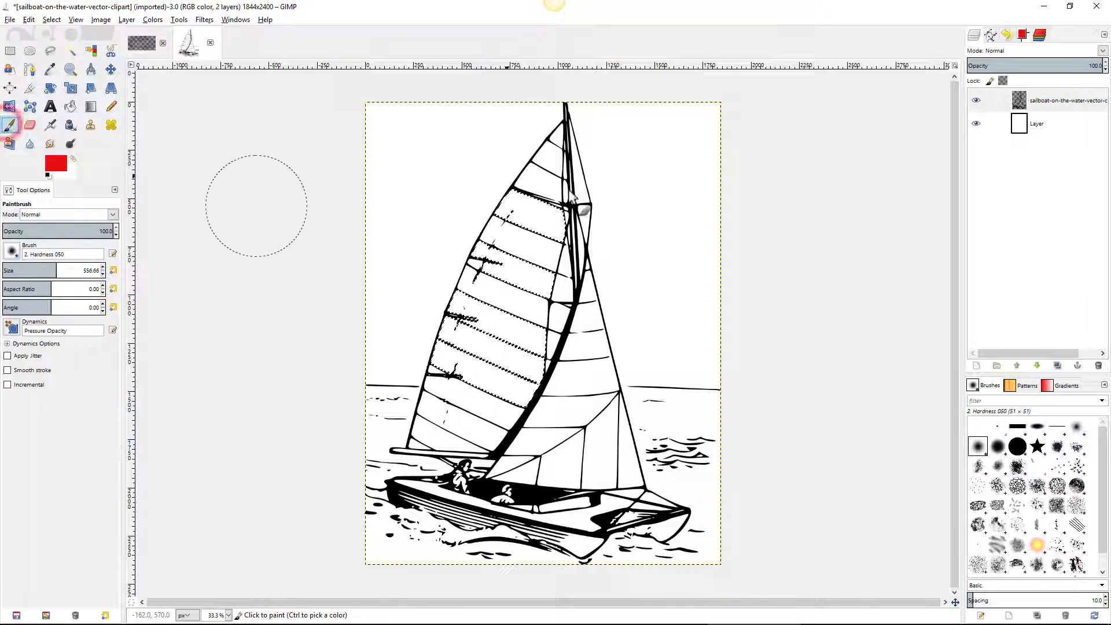
mouse_move(530, 212)
mouse_down()
mouse_move(463, 263)
mouse_move(457, 371)
mouse_move(522, 366)
mouse_up()
mouse_move(567, 297)
mouse_down()
mouse_move(595, 136)
mouse_move(422, 322)
mouse_move(502, 324)
mouse_move(479, 196)
mouse_up()
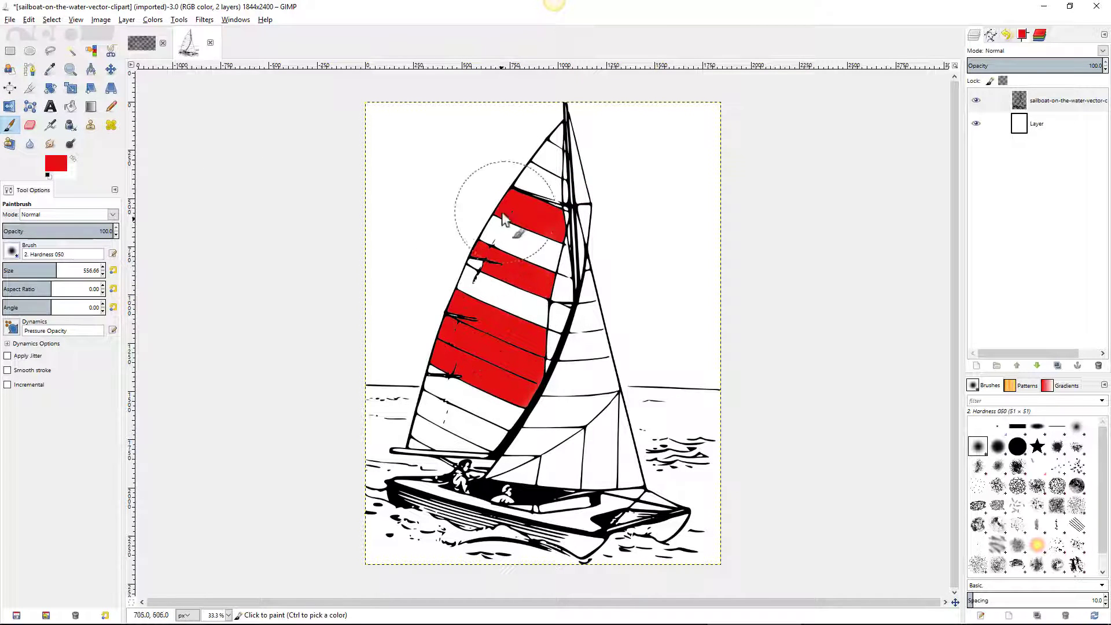
Fuzzy-select the topmost white sail panel and set the foreground colour to green.
click(71, 51)
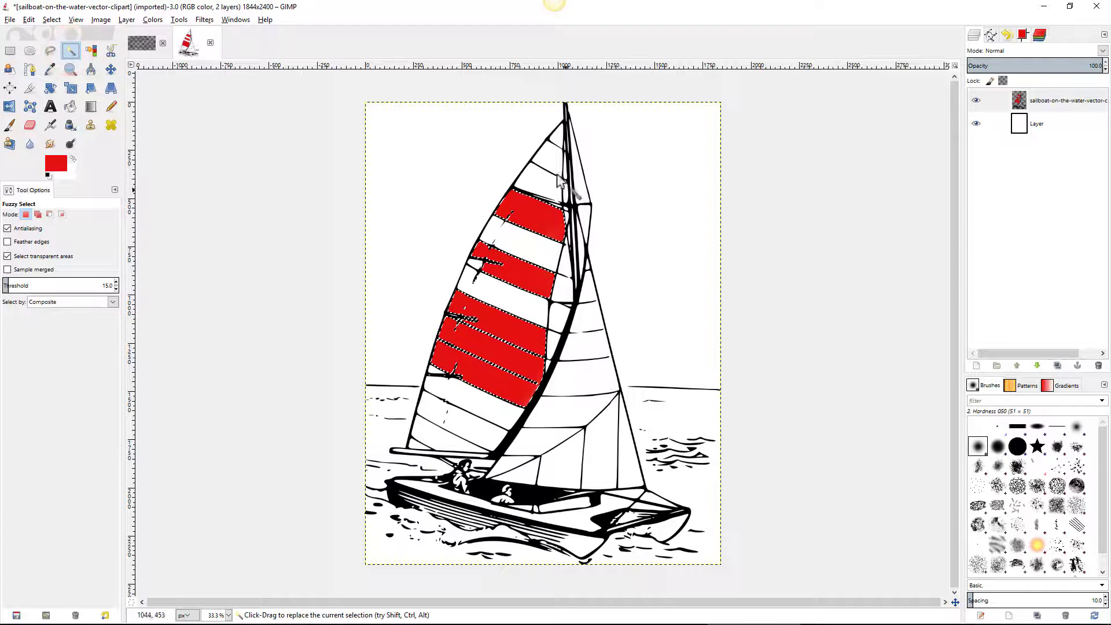
click(550, 155)
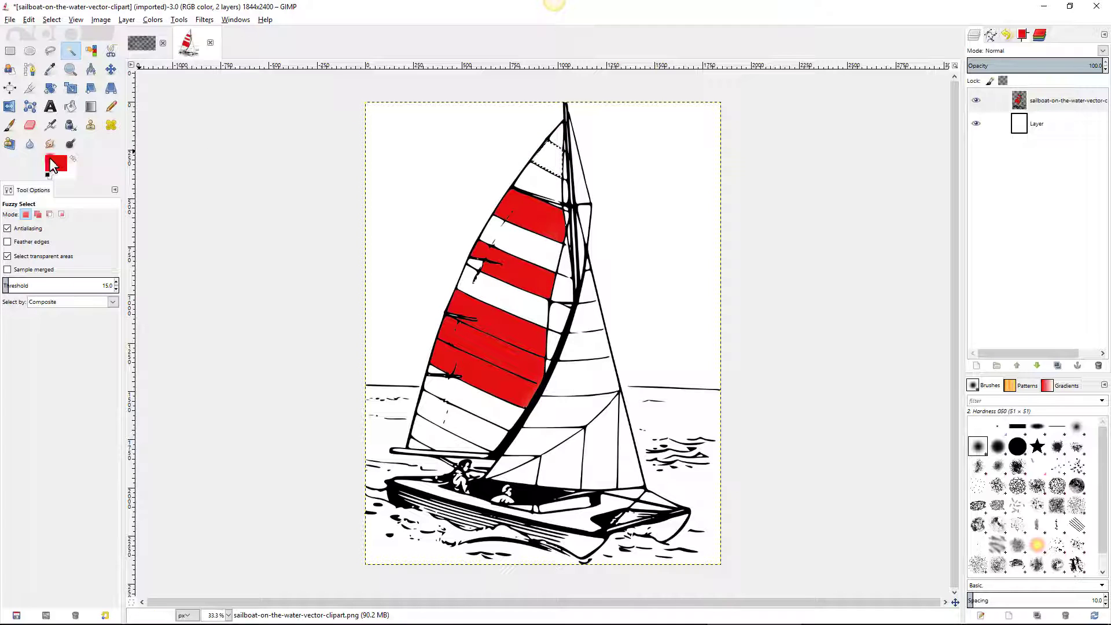
click(51, 165)
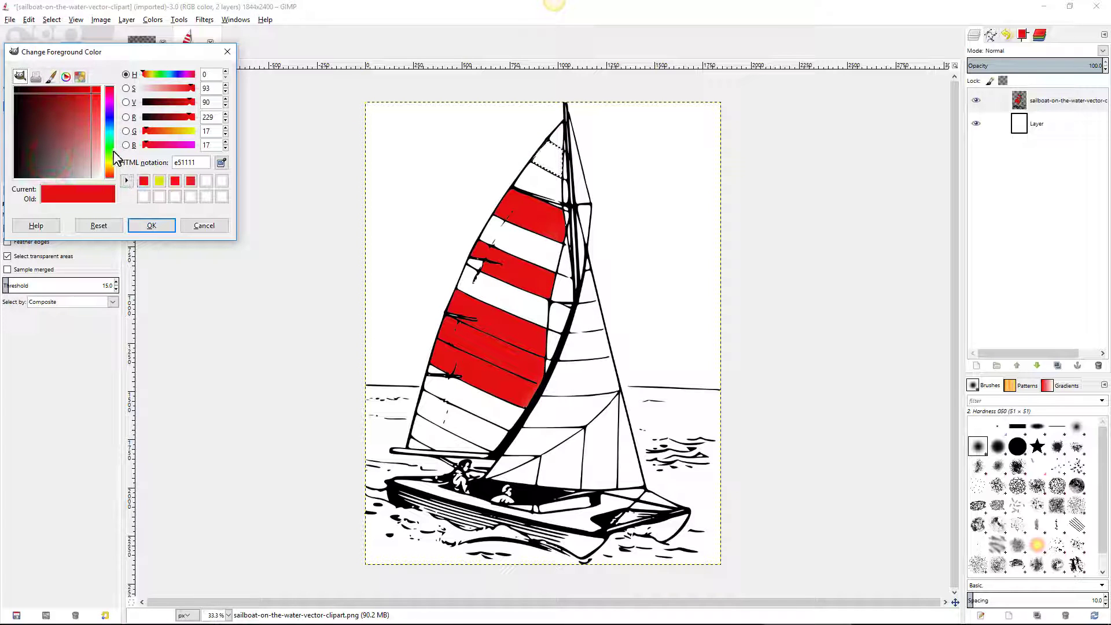
click(108, 155)
click(152, 225)
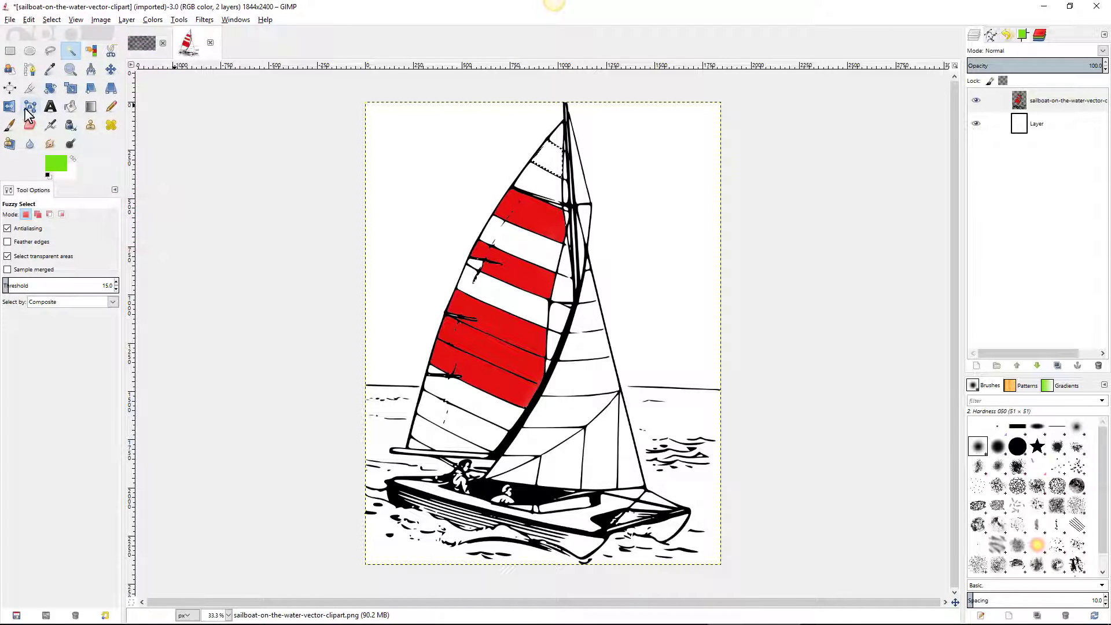
Paint the top sail panel green, then select the red stripes by colour and paint them green.
click(11, 125)
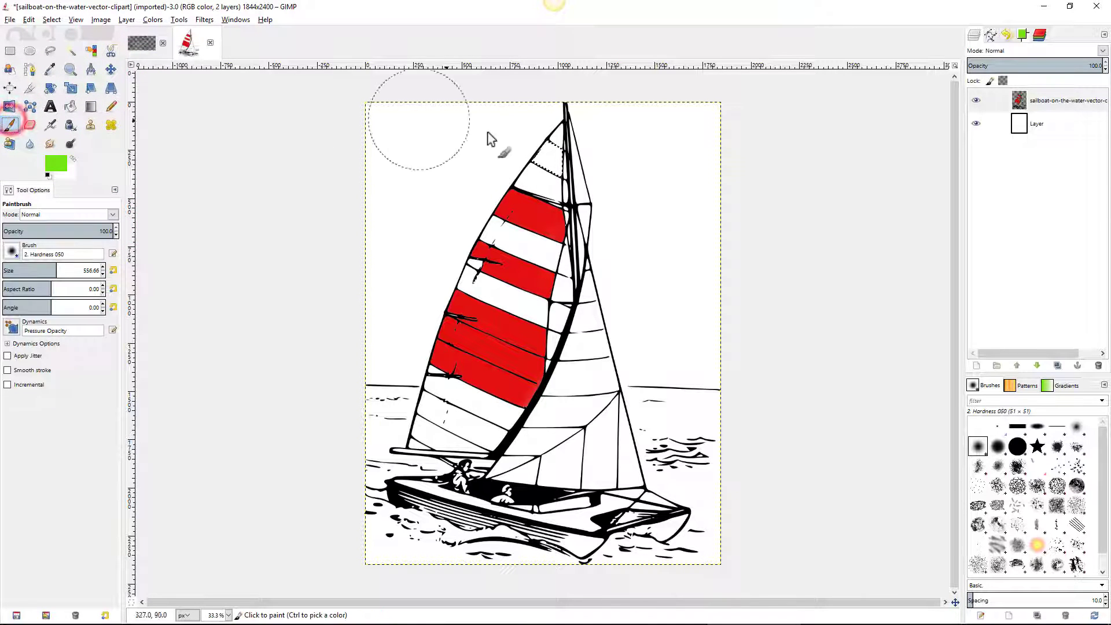
mouse_move(528, 144)
mouse_down()
mouse_move(533, 149)
mouse_move(557, 159)
mouse_move(532, 158)
mouse_up()
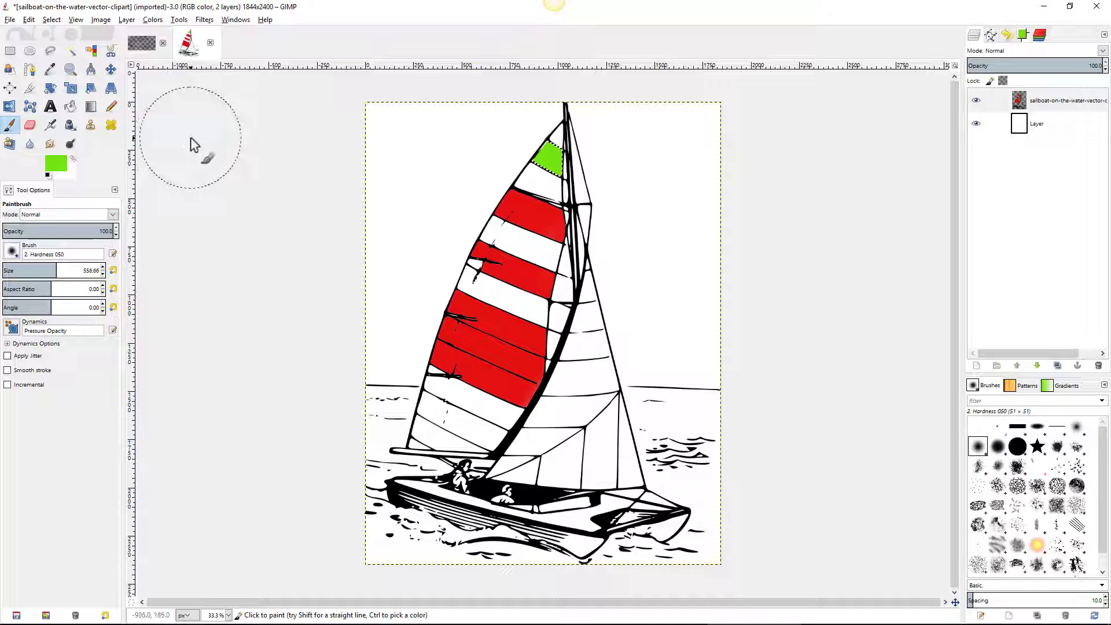
click(92, 51)
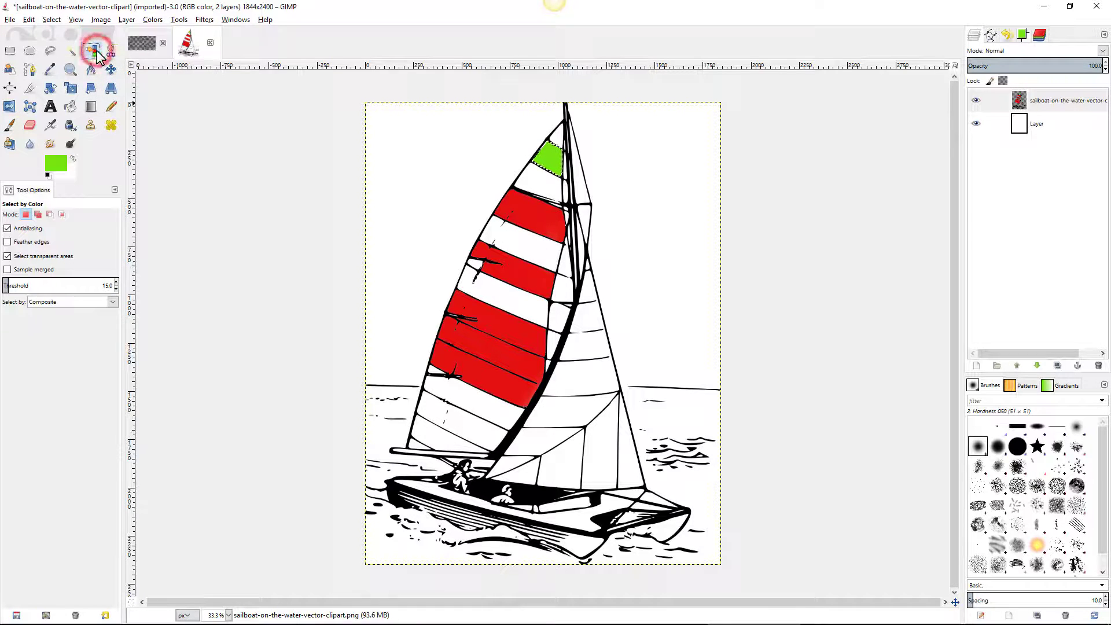
click(530, 210)
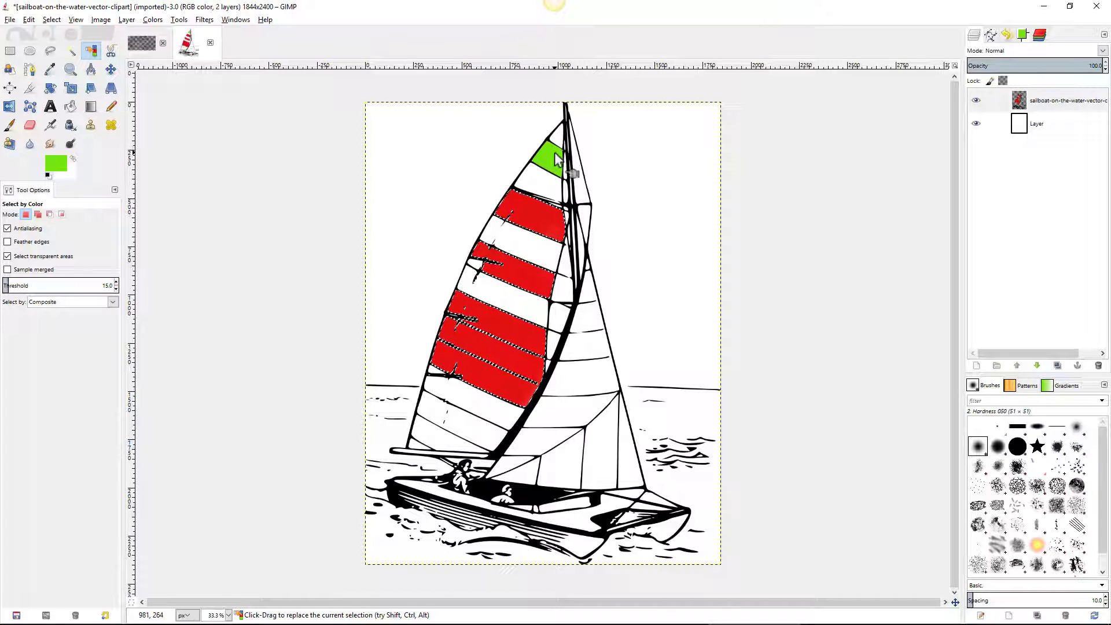
key(p)
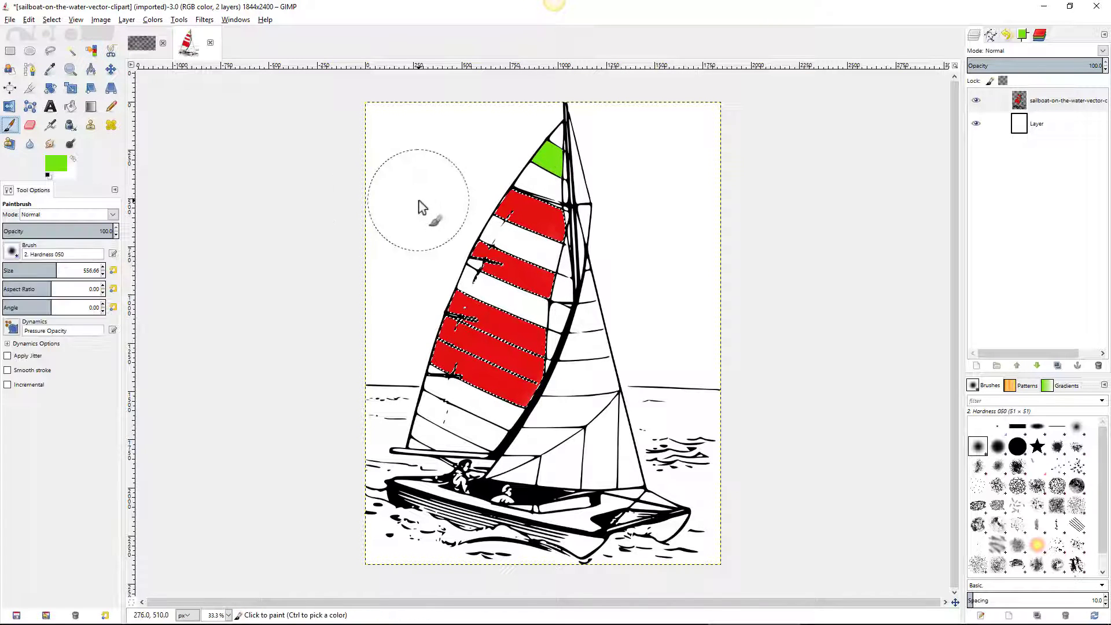
mouse_move(422, 211)
mouse_down()
mouse_move(554, 257)
mouse_move(514, 382)
mouse_move(455, 387)
mouse_move(450, 305)
mouse_move(521, 231)
mouse_move(574, 234)
mouse_move(479, 240)
mouse_move(489, 355)
mouse_move(525, 380)
mouse_move(530, 302)
mouse_move(464, 199)
mouse_up()
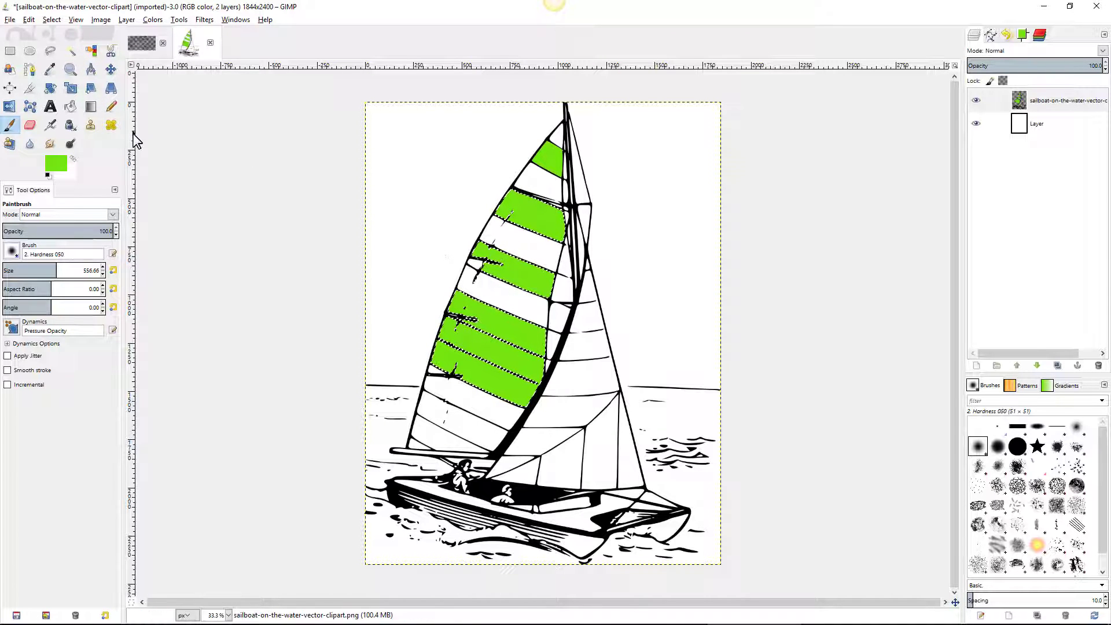
Undo the green and red sail colouring and clear the selection with Select > None.
key(ctrl+z)
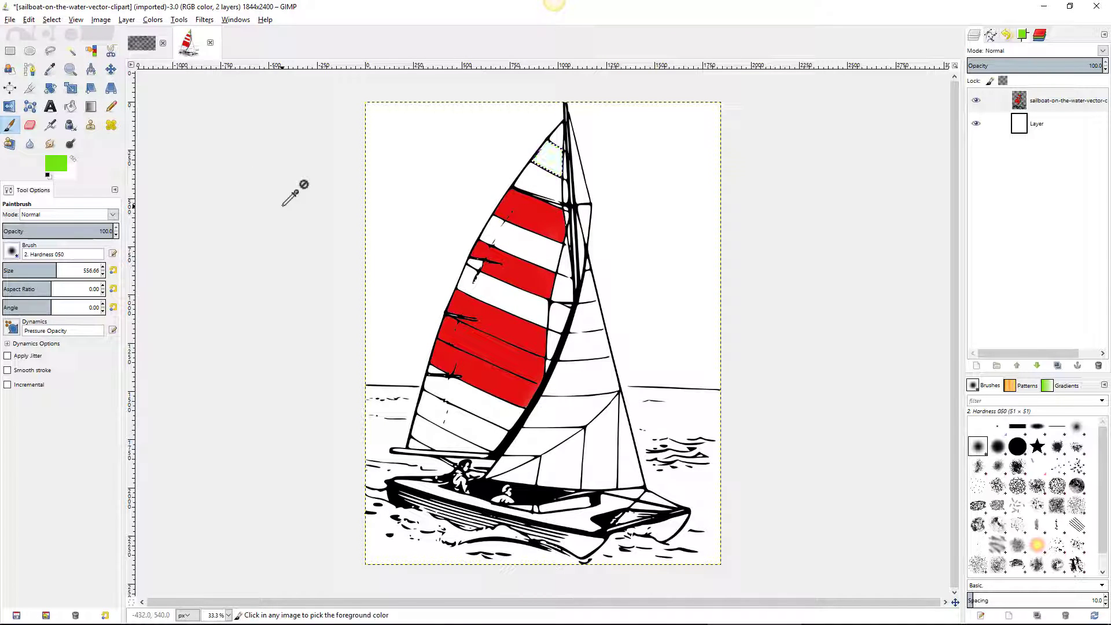
key(ctrl+z)
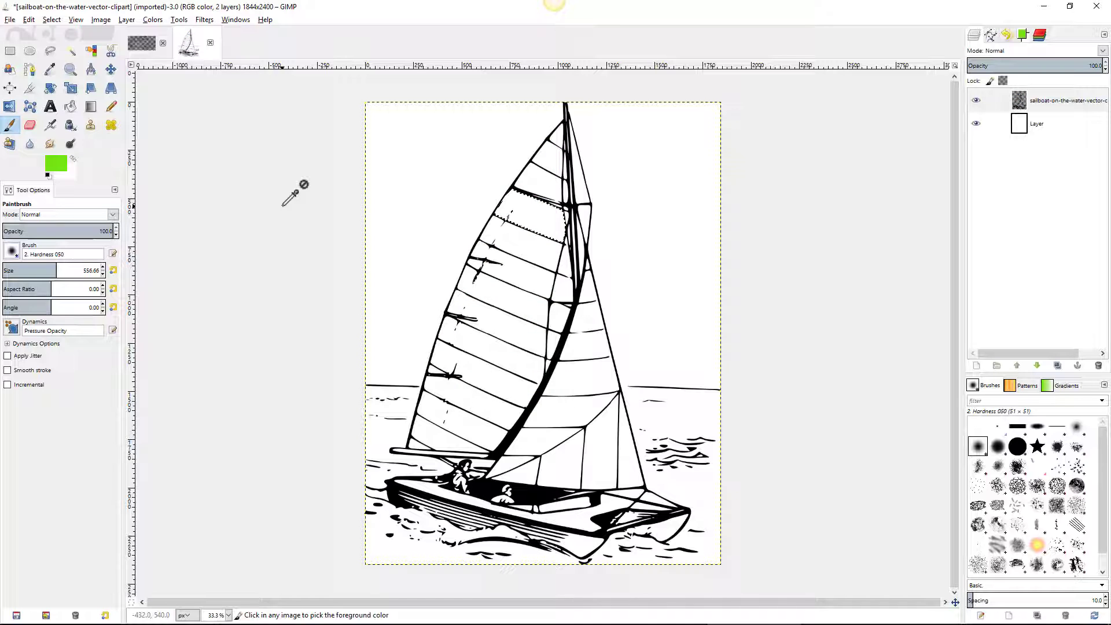
key(ctrl+z)
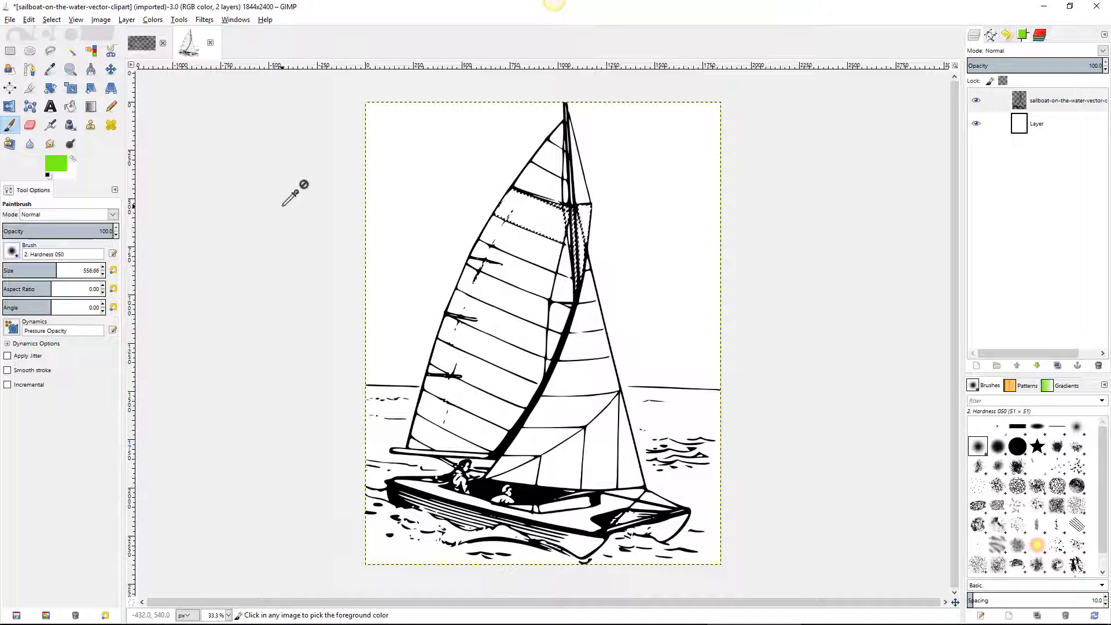
click(52, 20)
click(61, 45)
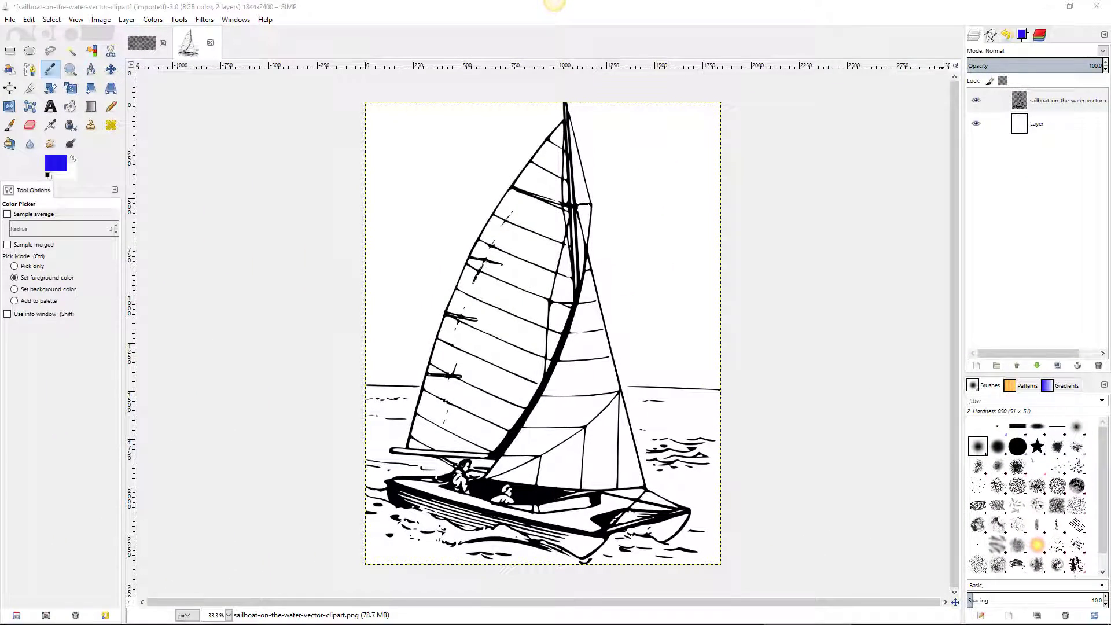
click(111, 53)
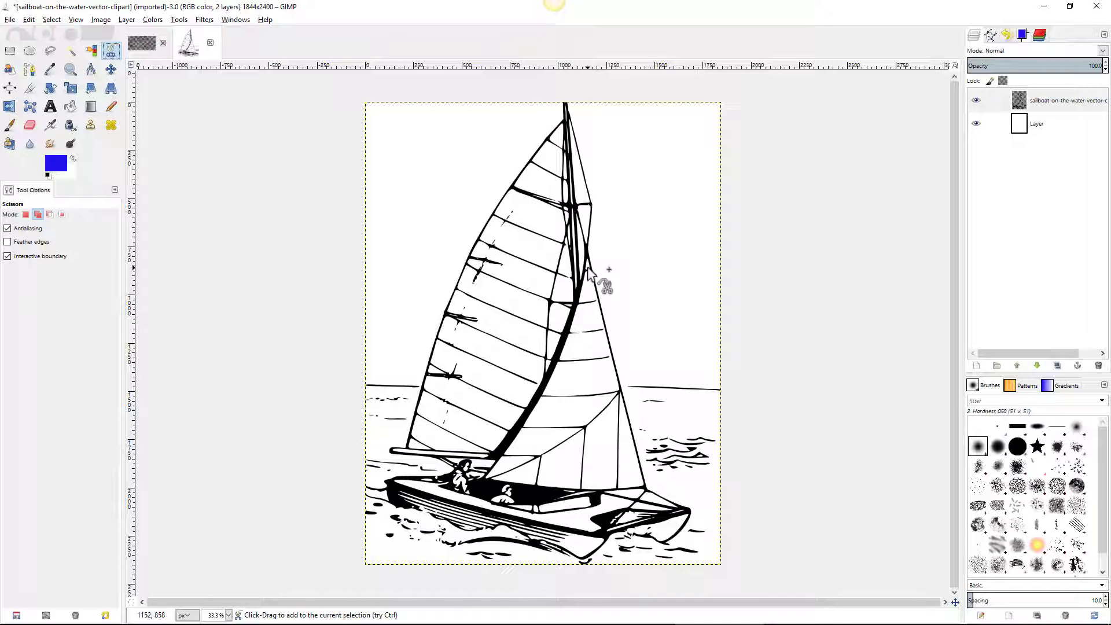
Zoom with the mouse wheel to about 550% on the sail top beside the mast.
scroll(590, 275, up, 3)
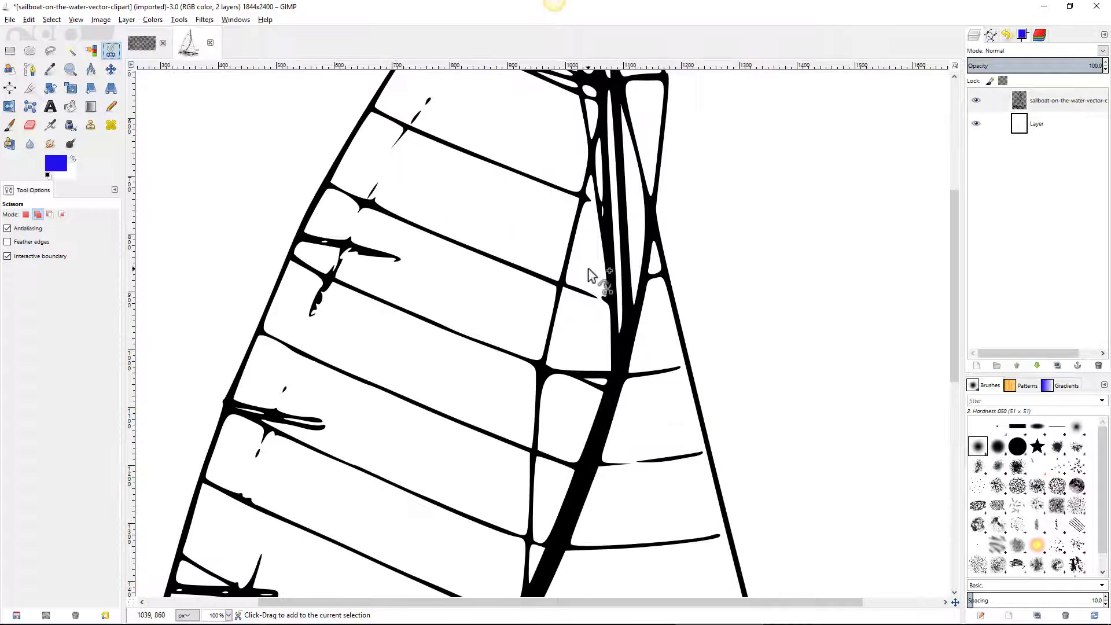
scroll(675, 267, up, 5)
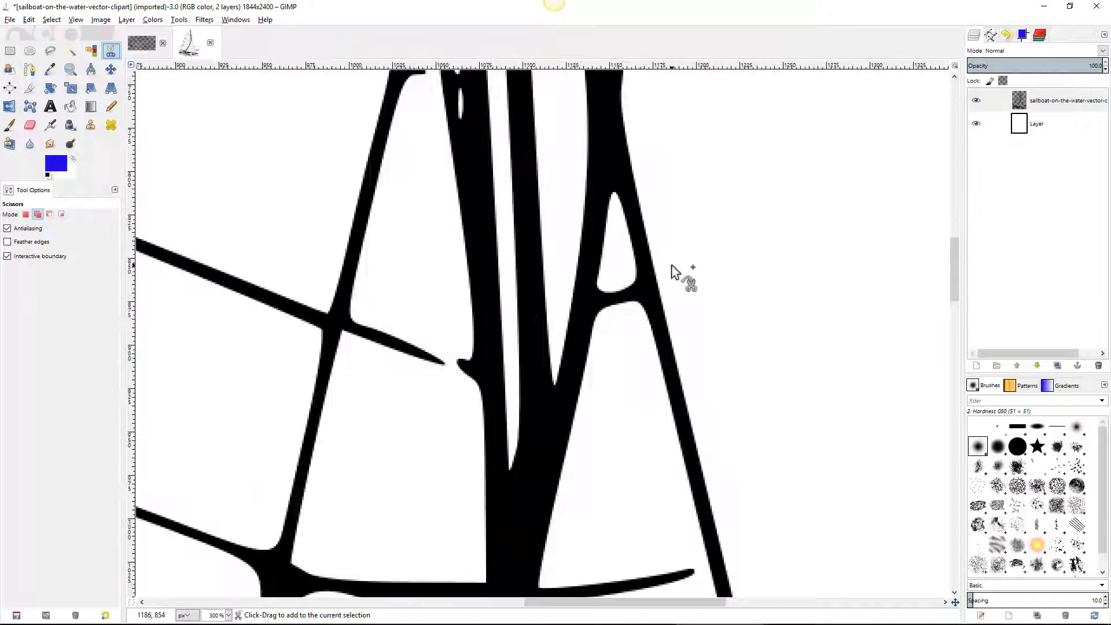
scroll(616, 242, down, 7)
scroll(614, 240, down, 2)
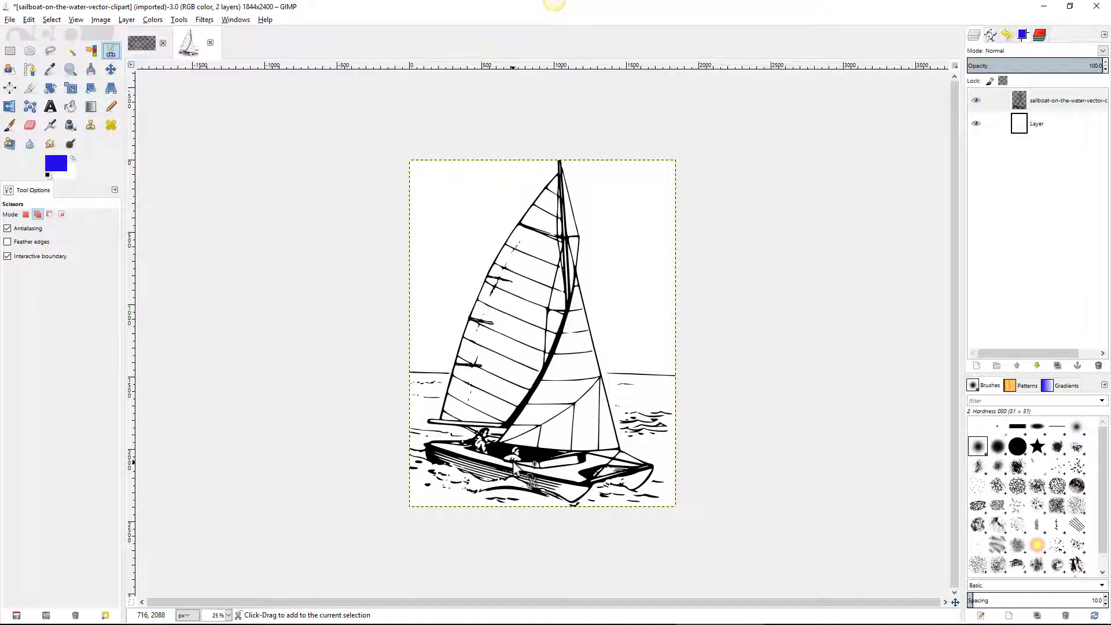
scroll(511, 458, up, 2)
scroll(451, 538, up, 6)
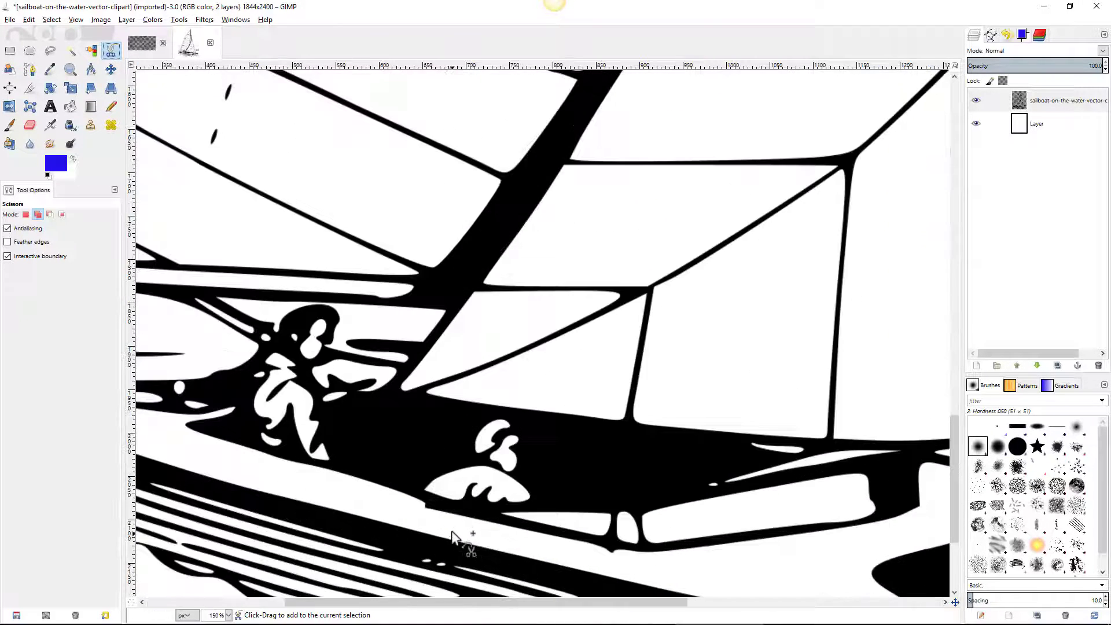
scroll(492, 458, up, 2)
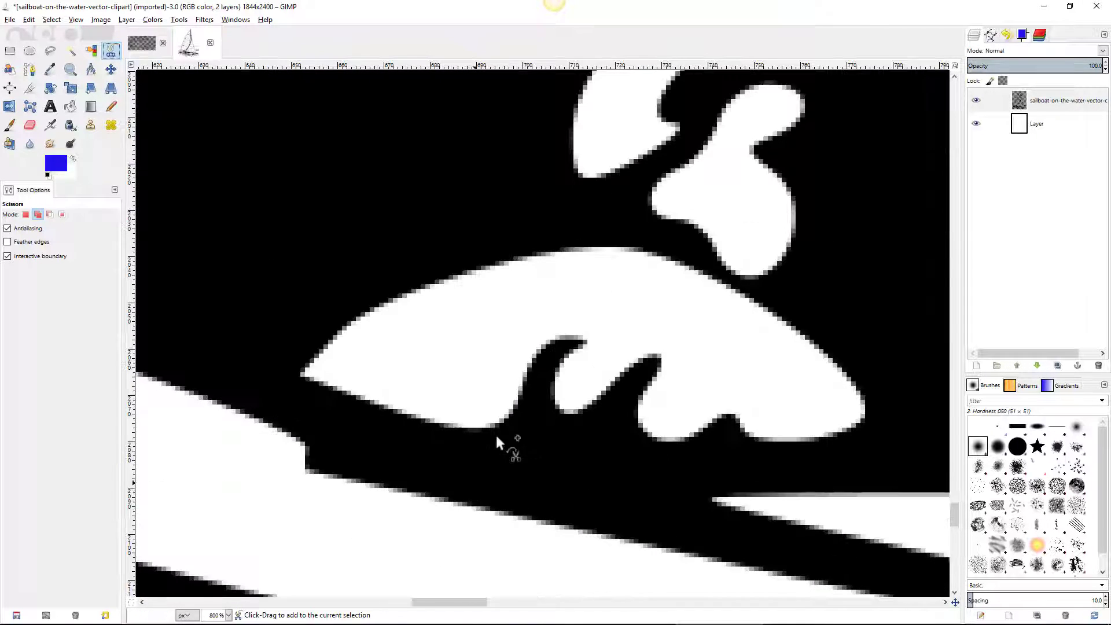
scroll(528, 399, down, 4)
scroll(526, 394, down, 7)
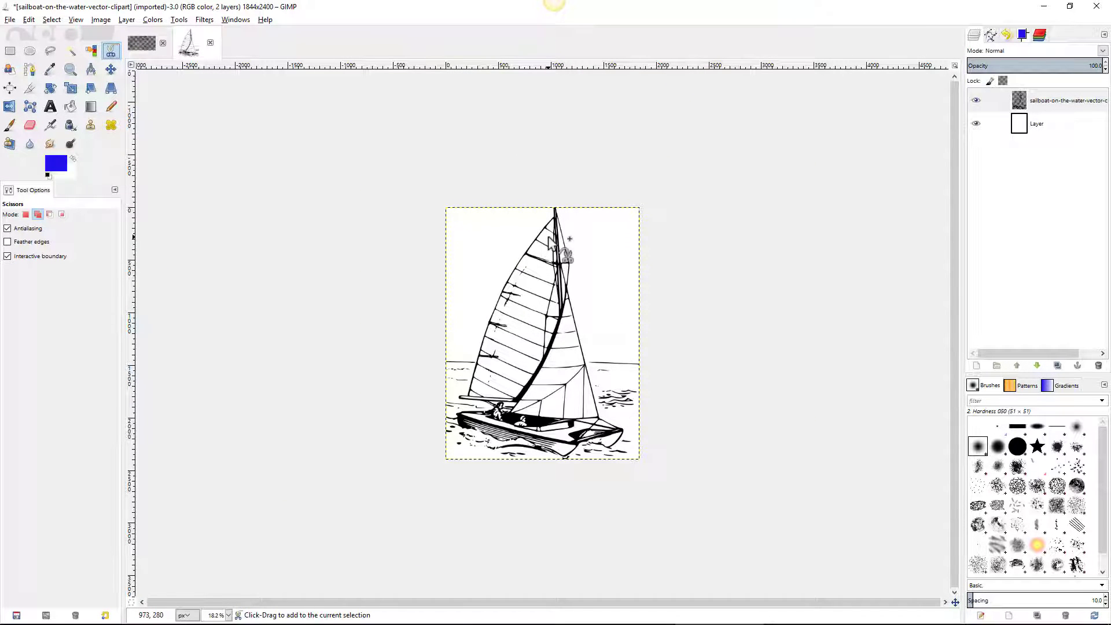
scroll(550, 243, up, 1)
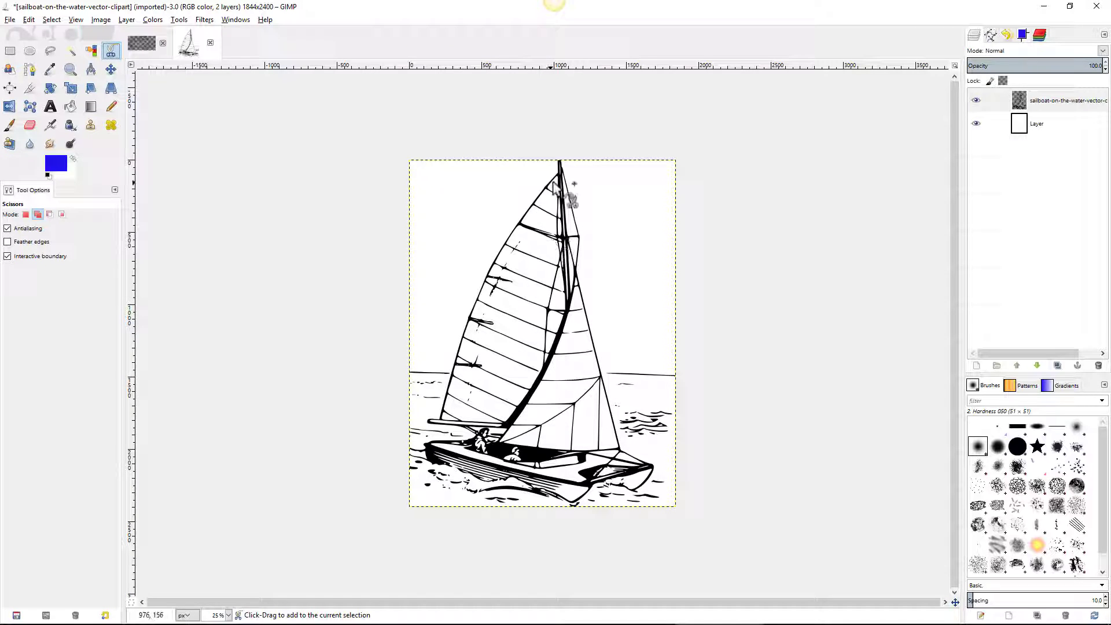
scroll(556, 186, up, 1)
scroll(584, 122, up, 3)
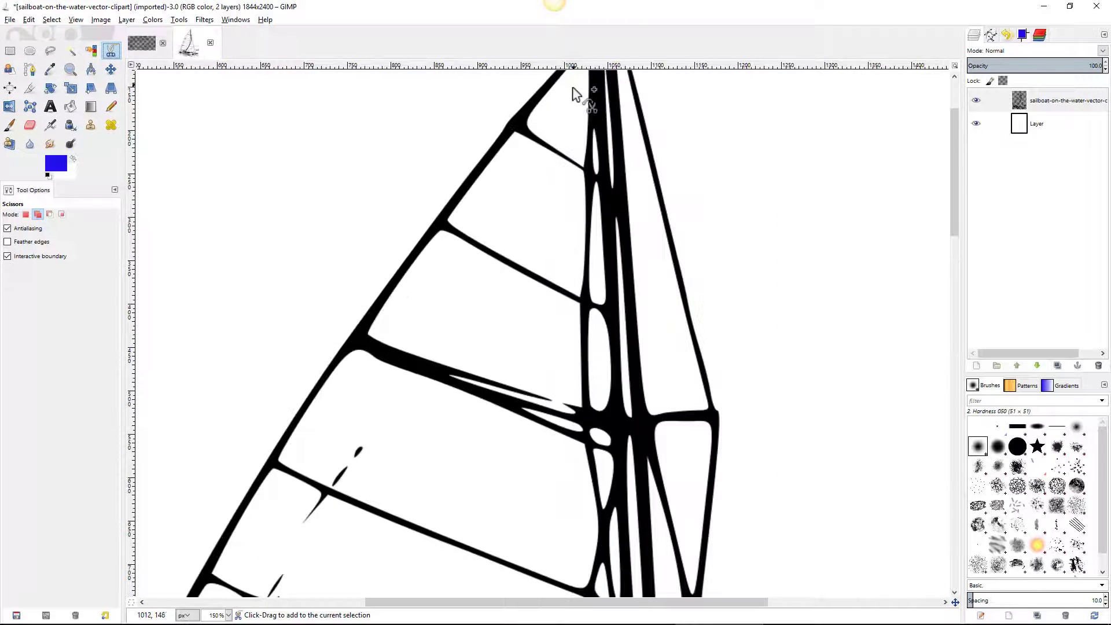
scroll(575, 91, up, 4)
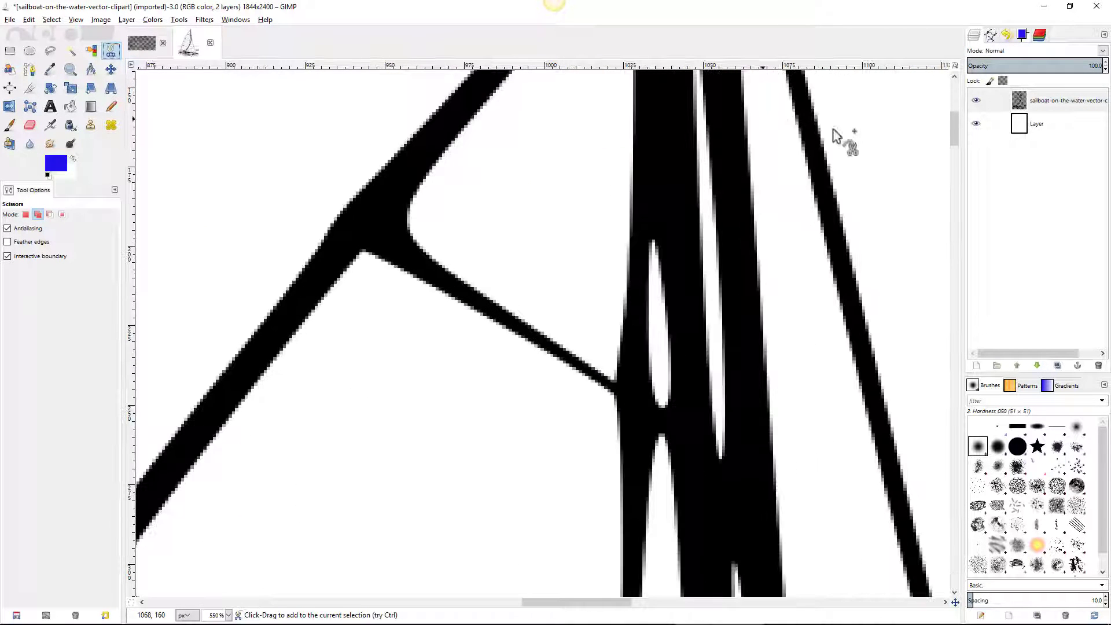
mouse_move(957, 132)
mouse_down()
mouse_move(953, 119)
mouse_move(956, 132)
mouse_up()
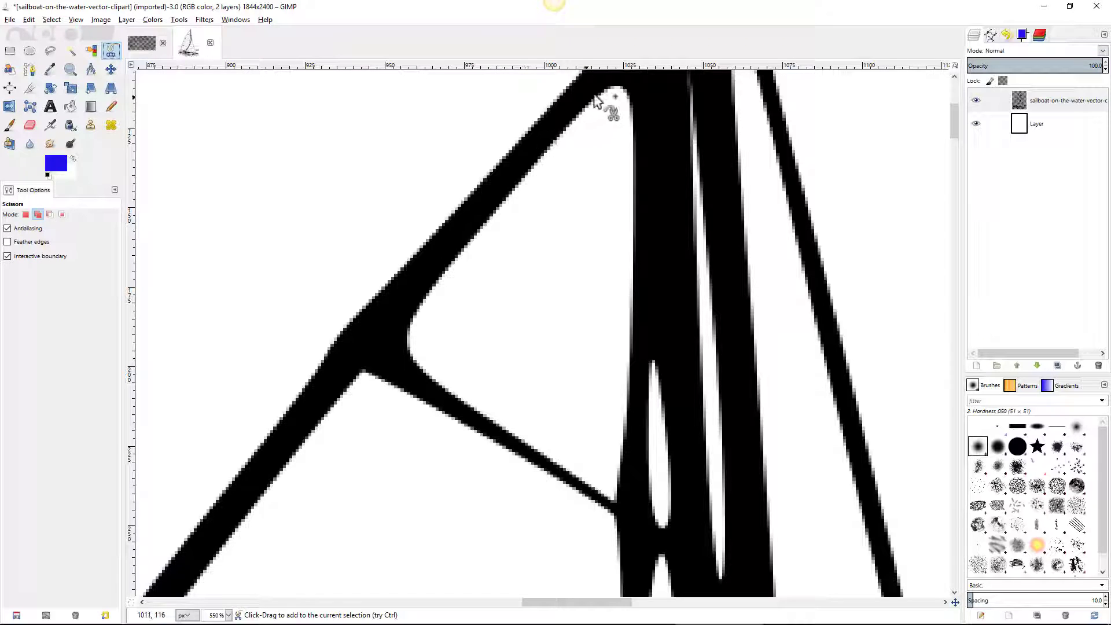
click(71, 51)
click(567, 294)
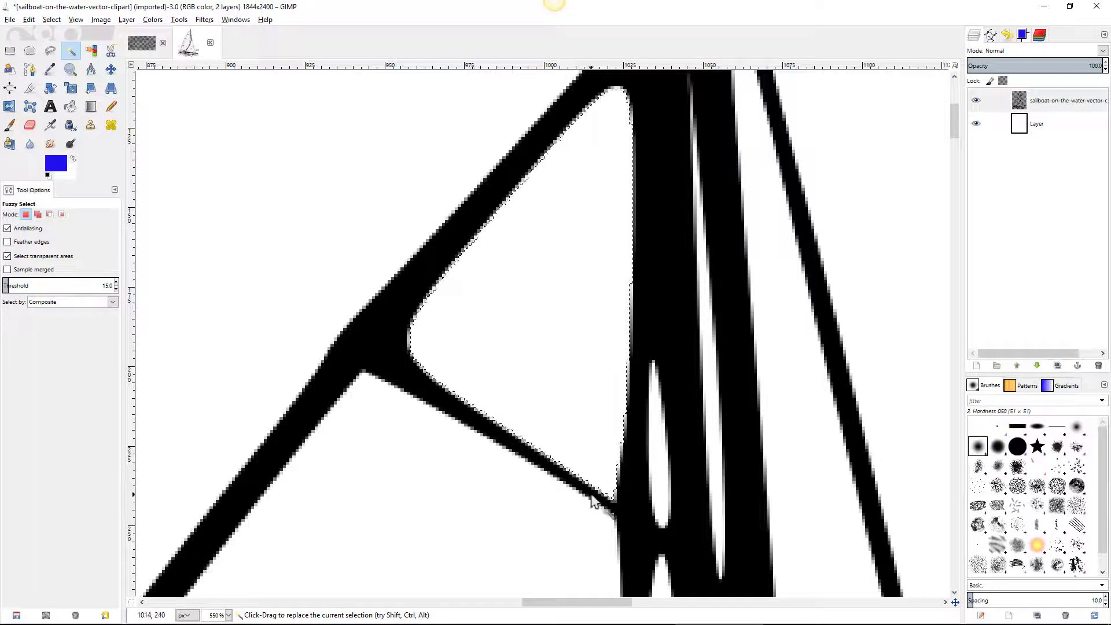
key(ctrl+shift+a)
key(i)
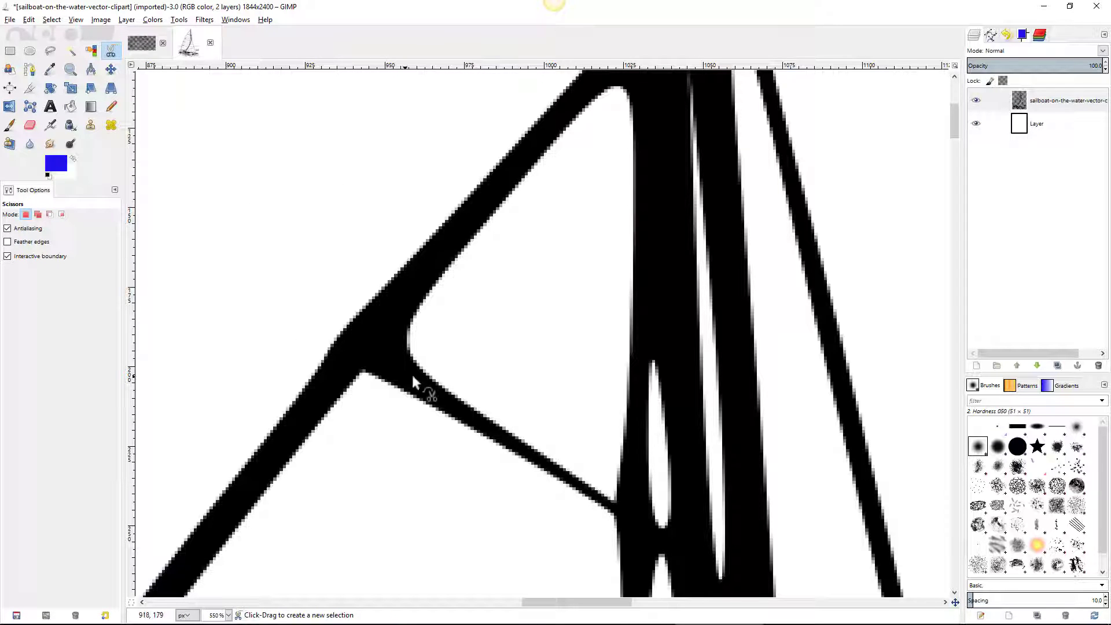
Place Intelligent Scissors points around the inner edge of the triangle beside the mast.
click(419, 314)
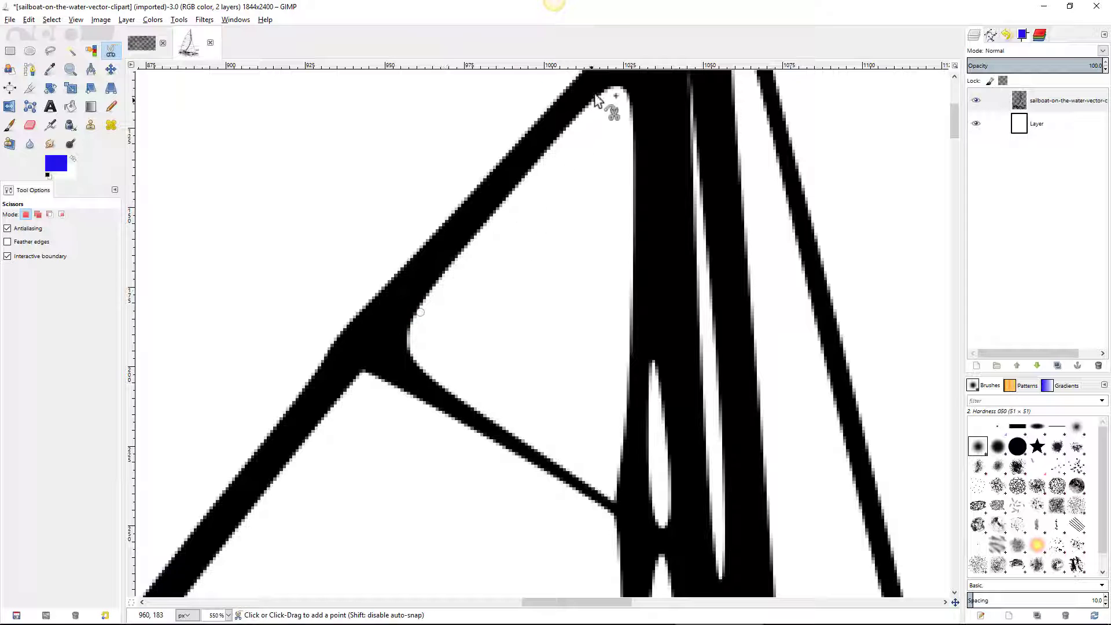
click(599, 94)
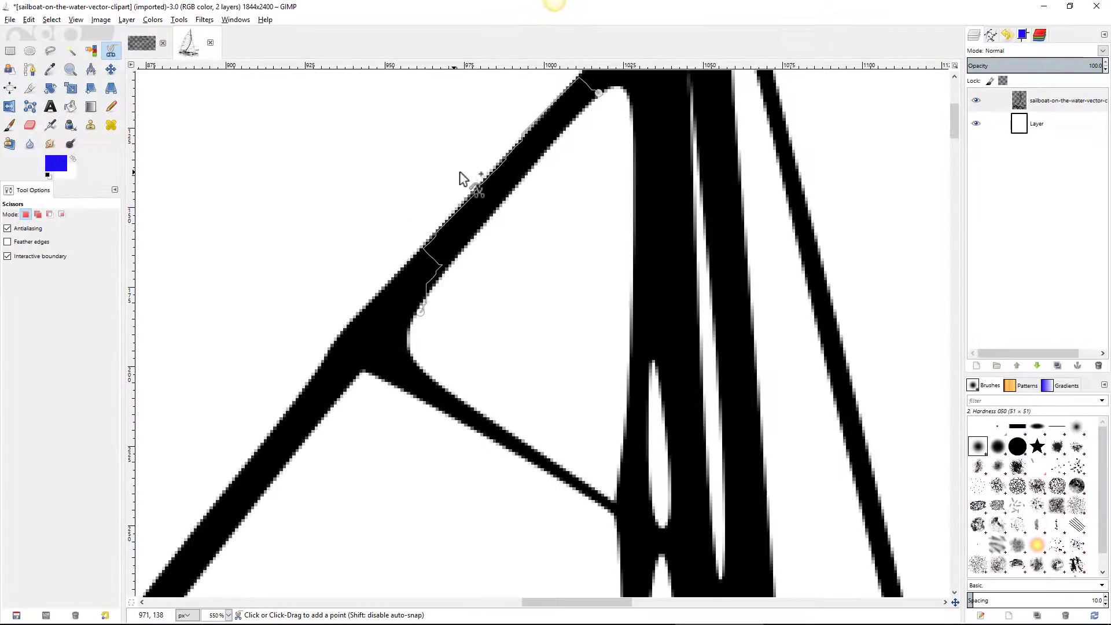
click(629, 96)
click(630, 325)
click(617, 481)
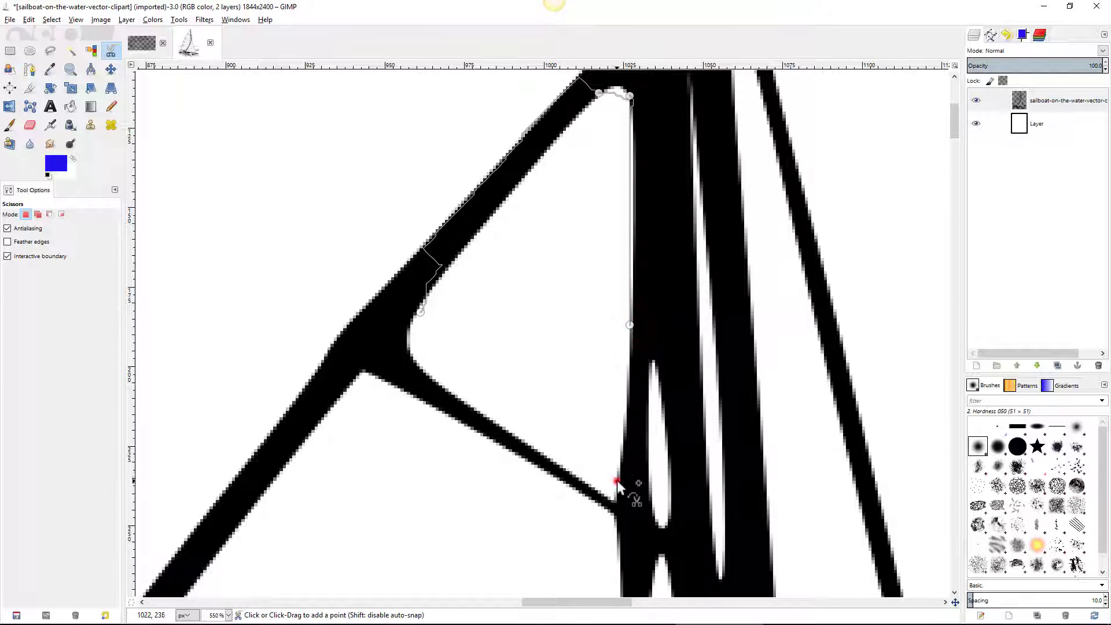
click(483, 413)
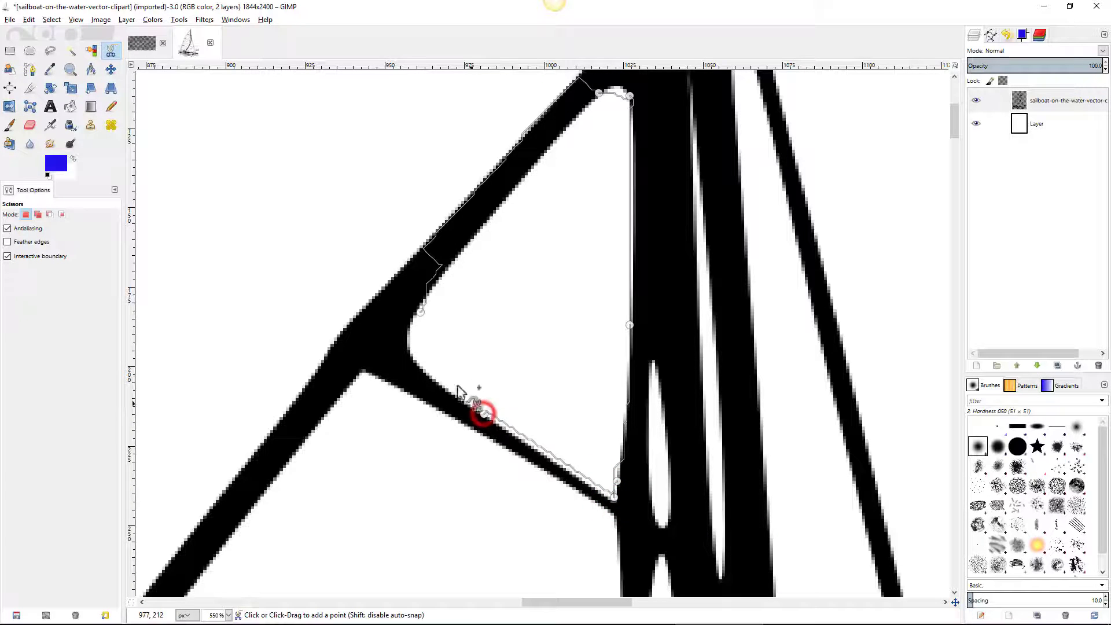
click(409, 345)
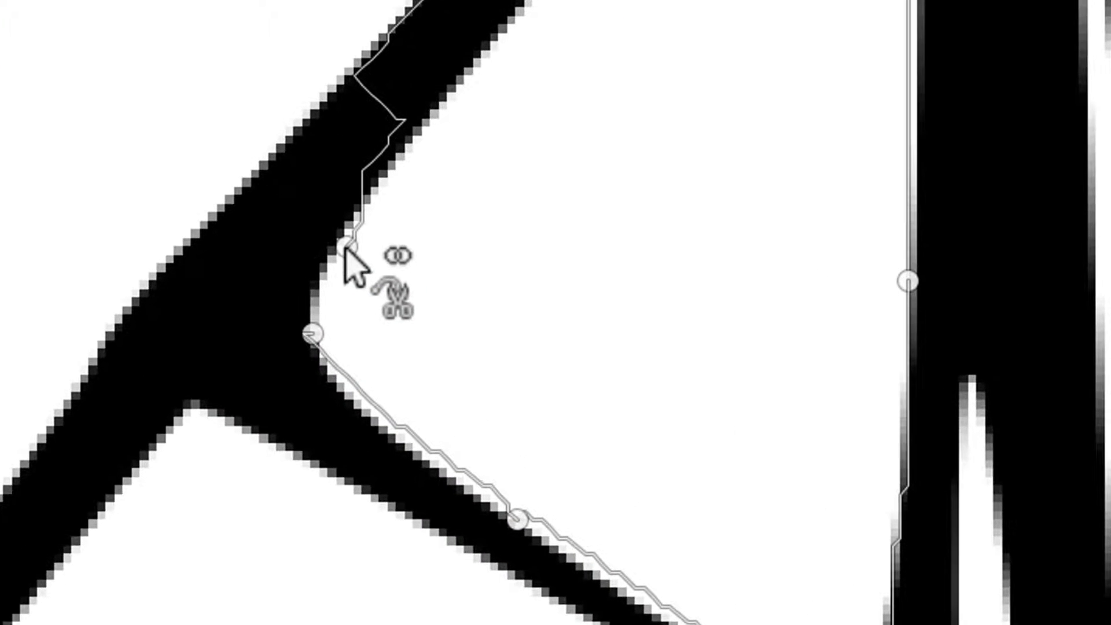
click(346, 248)
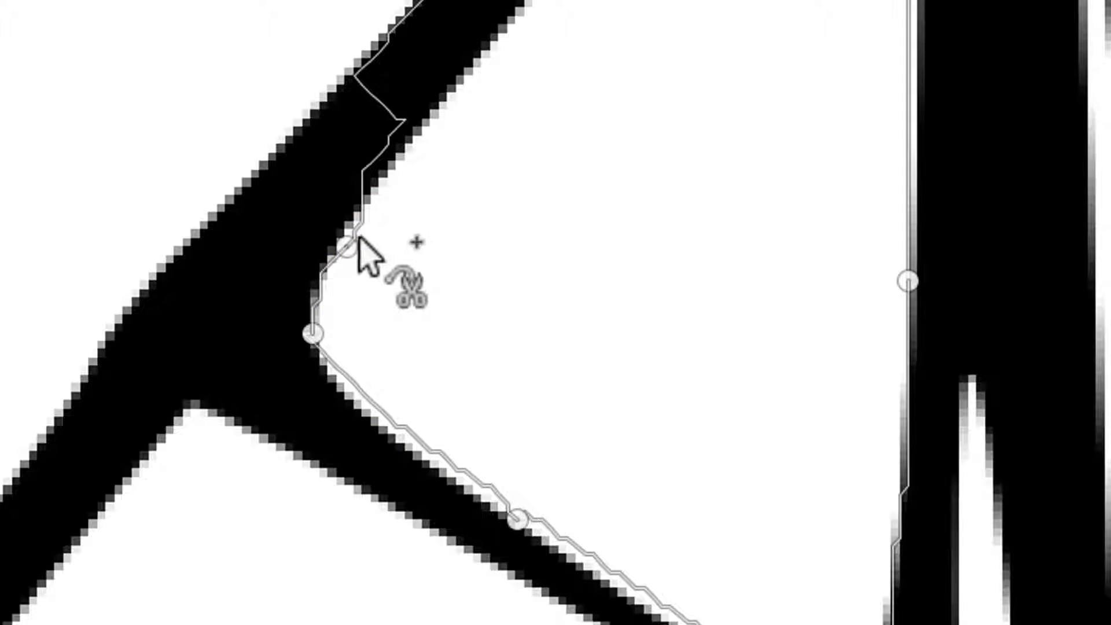
click(409, 11)
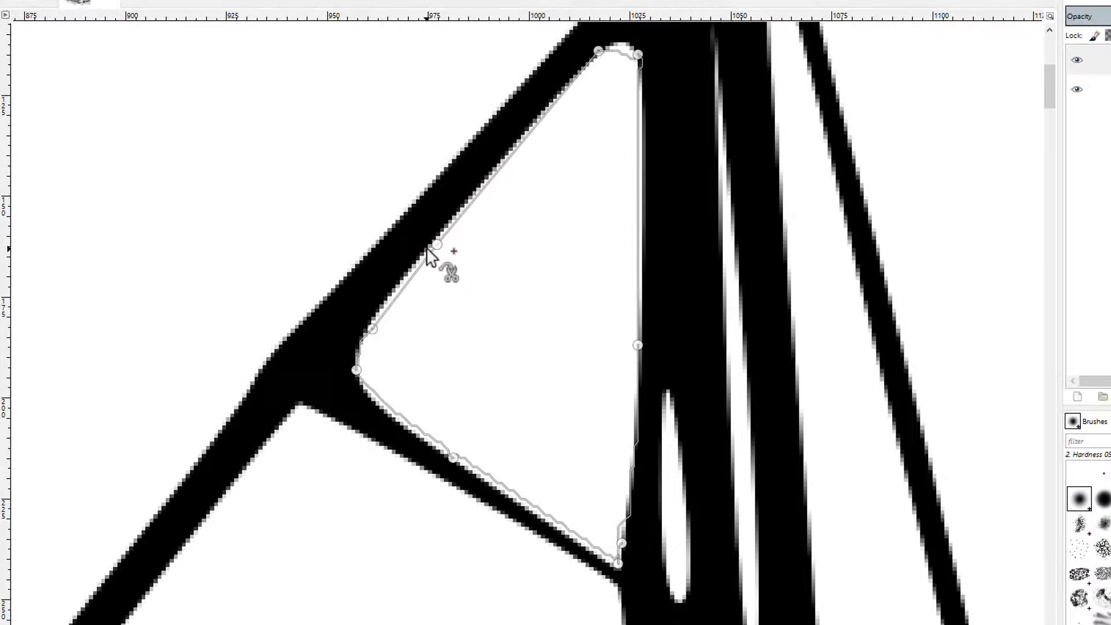
Drag outline segments to hug the slanted edge and undo the misplaced top points.
drag(431, 257, 492, 162)
drag(498, 113, 515, 148)
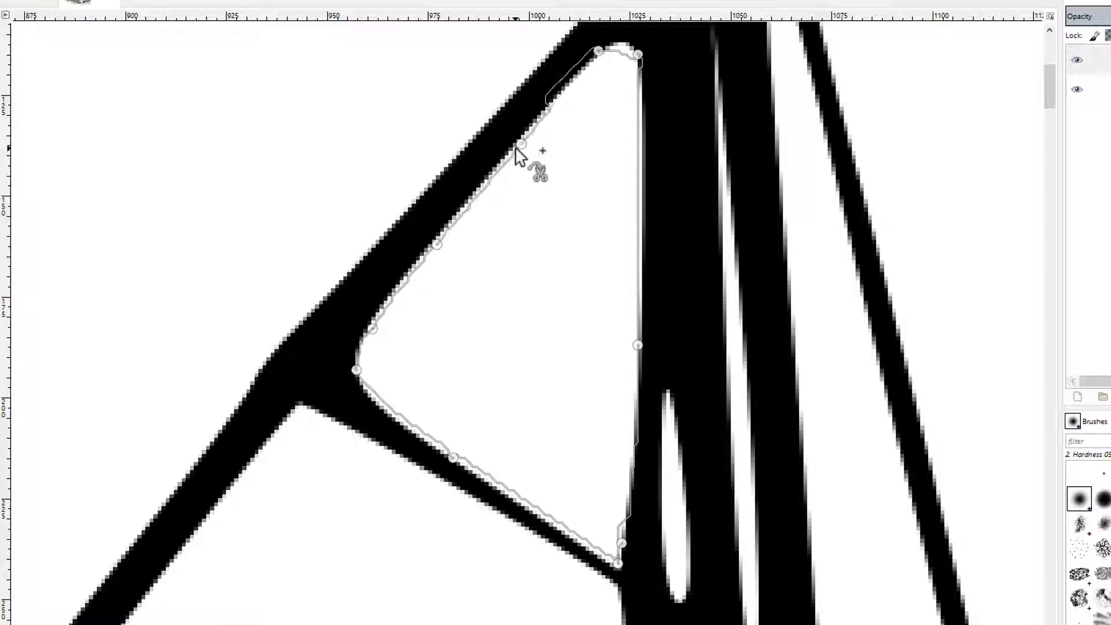
drag(598, 50, 557, 83)
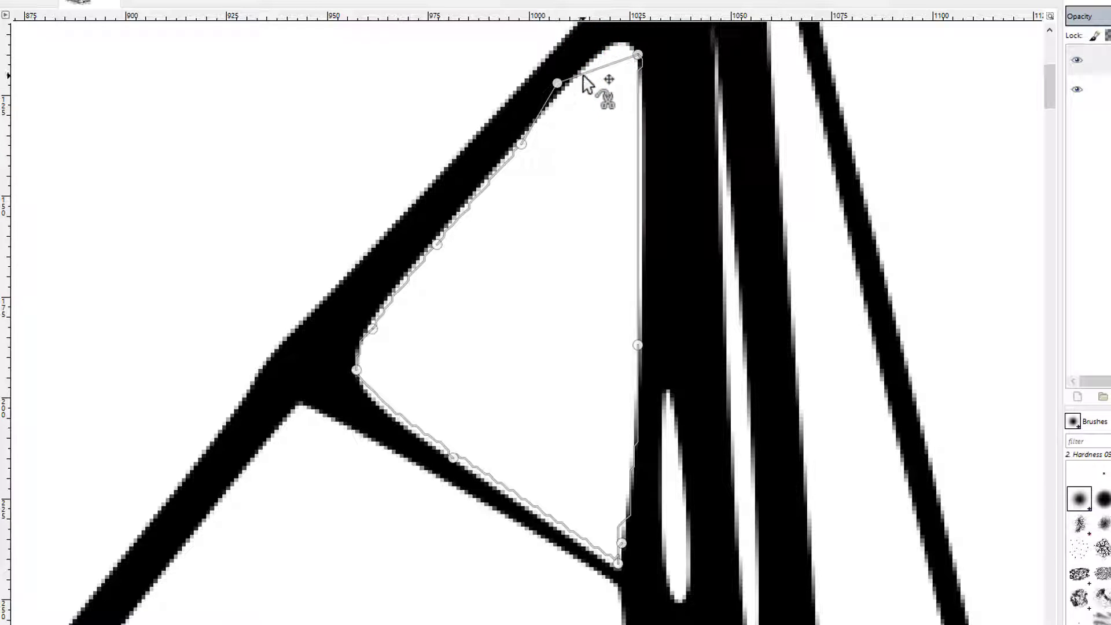
key(ctrl+z)
click(589, 70)
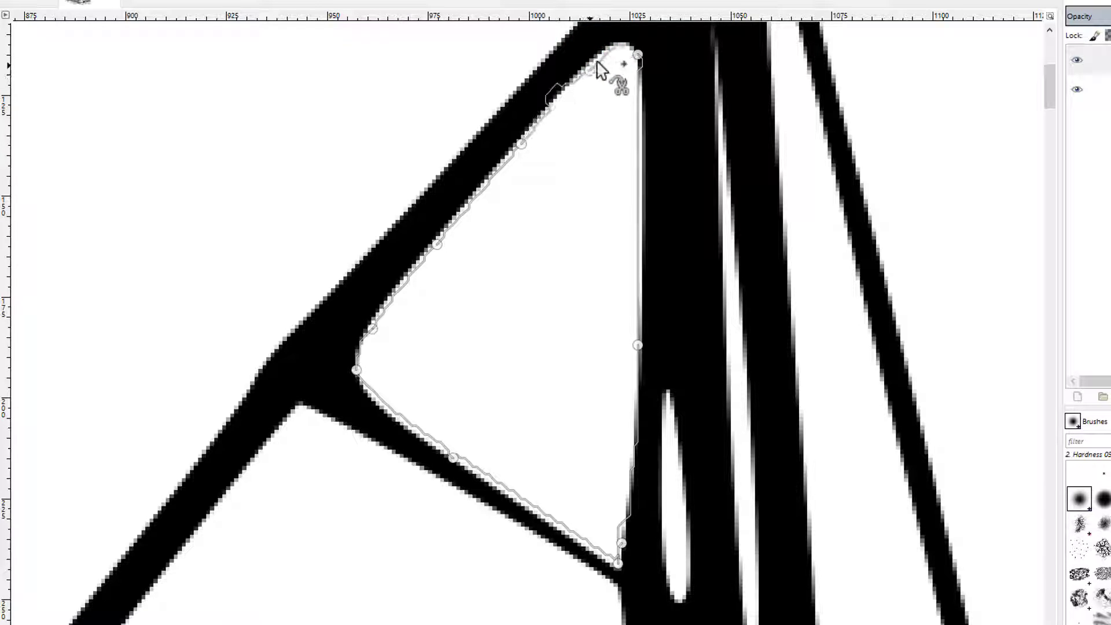
click(550, 91)
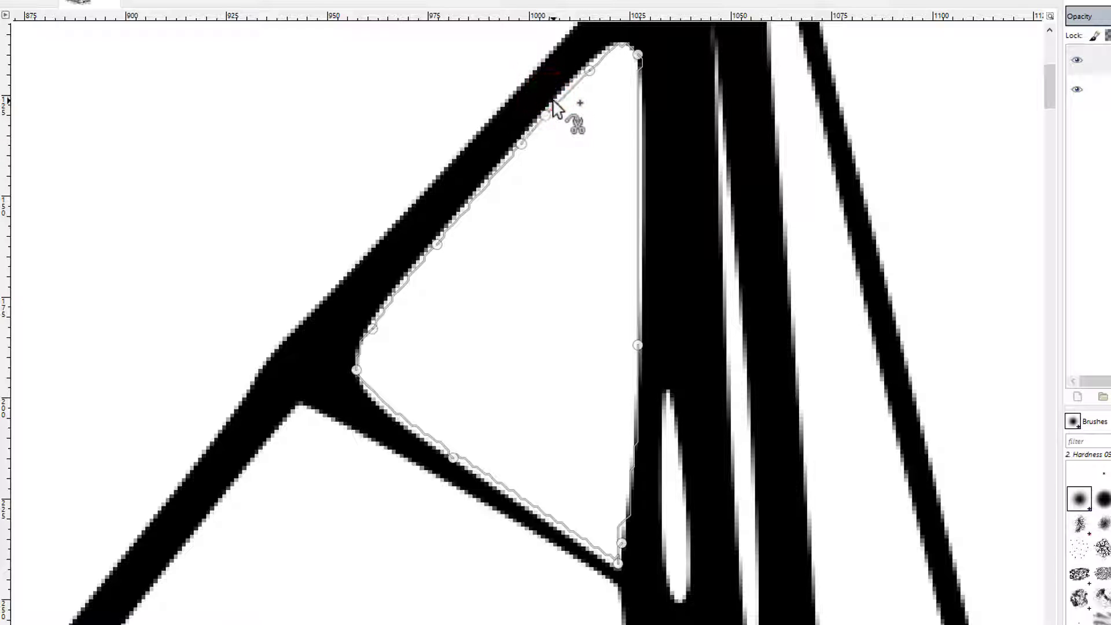
key(ctrl+z)
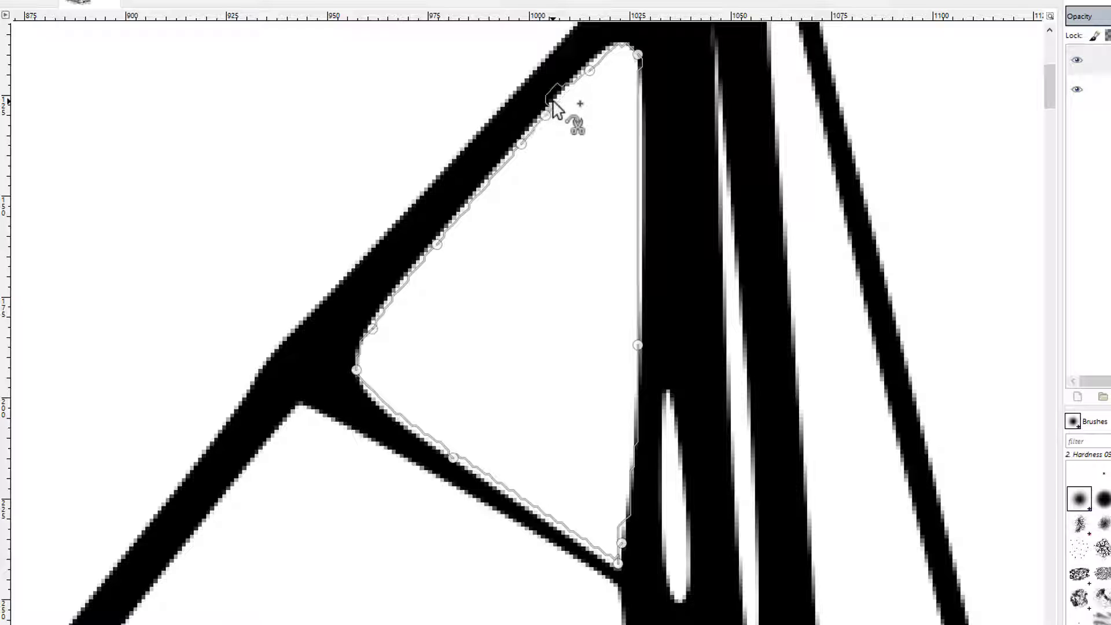
click(556, 83)
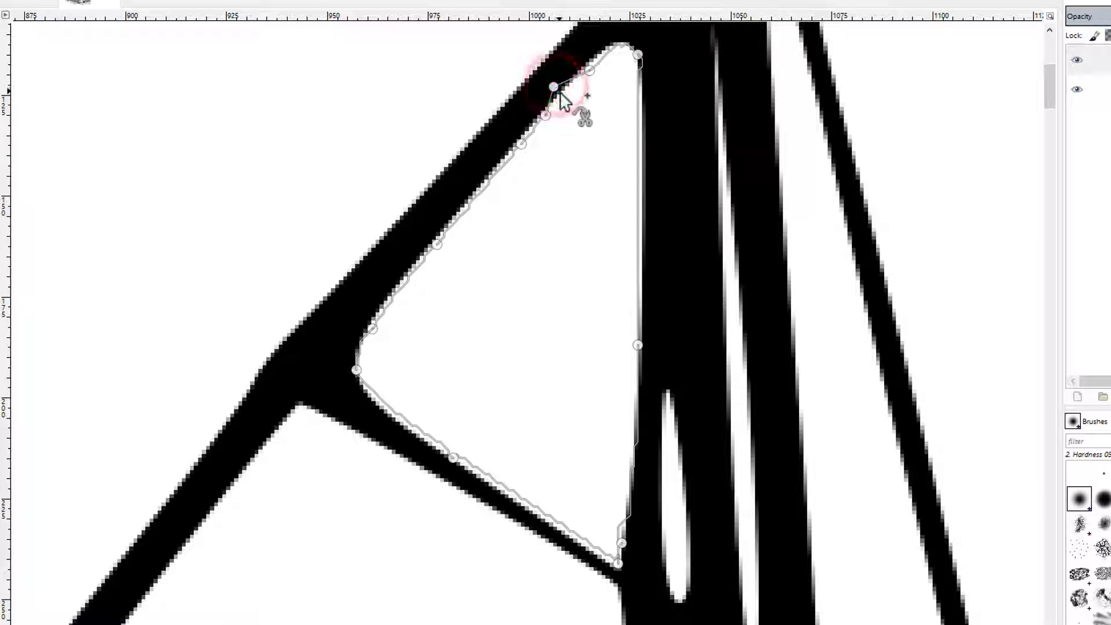
key(ctrl+z)
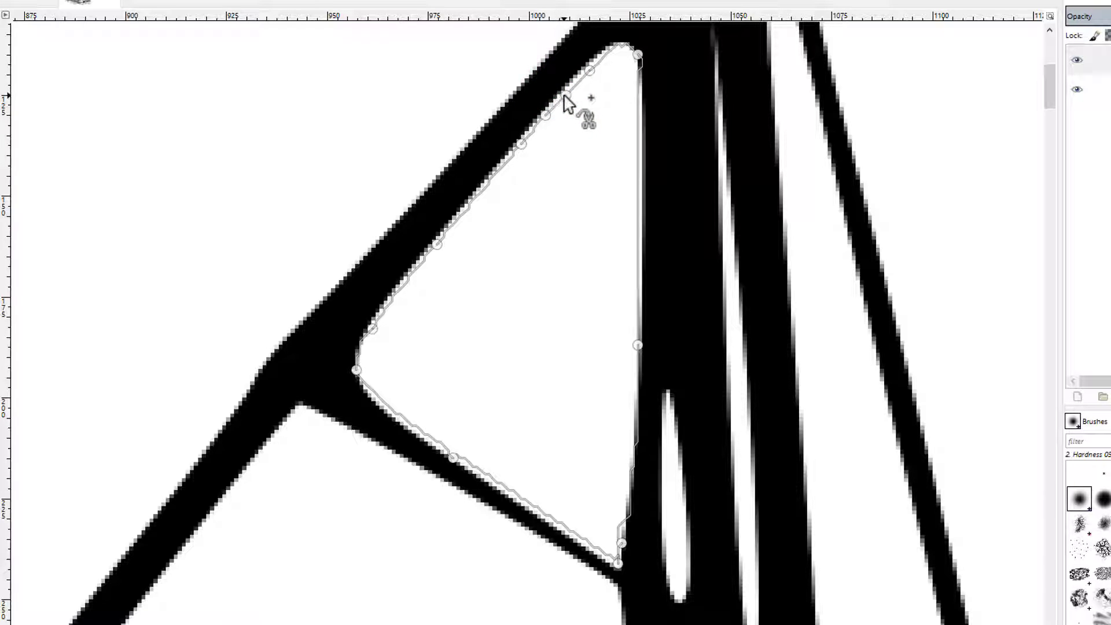
Restore the last scissors point and paint the selected triangle solid blue.
key(ctrl+y)
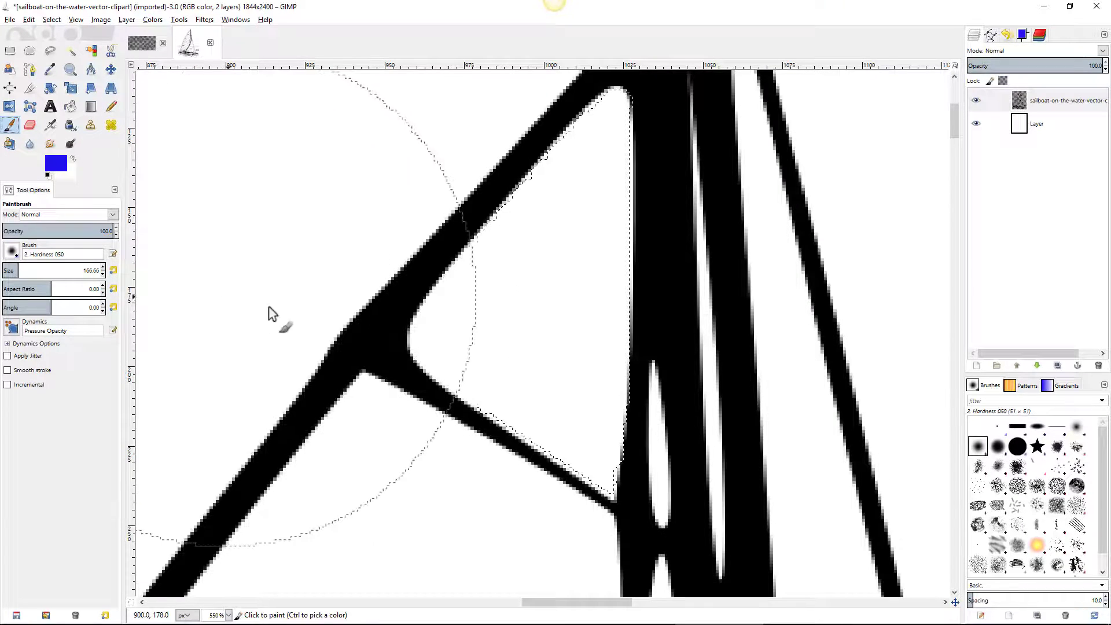
mouse_move(454, 342)
mouse_down()
mouse_move(511, 284)
mouse_move(618, 135)
mouse_move(595, 347)
mouse_move(598, 458)
mouse_move(508, 408)
mouse_up()
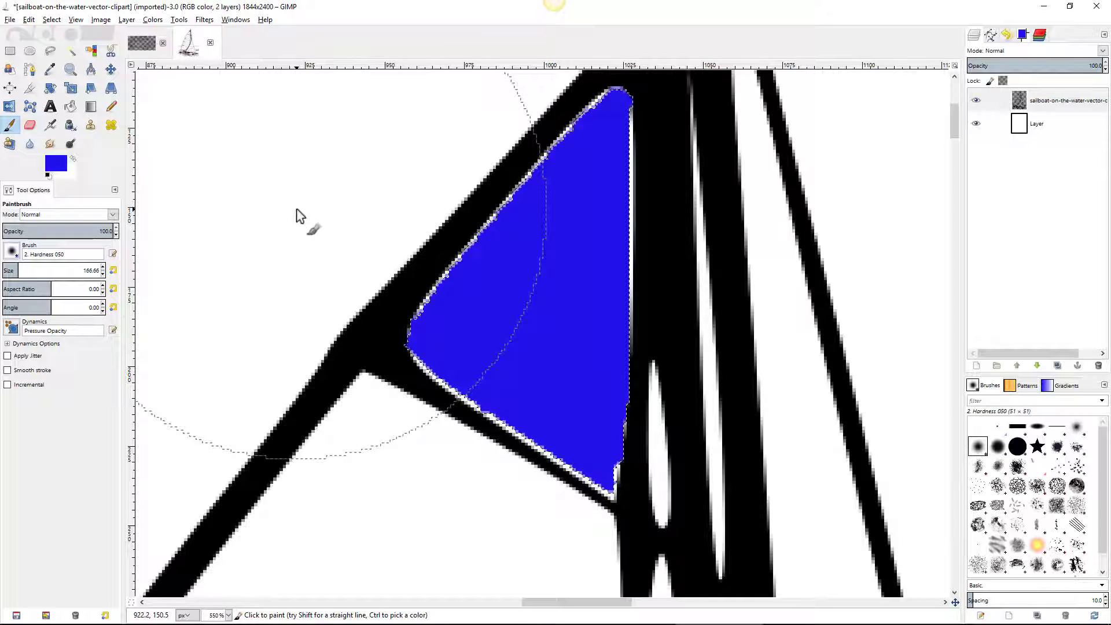
click(111, 51)
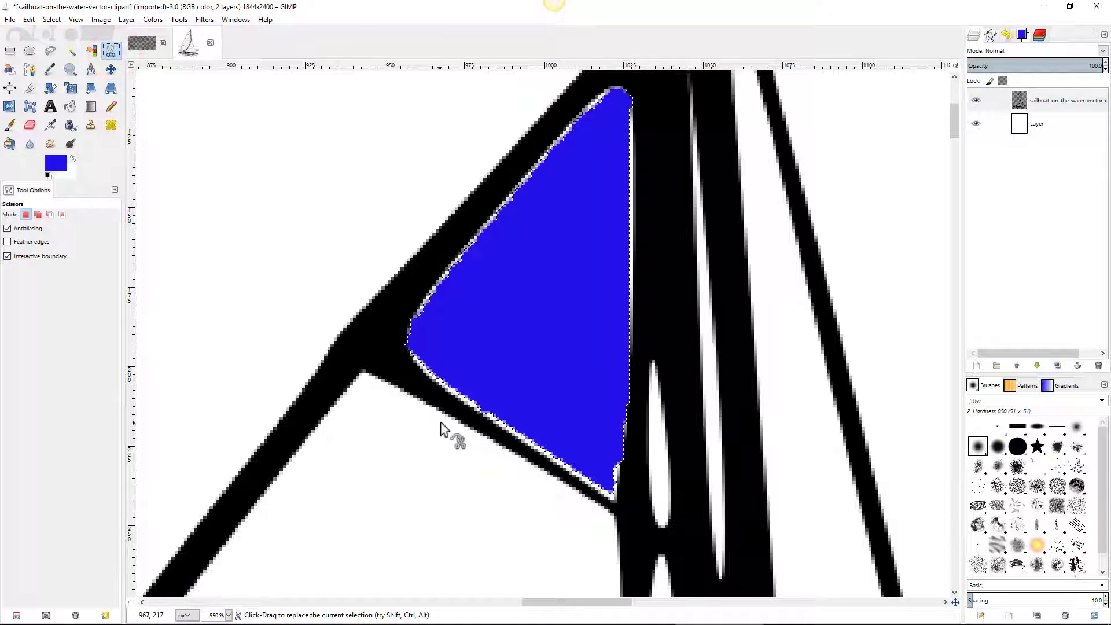
scroll(456, 429, up, 2)
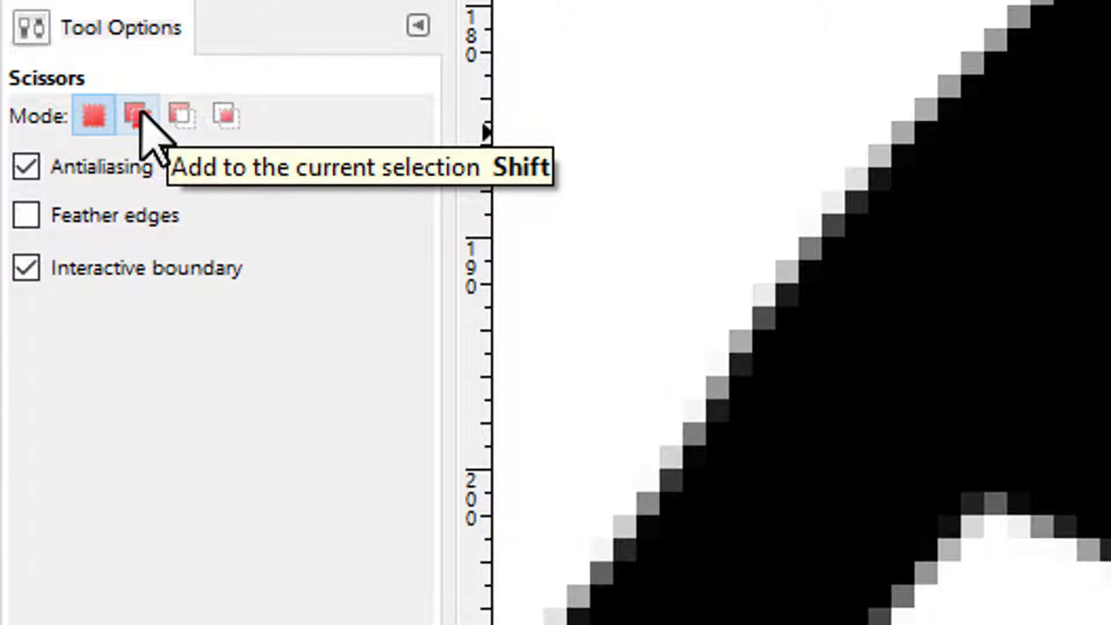
In Add mode, trace the white fringe below the blue sail with Scissors and convert it to selection.
click(139, 115)
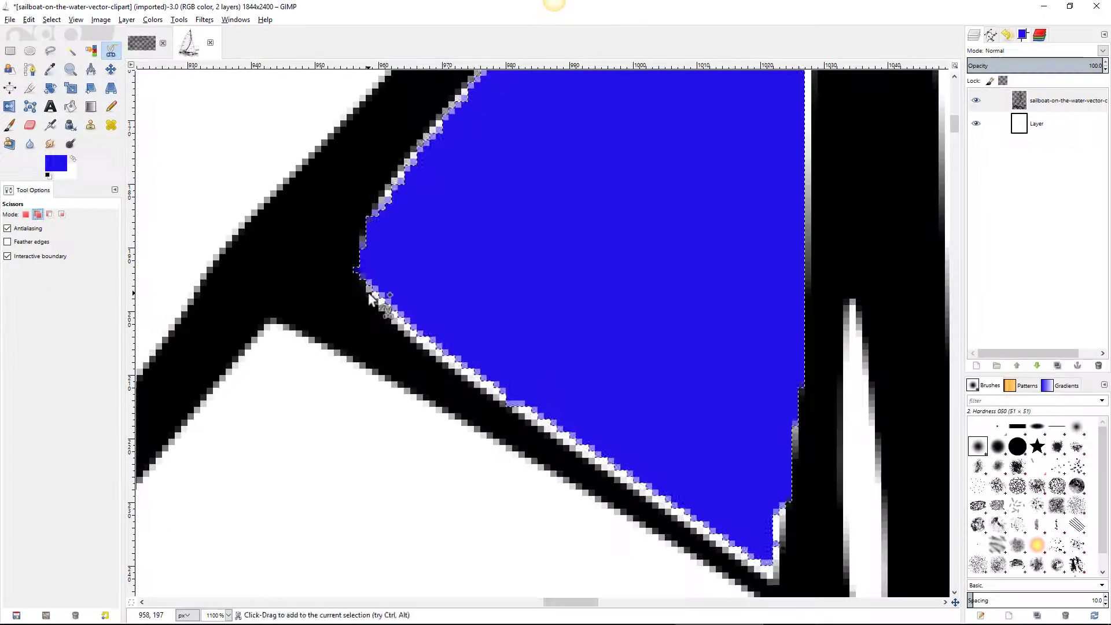
click(368, 295)
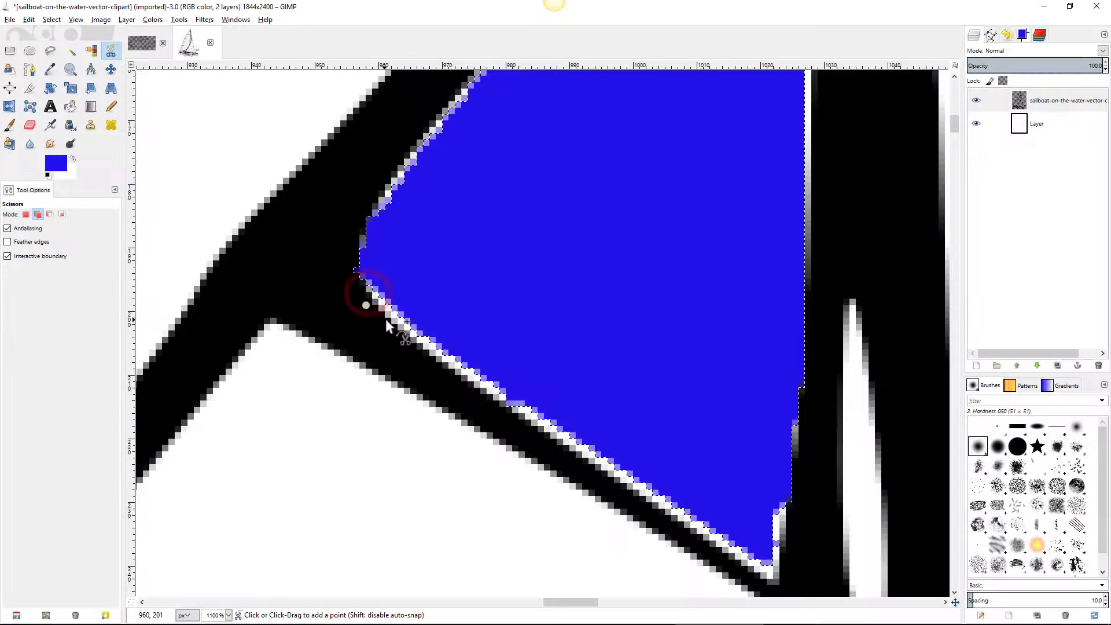
click(435, 355)
click(557, 440)
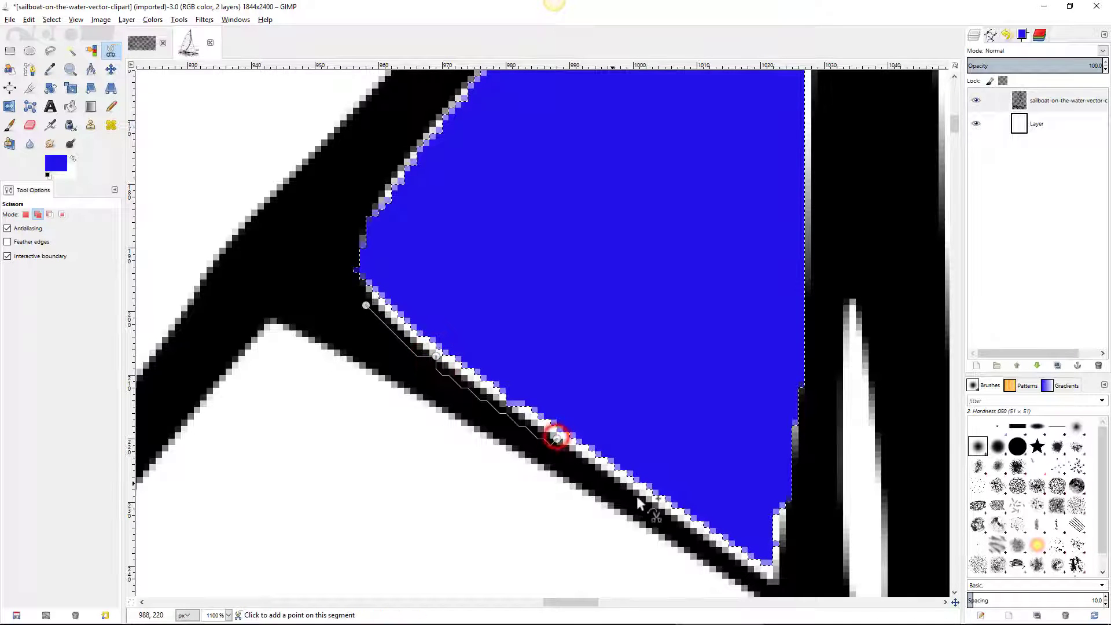
click(690, 529)
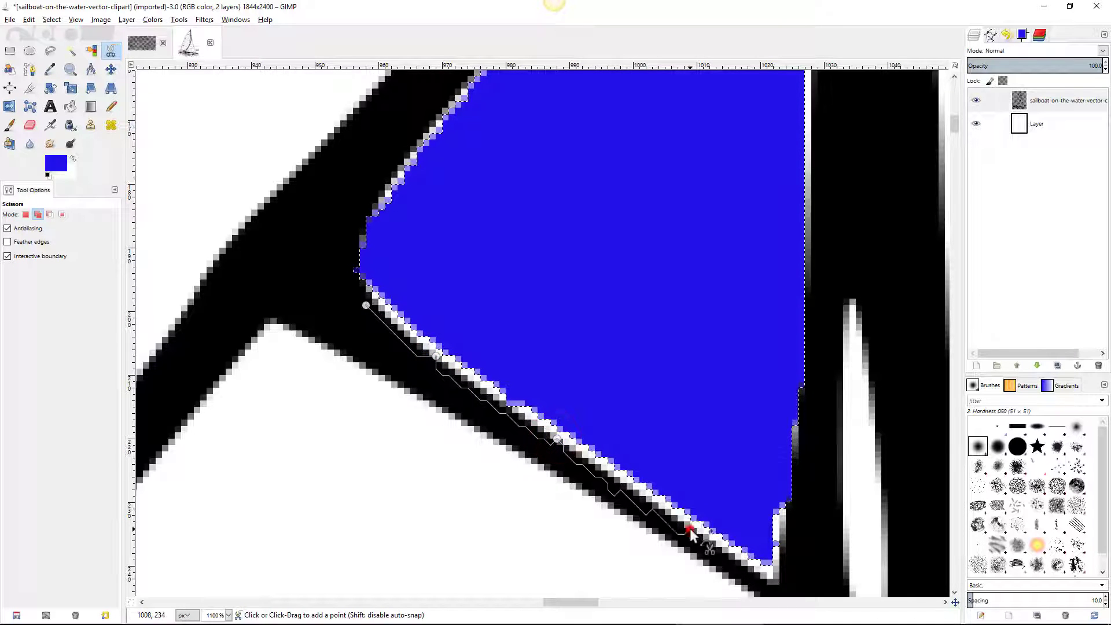
click(765, 575)
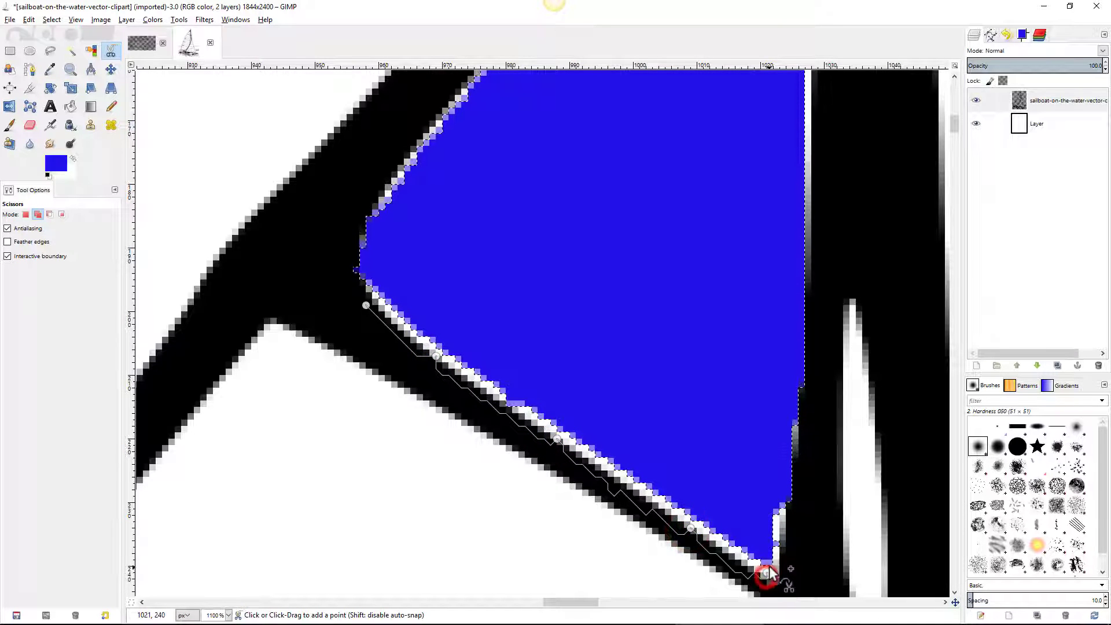
click(740, 522)
click(563, 363)
click(429, 292)
click(368, 303)
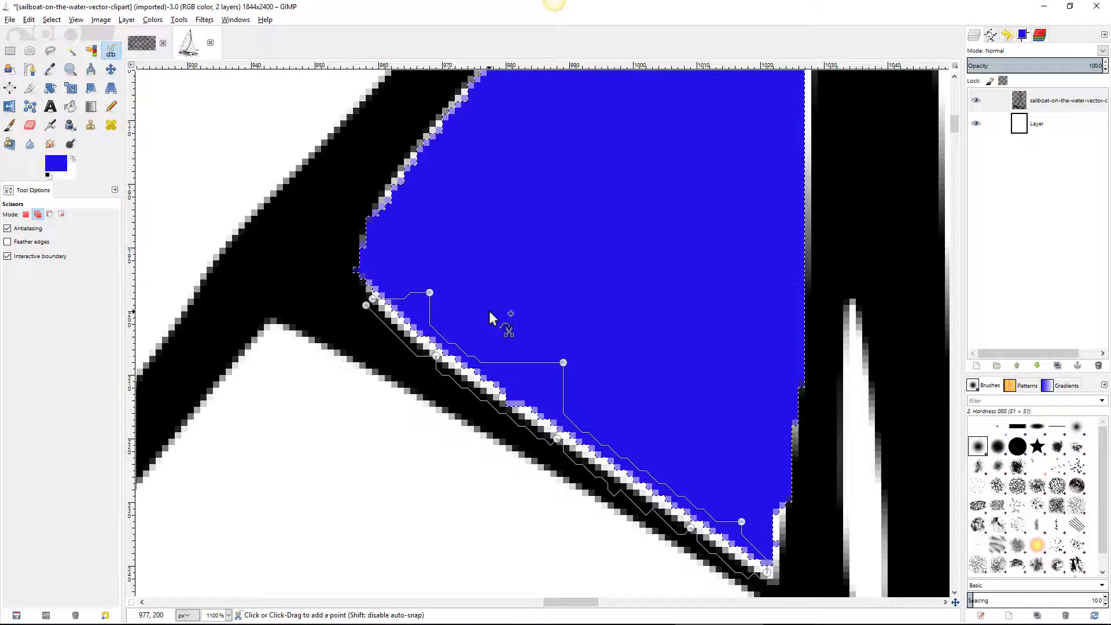
click(365, 305)
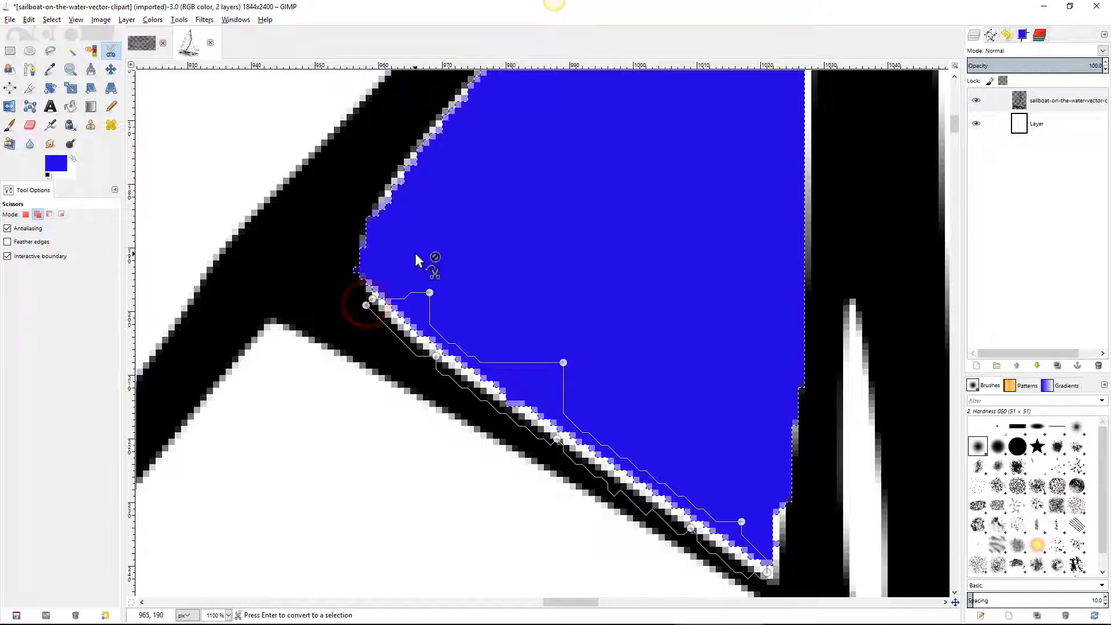
key(Return)
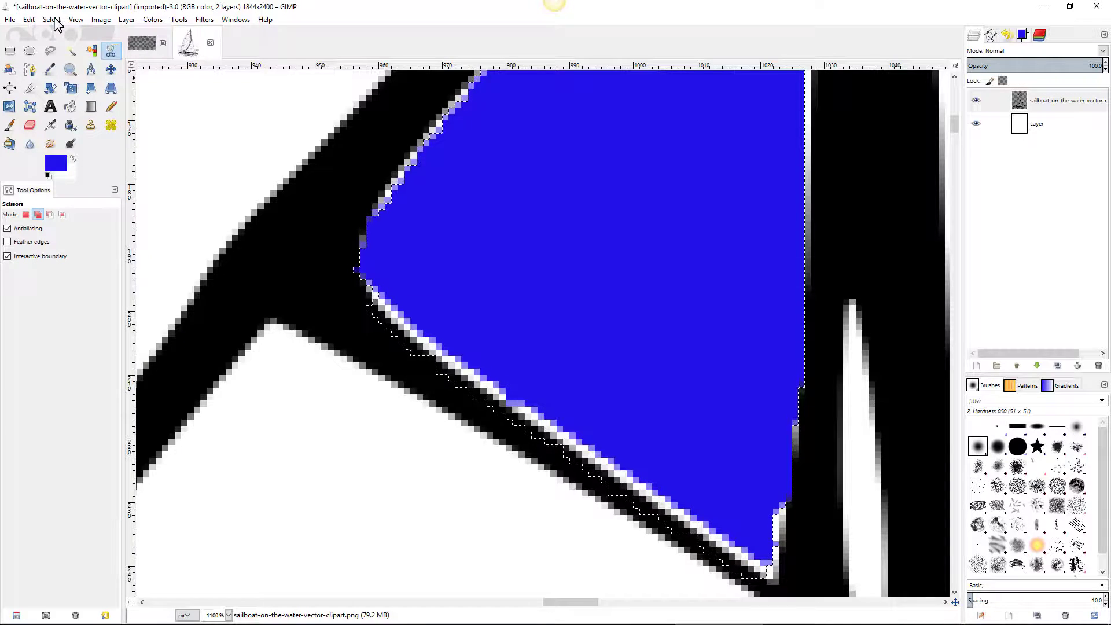
Undo the added fringe selection and zoom back out to 550%.
click(32, 20)
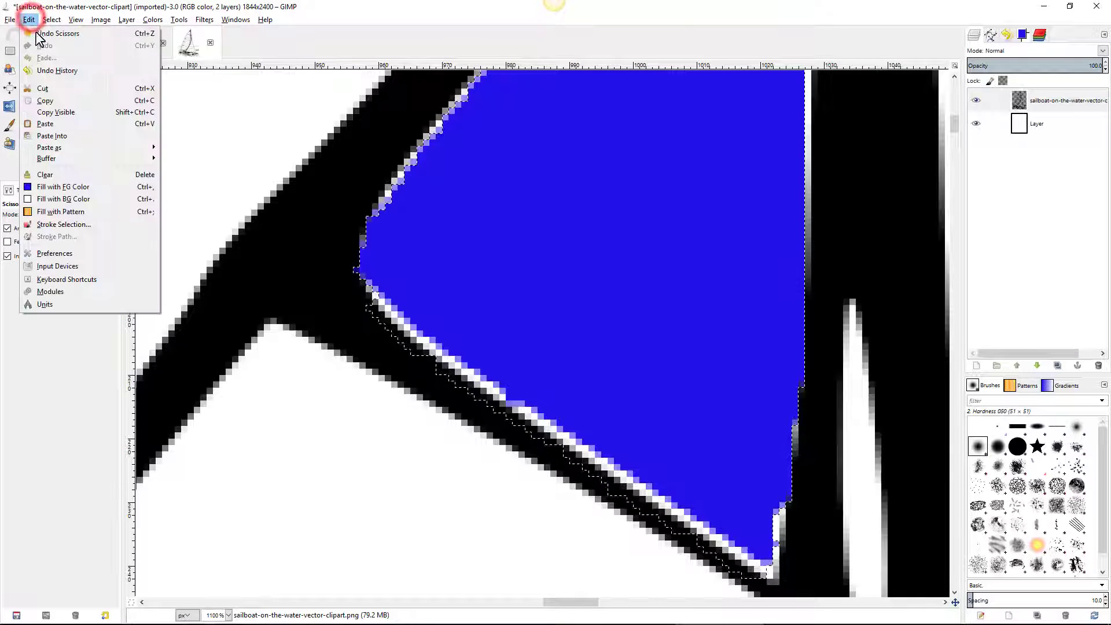
click(37, 34)
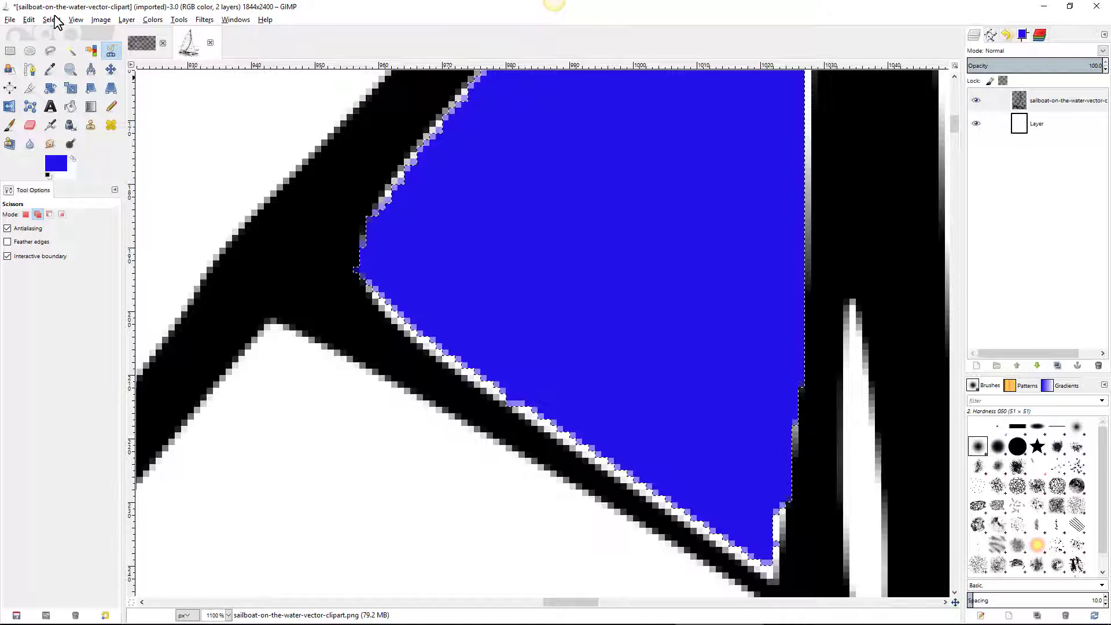
key(minus)
key(minus)
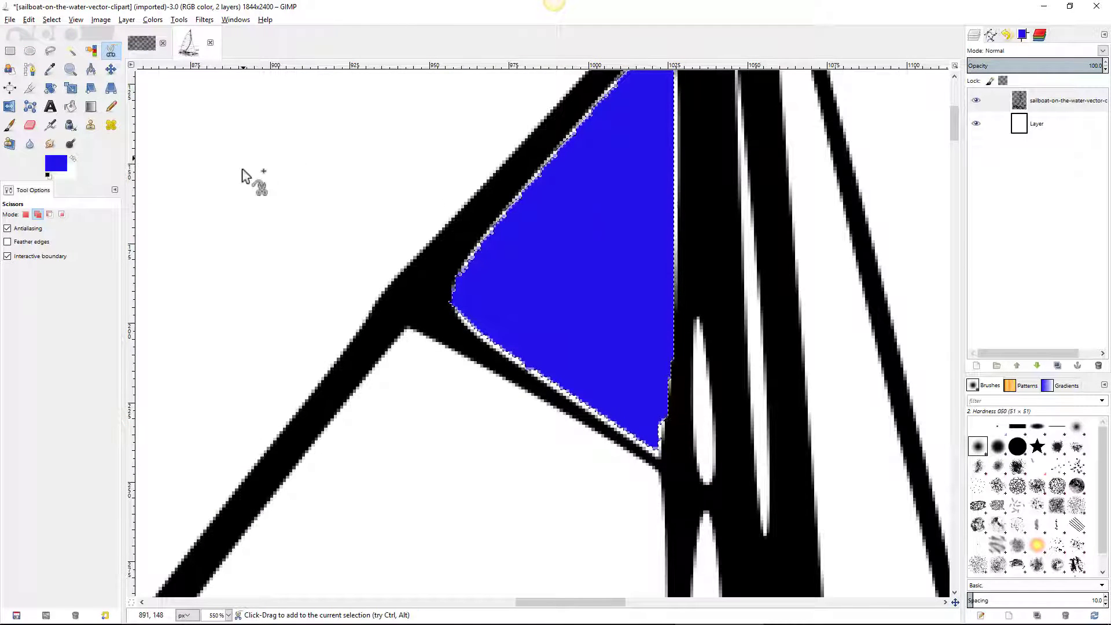
scroll(678, 198, up, 3)
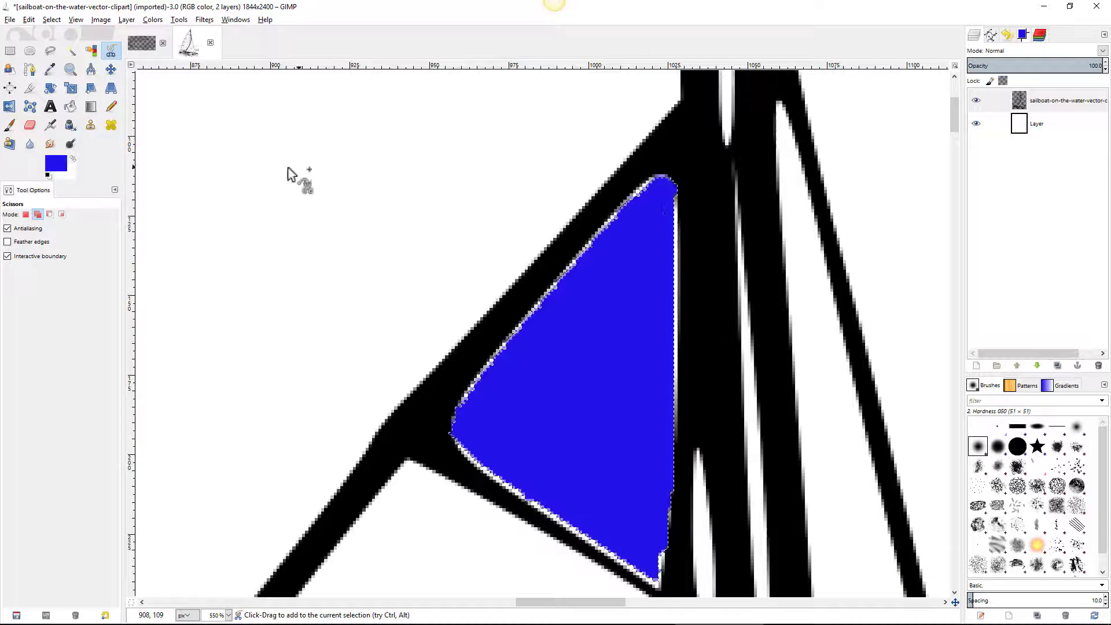
Grow the sail panel's selection by 2 pixels.
click(52, 21)
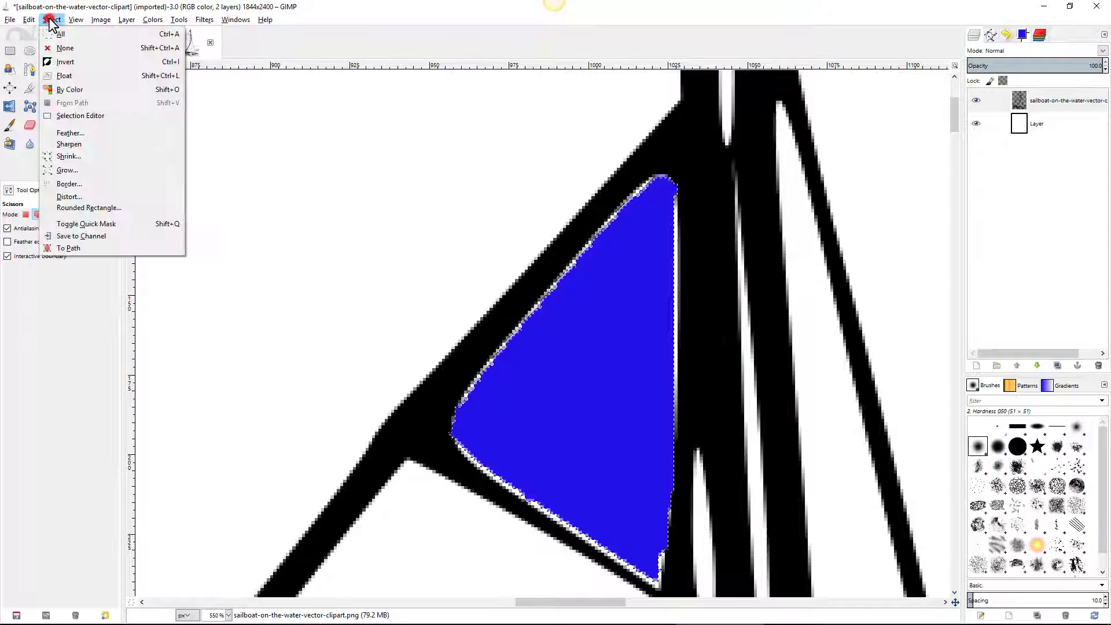
click(66, 169)
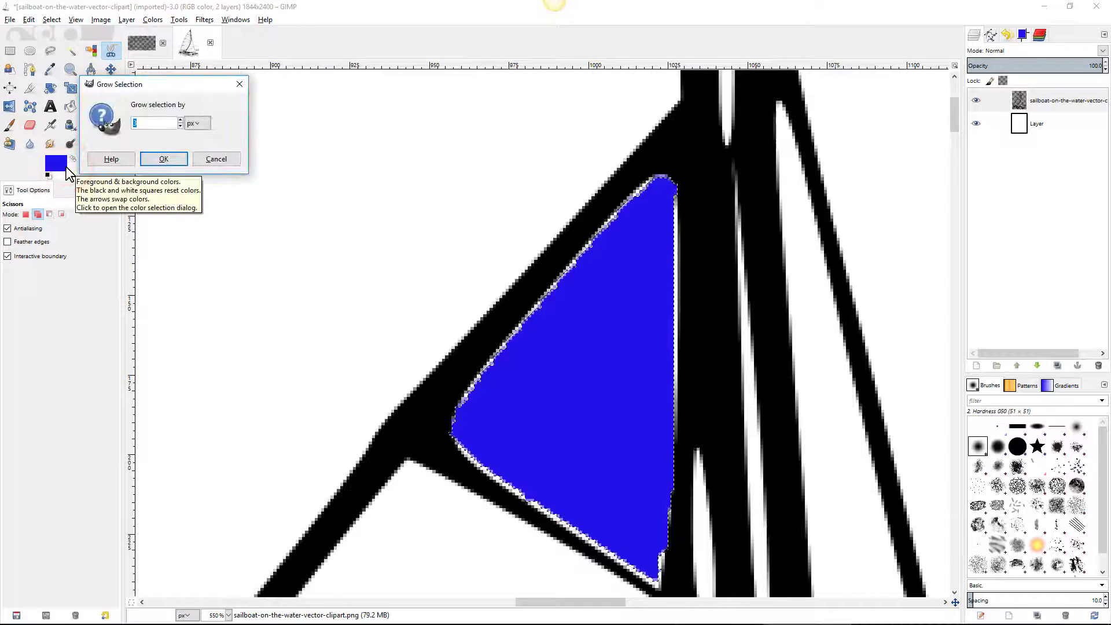
click(180, 126)
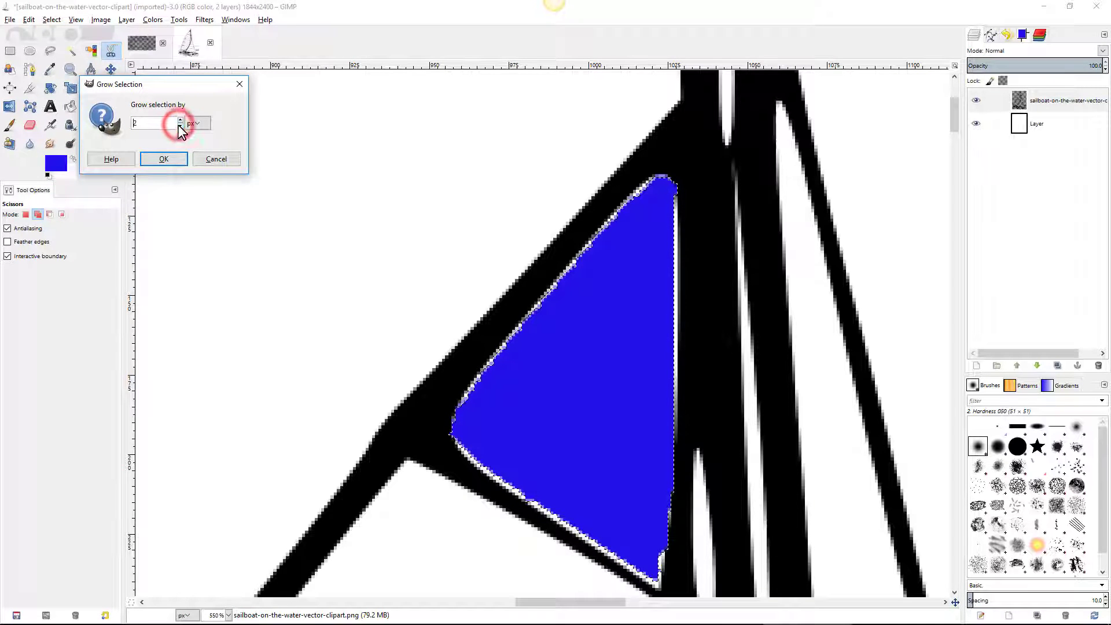
click(164, 159)
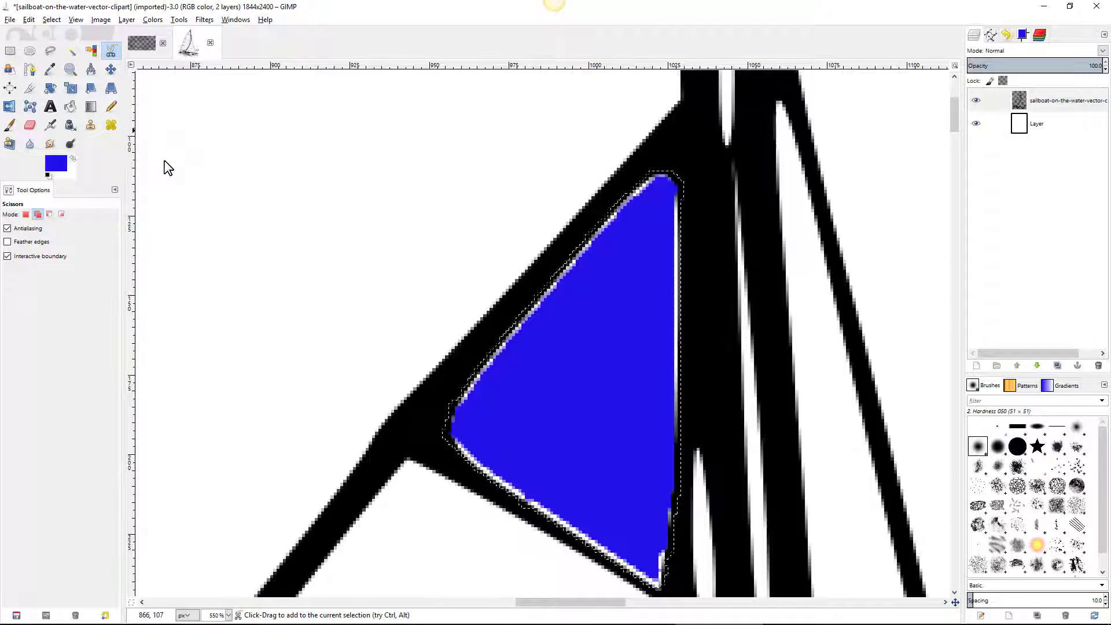
Paint blue over the white fringe inside the grown selection, then deselect everything.
click(10, 124)
mouse_move(683, 187)
mouse_down()
mouse_move(594, 255)
mouse_move(484, 428)
mouse_move(511, 476)
mouse_move(627, 529)
mouse_move(644, 557)
mouse_move(687, 358)
mouse_move(680, 169)
mouse_move(666, 593)
mouse_up()
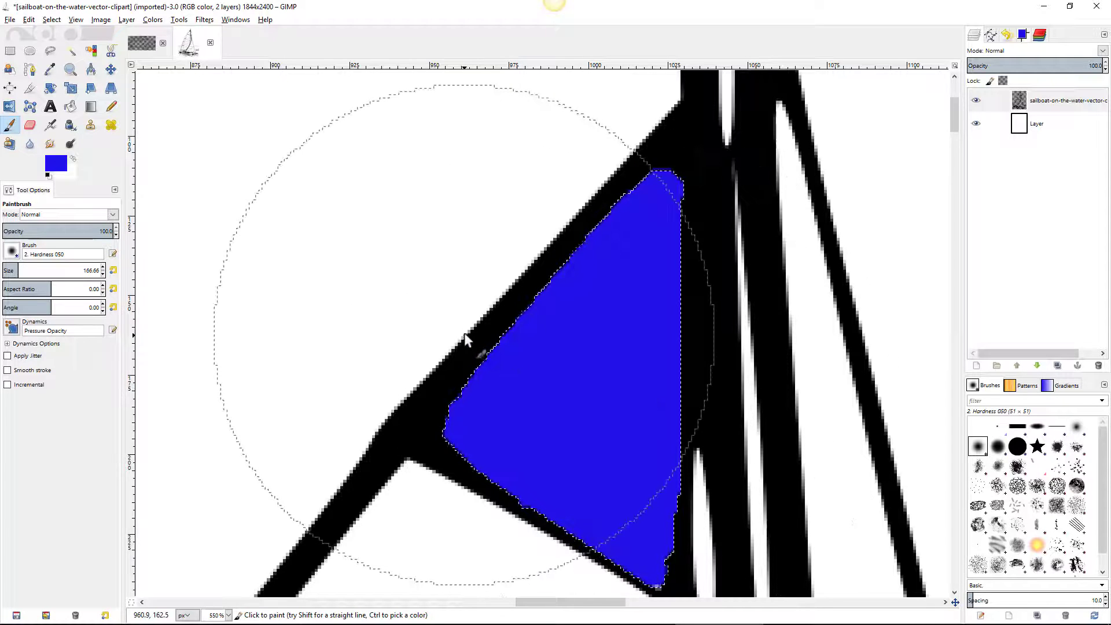
scroll(545, 307, down, 3)
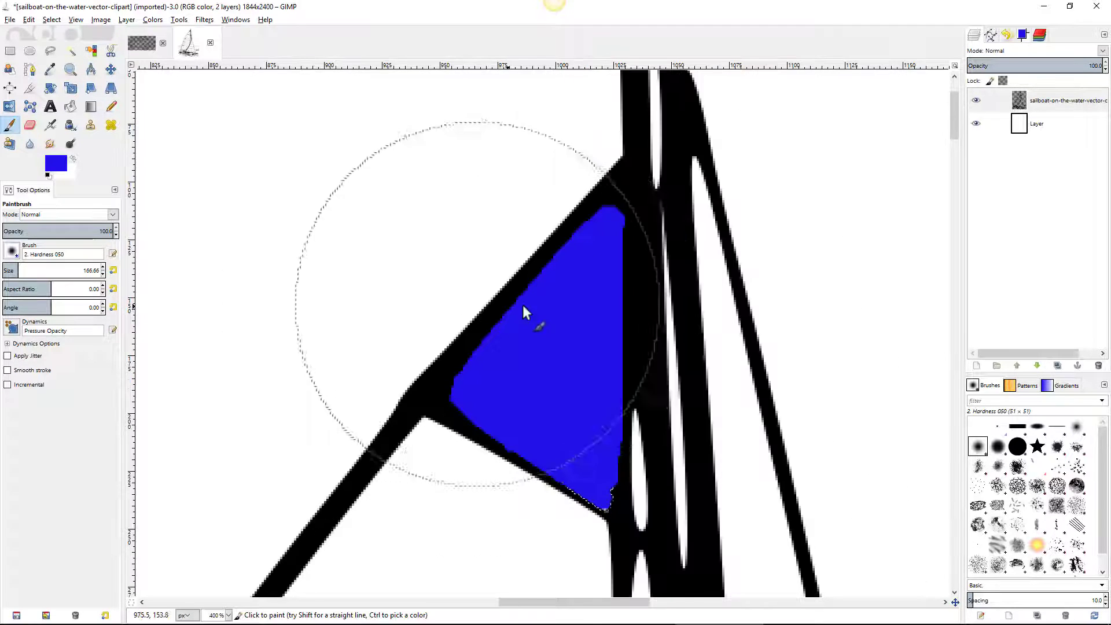
scroll(581, 322, down, 3)
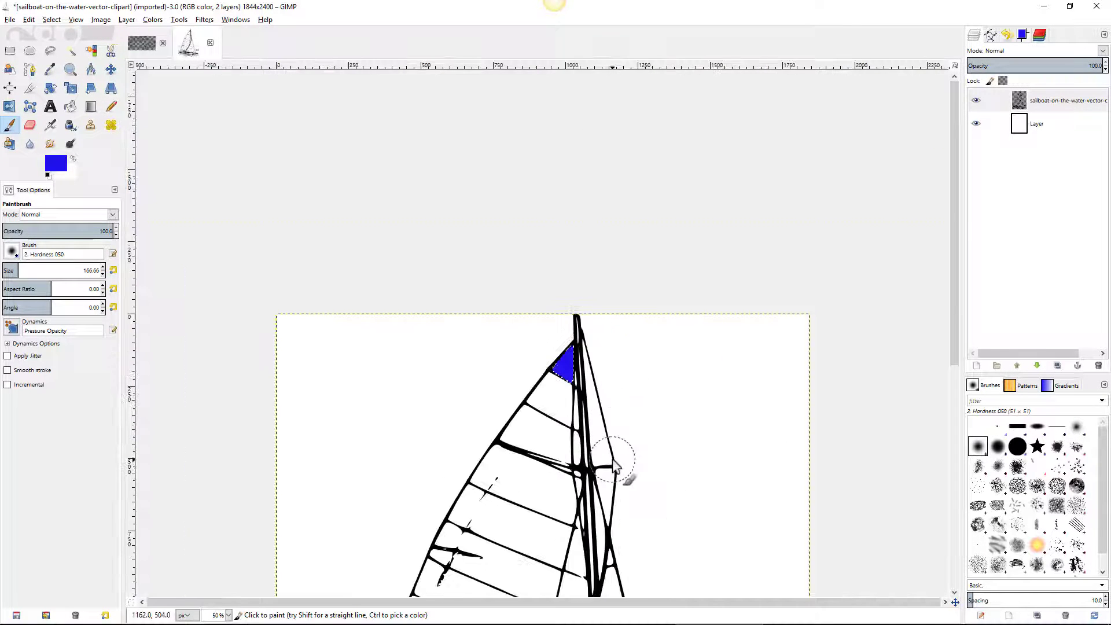
scroll(613, 463, down, 5)
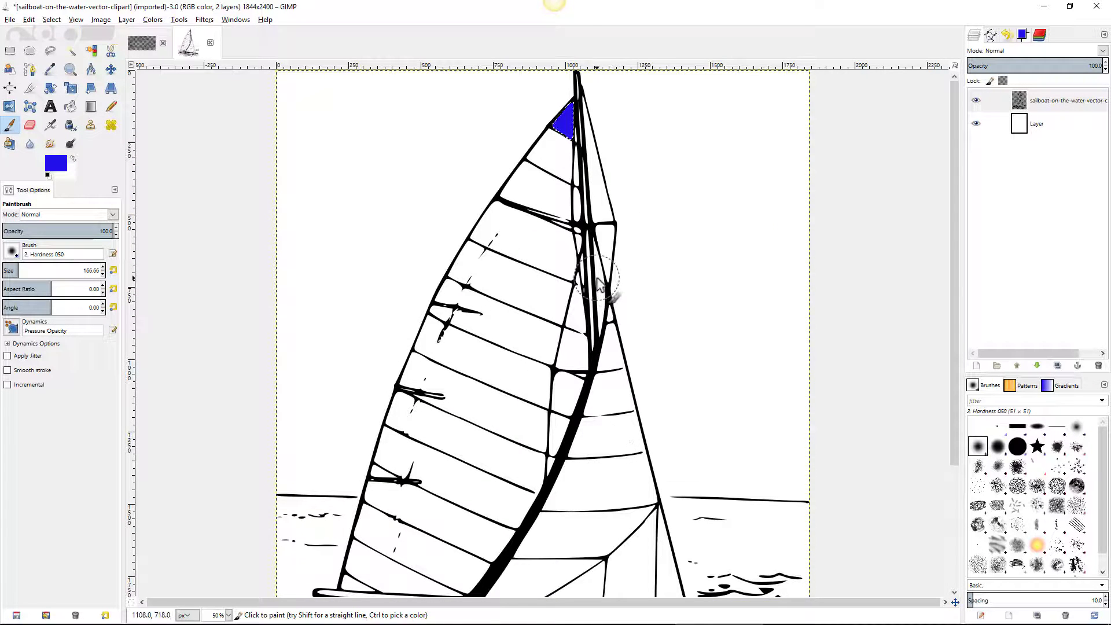
click(57, 20)
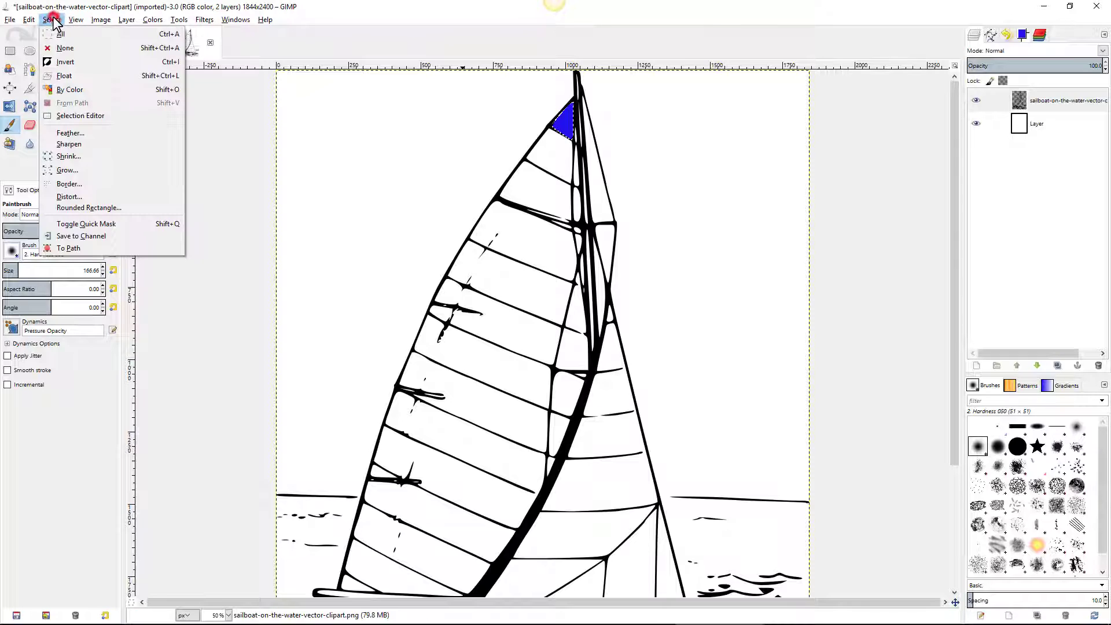
click(58, 49)
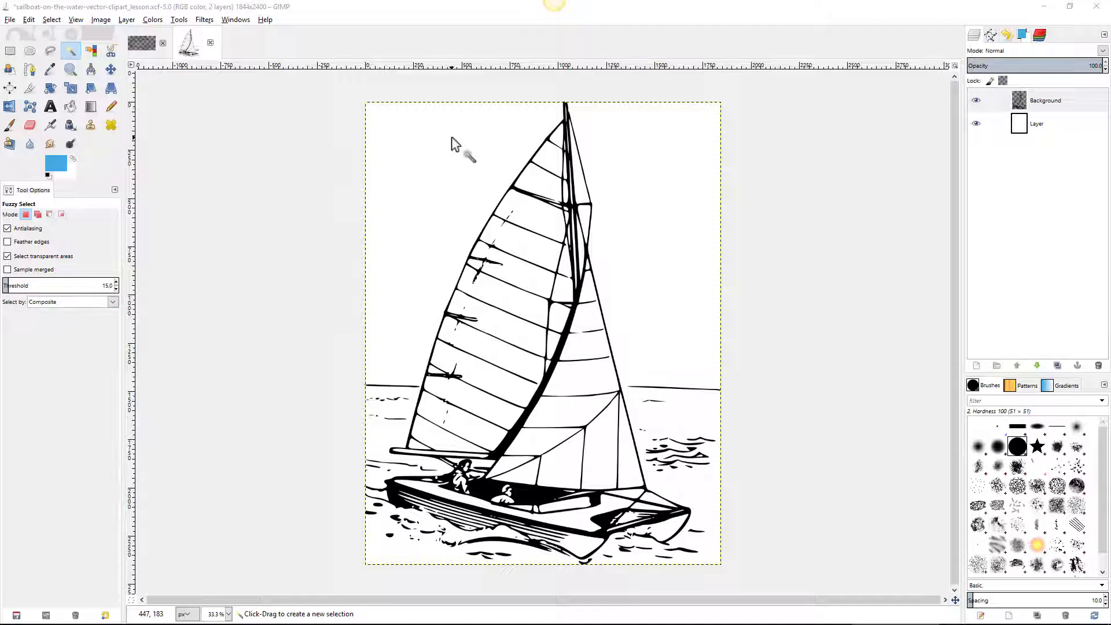
Fuzzy-select the white area left of the sail and zoom in to inspect the selection.
click(72, 53)
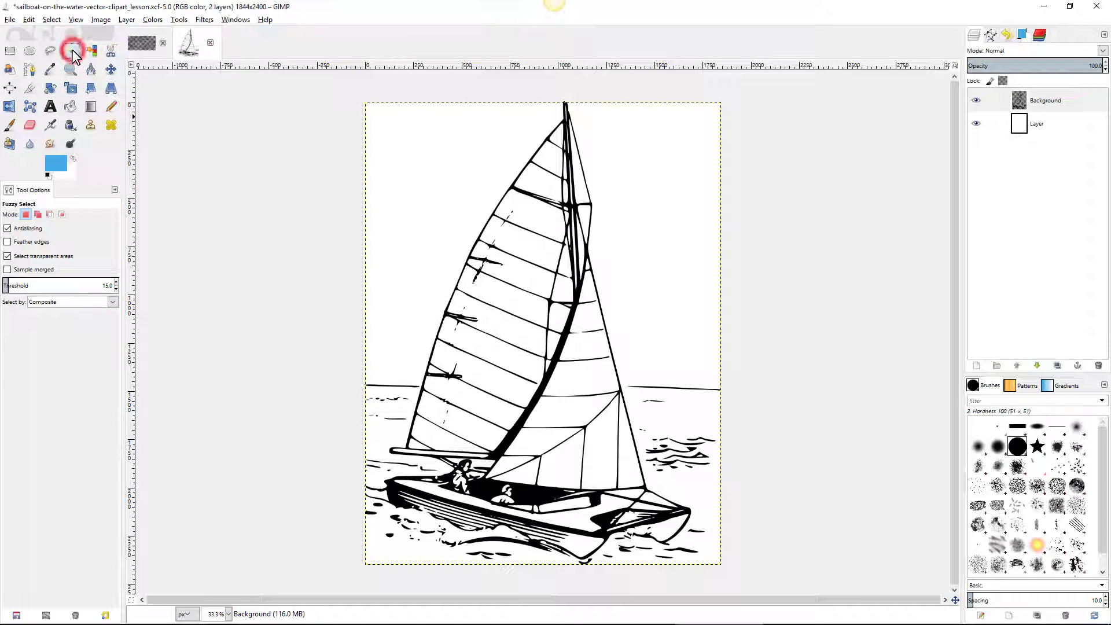
click(459, 174)
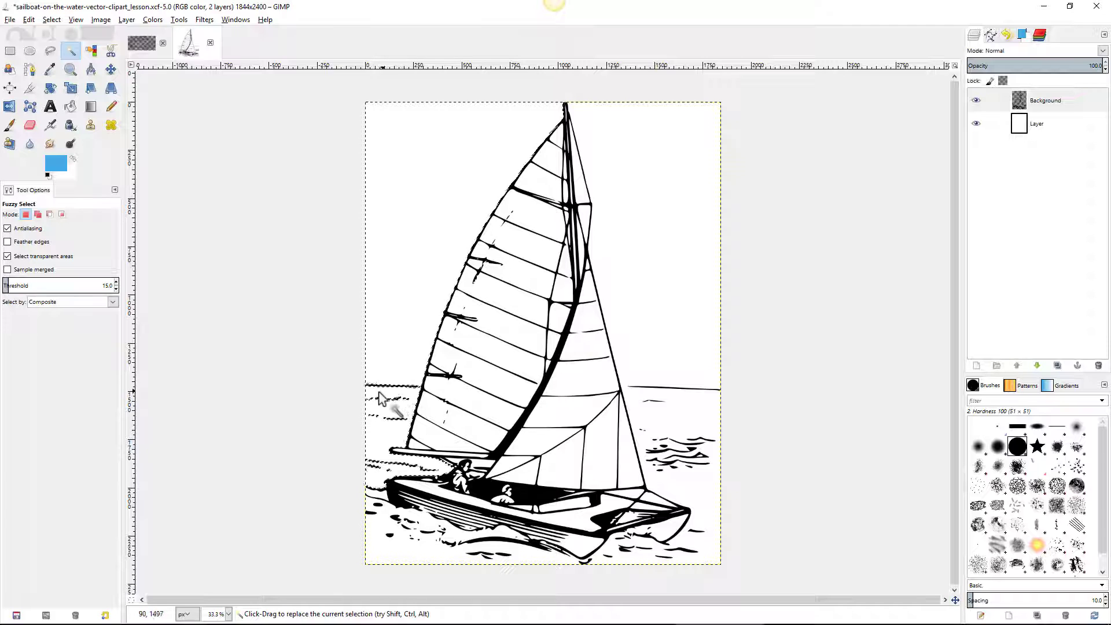
key(ctrl)
scroll(421, 398, up, 2)
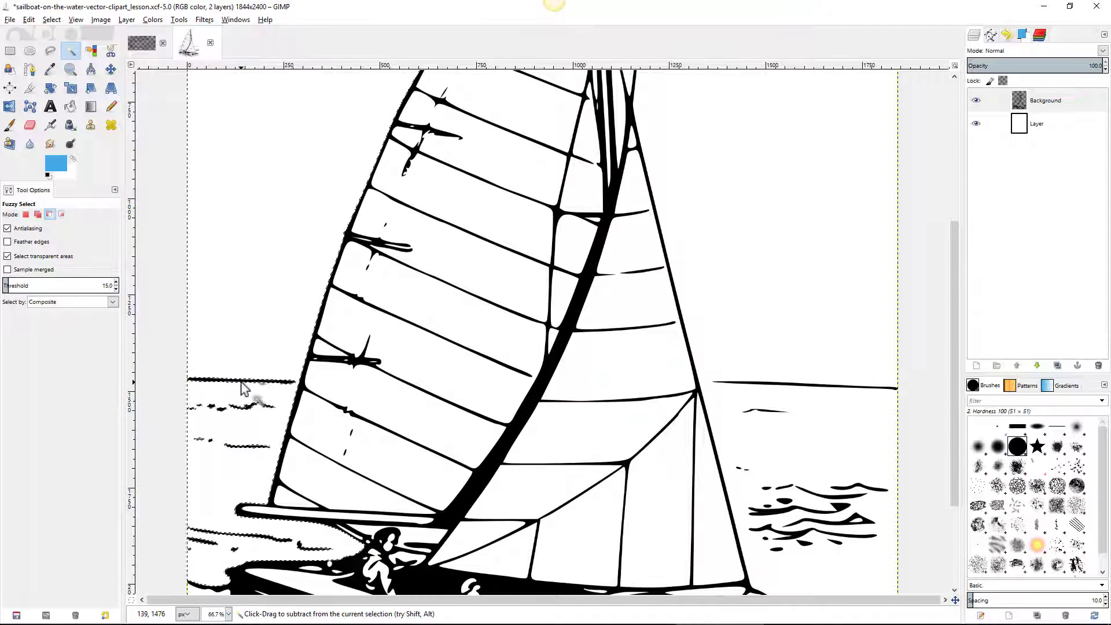
scroll(246, 385, up, 2)
scroll(266, 394, up, 1)
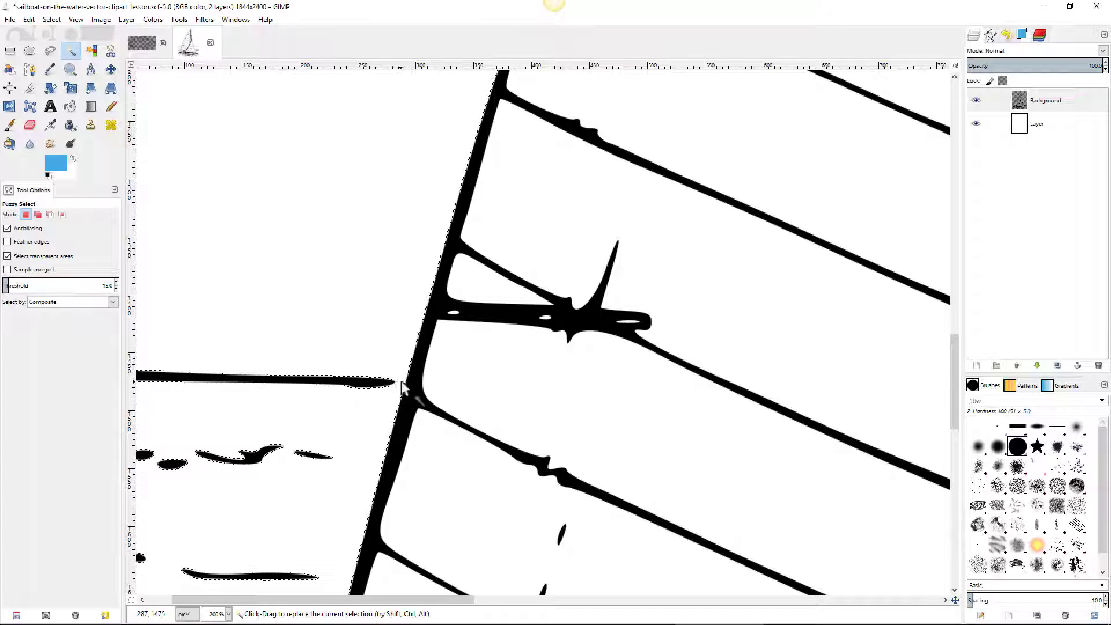
Reset colours to black and white and pick the Paintbrush at a much smaller size.
click(45, 174)
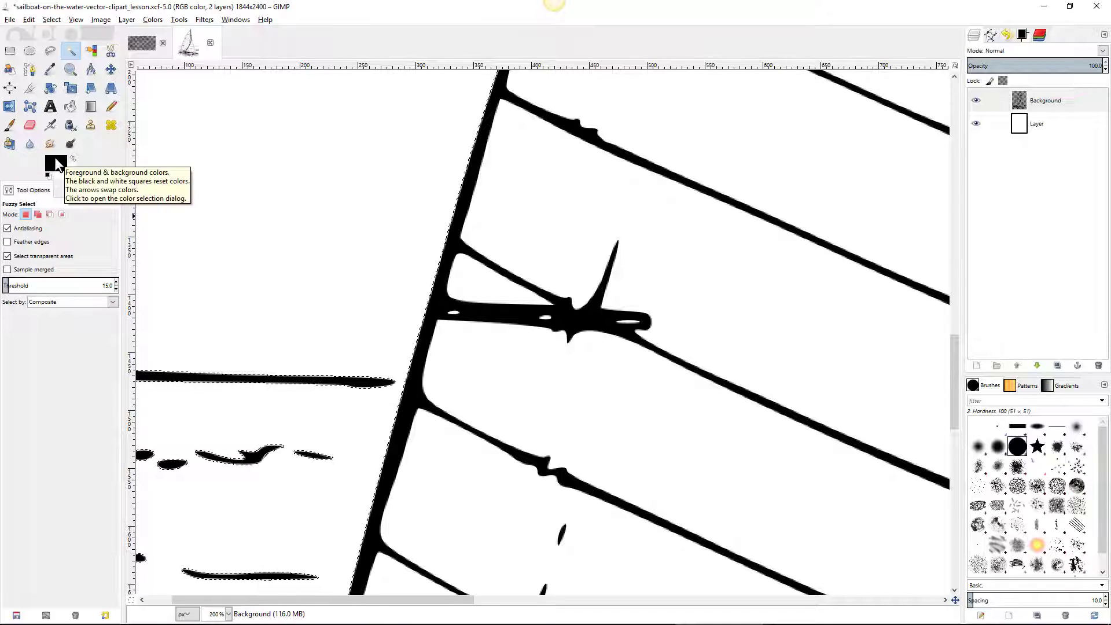
click(8, 128)
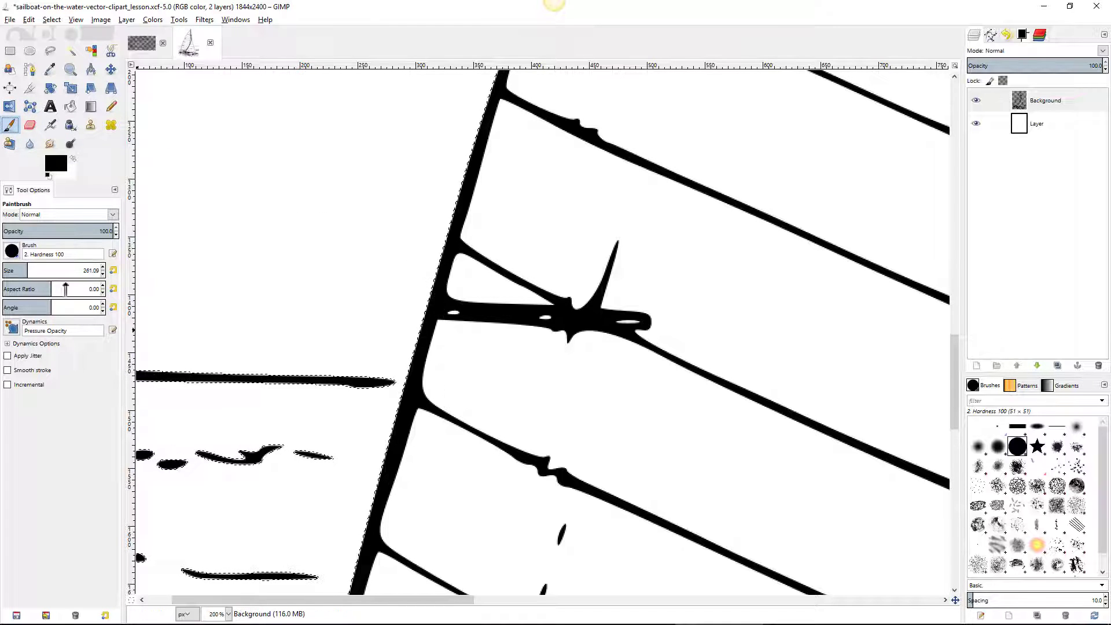
drag(43, 271, 2, 268)
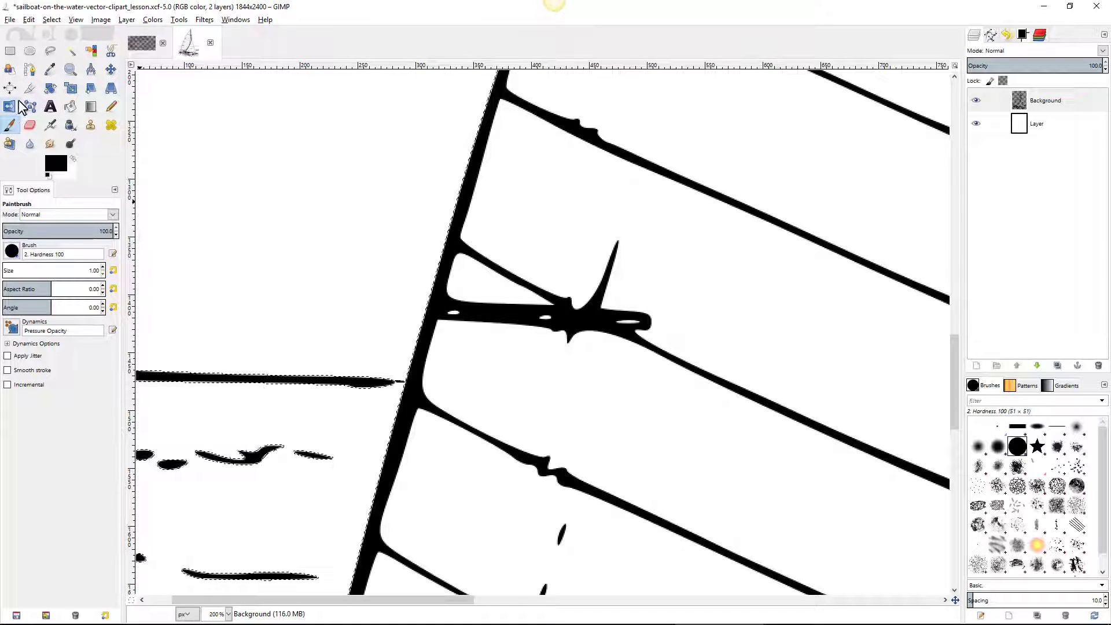
Zoom out and fuzzy-select the sky area left of the sail.
click(70, 51)
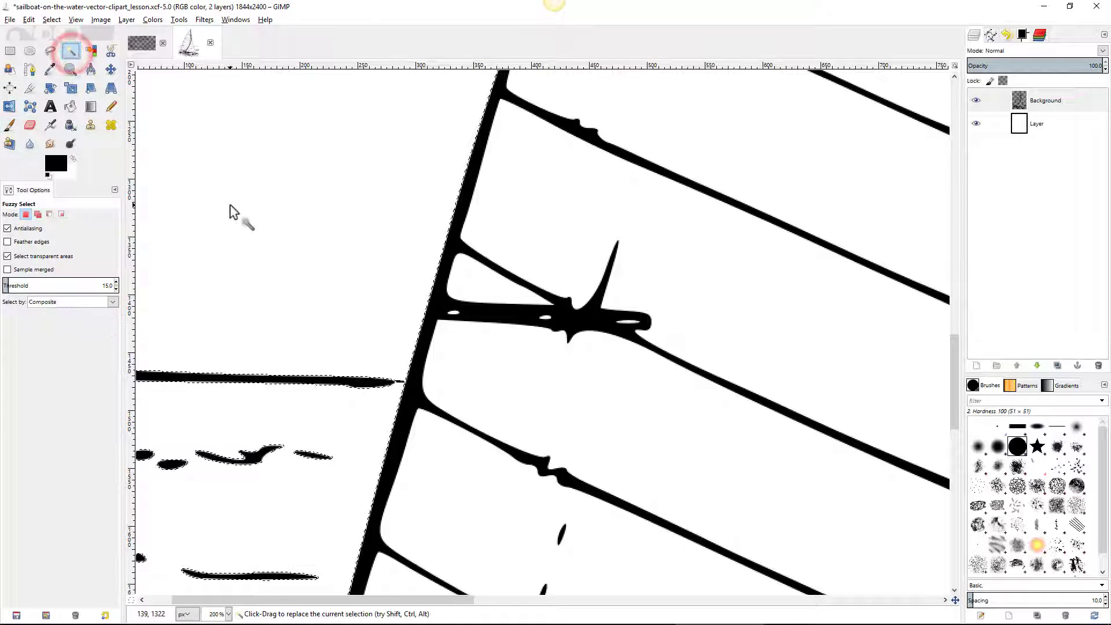
key(minus)
key(minus)
key(minus)
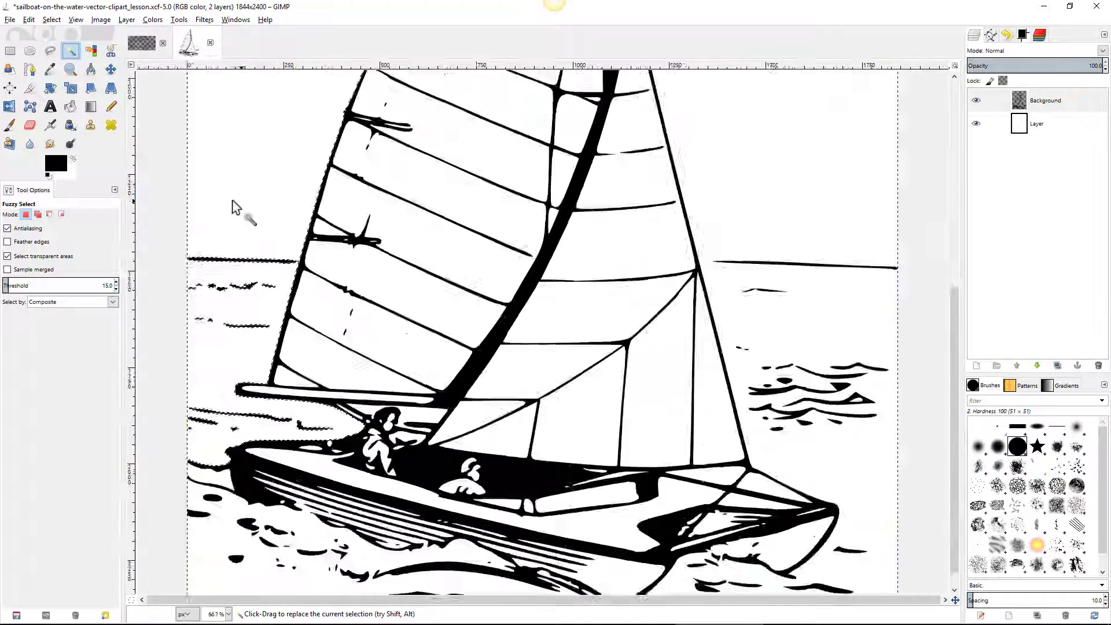
key(minus)
click(296, 148)
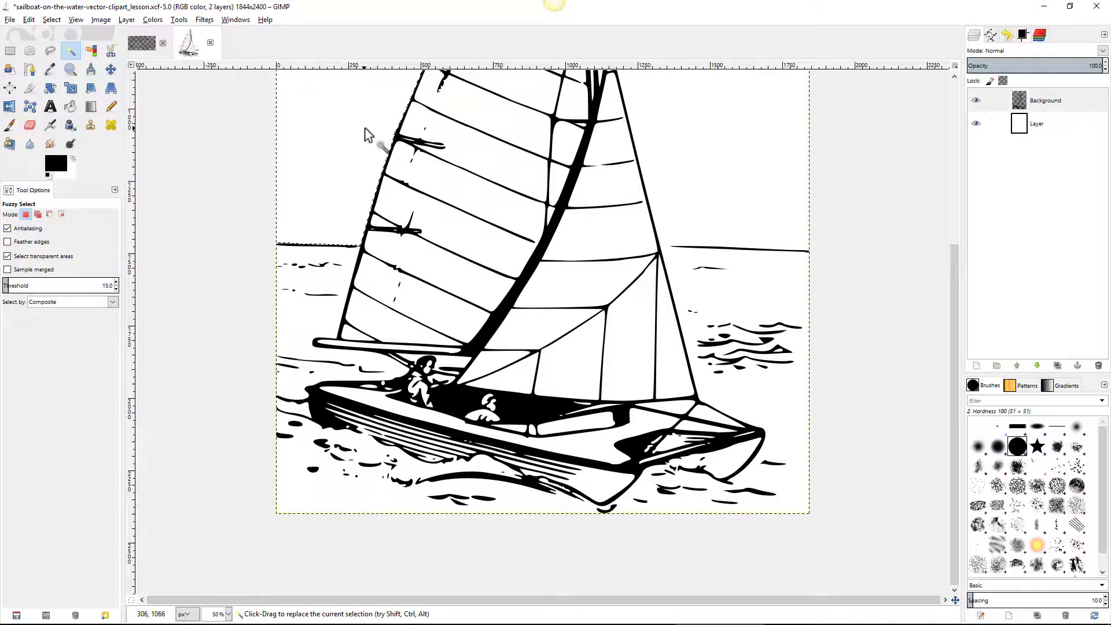
scroll(368, 135, up, 1)
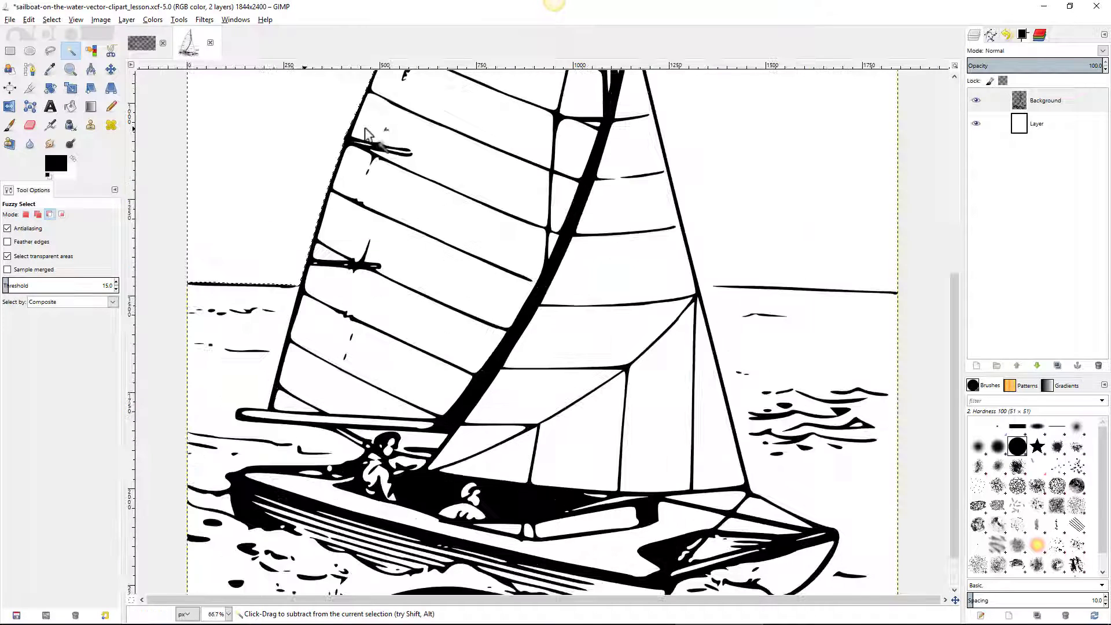
scroll(368, 135, down, 2)
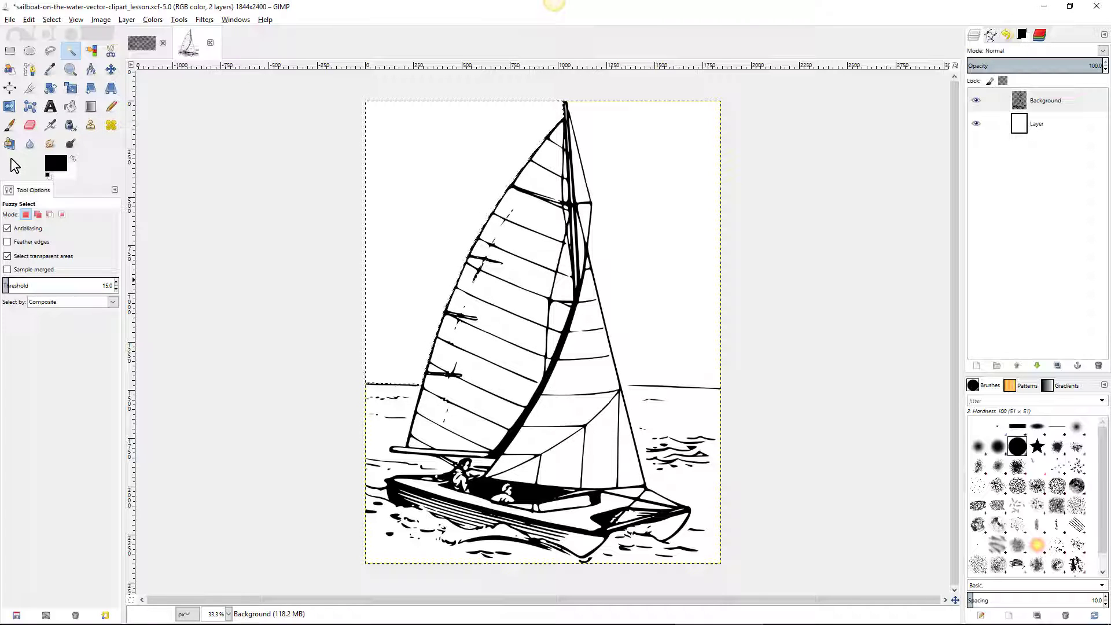
Set the foreground colour to cyan (00fff5) using the watercolour view's colour picker.
click(55, 162)
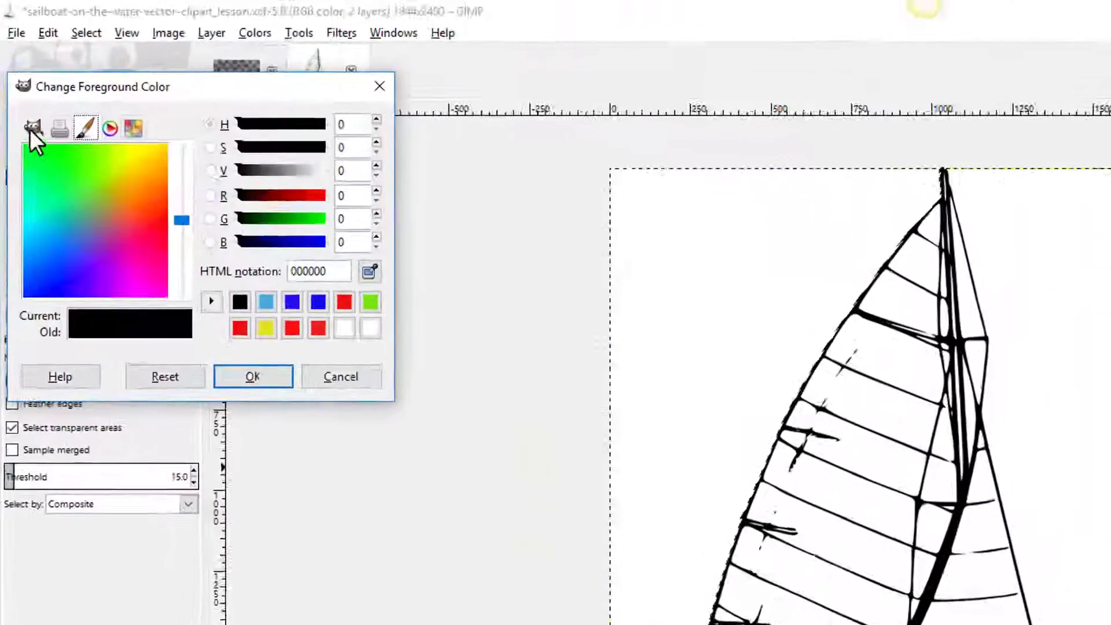
click(20, 76)
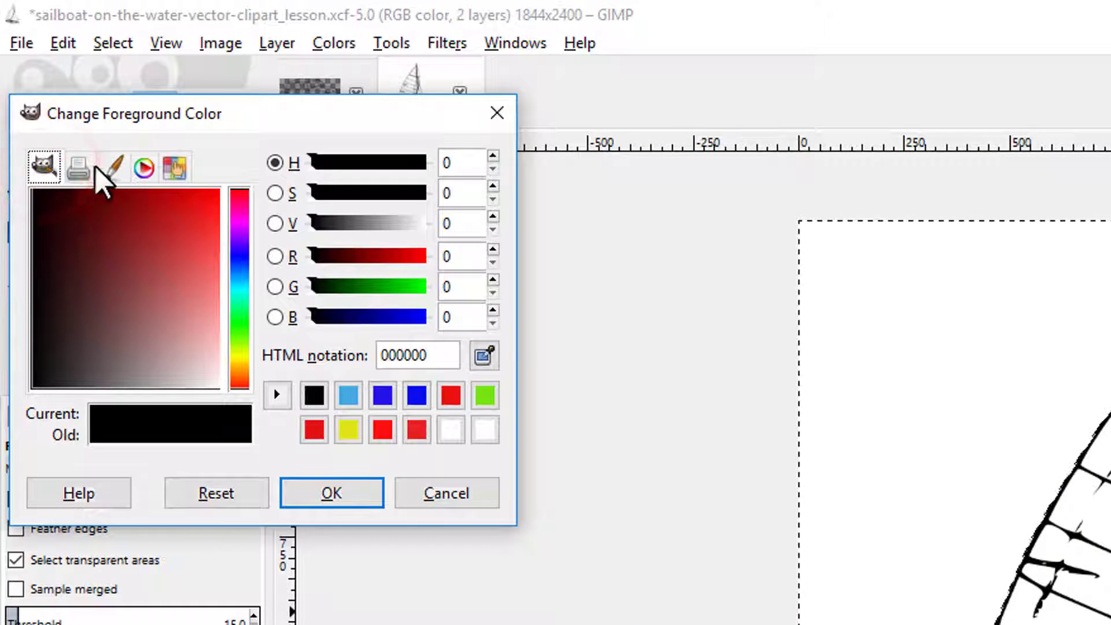
click(74, 166)
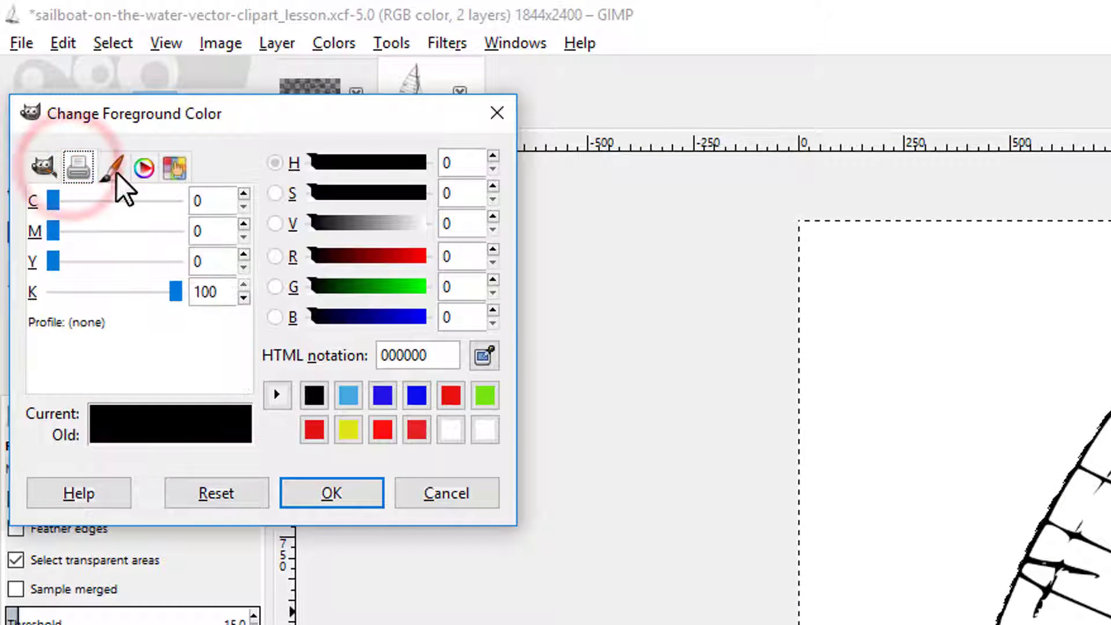
click(112, 167)
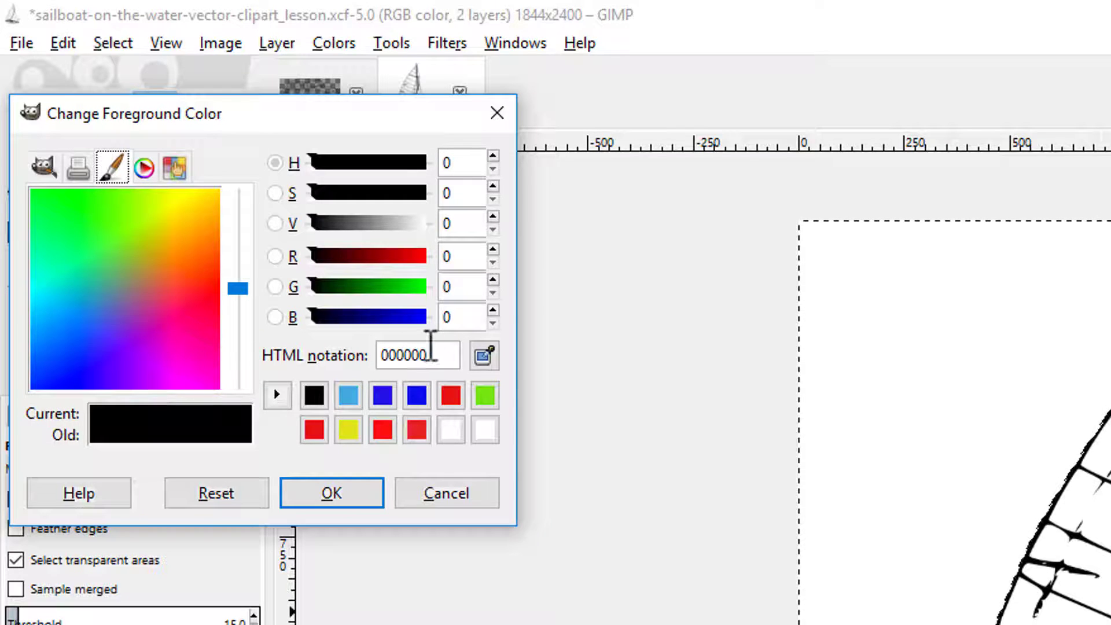
click(481, 354)
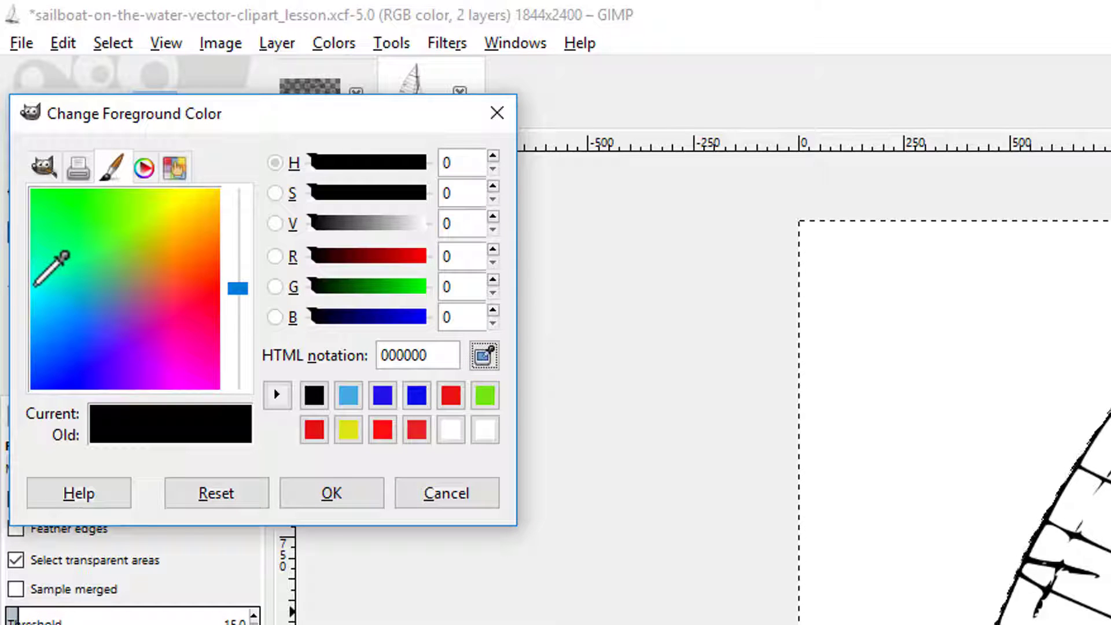
click(33, 285)
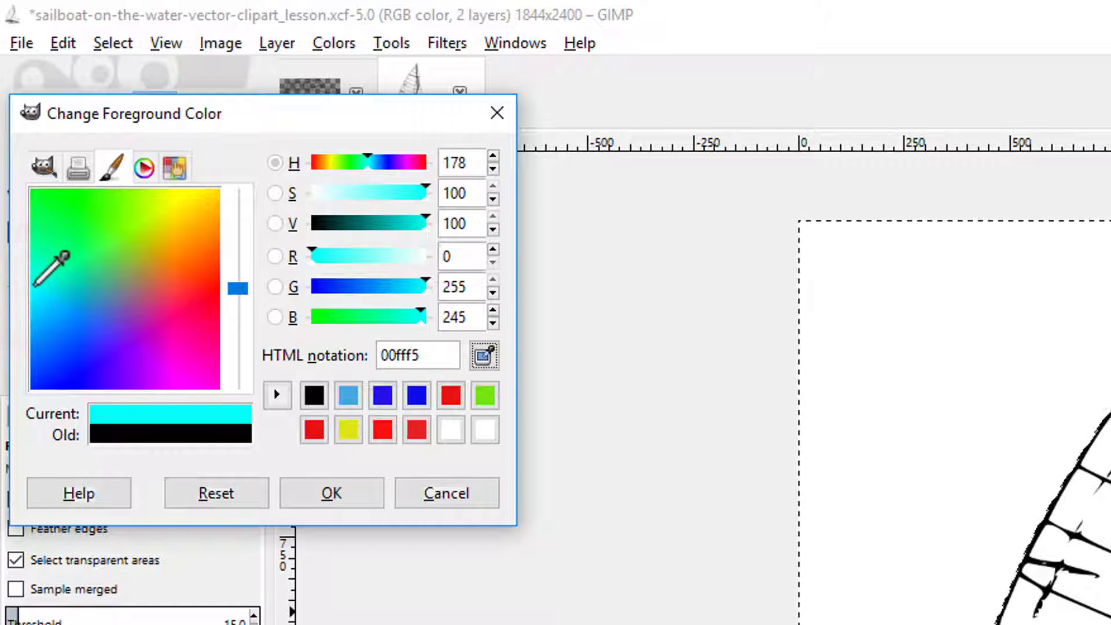
click(346, 498)
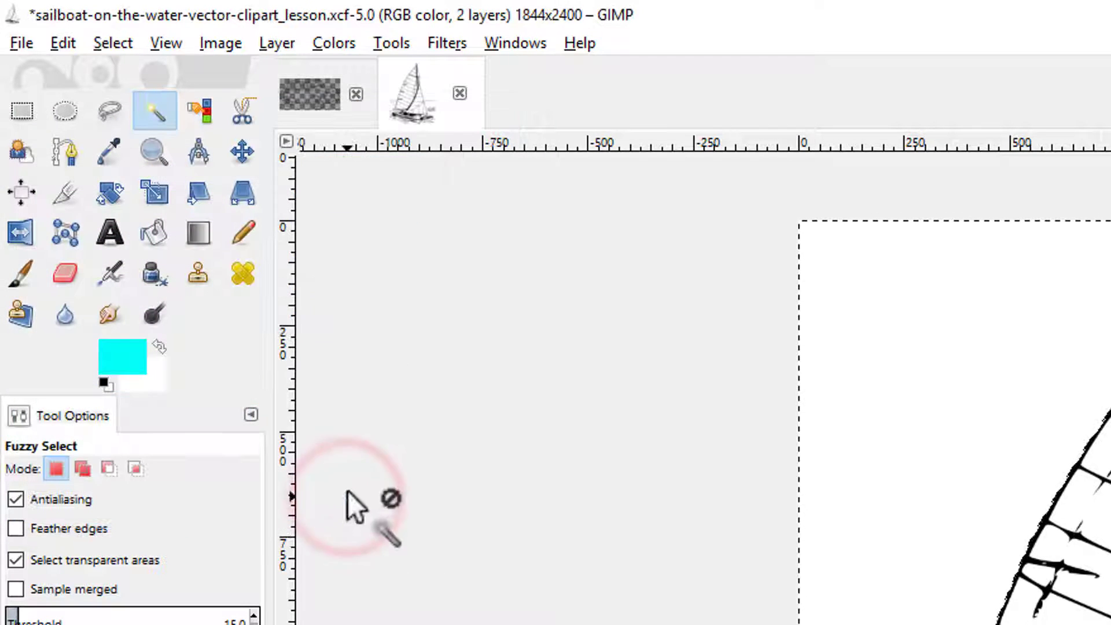
Paint the selected sky cyan with the Paintbrush enlarged to about 527 pixels.
click(23, 274)
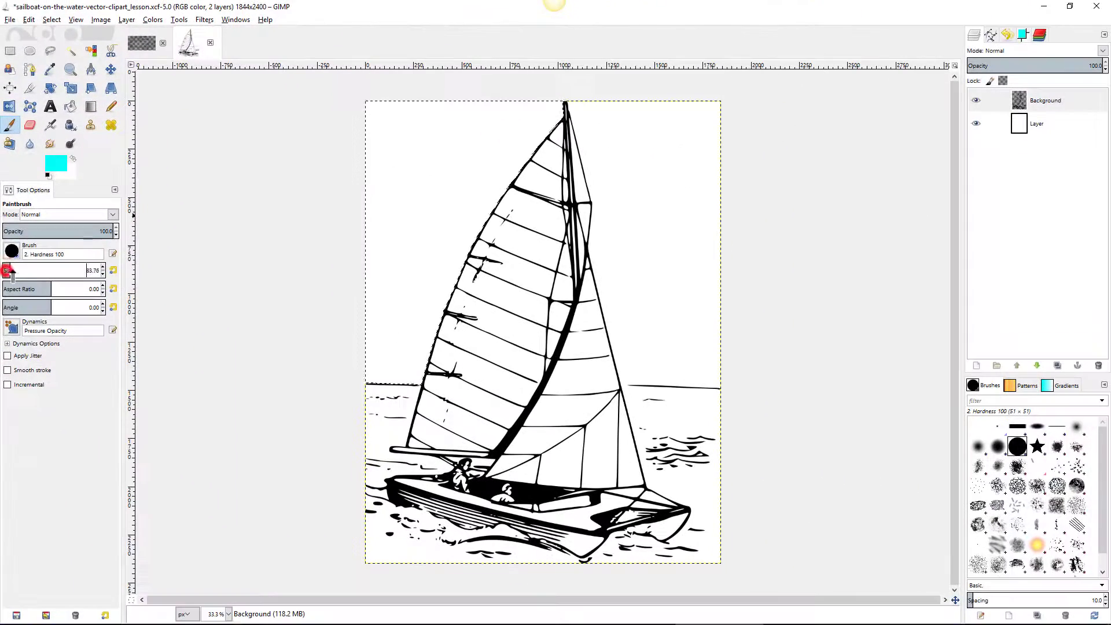
click(116, 589)
mouse_move(496, 119)
mouse_down()
mouse_move(442, 155)
mouse_move(380, 230)
mouse_move(357, 351)
mouse_move(419, 350)
mouse_move(412, 332)
mouse_move(439, 244)
mouse_move(549, 120)
mouse_move(344, 127)
mouse_move(348, 198)
mouse_up()
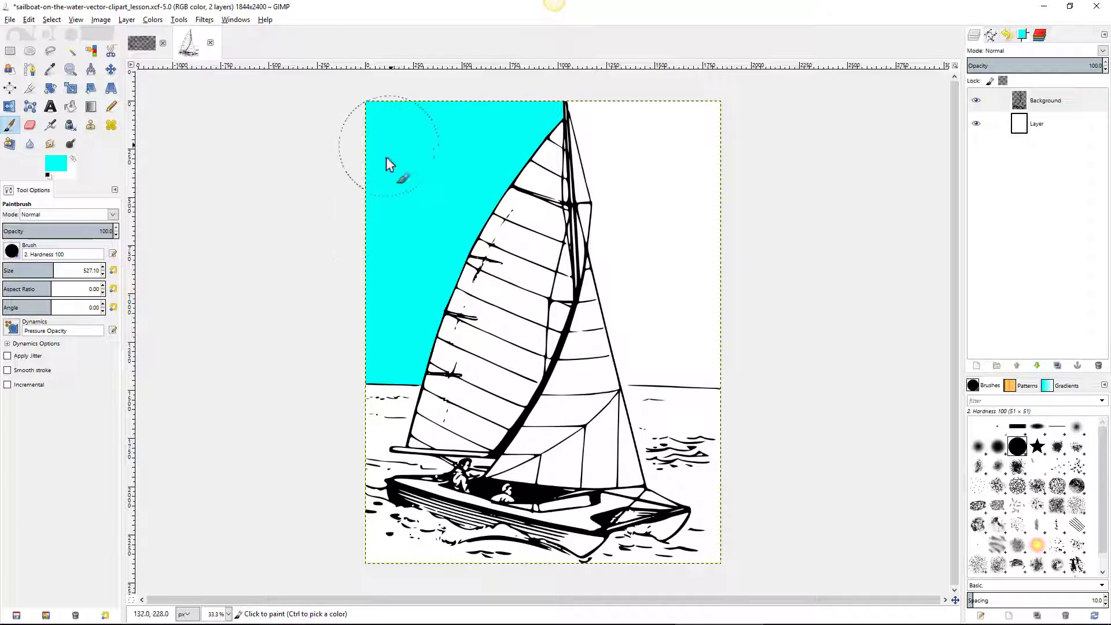